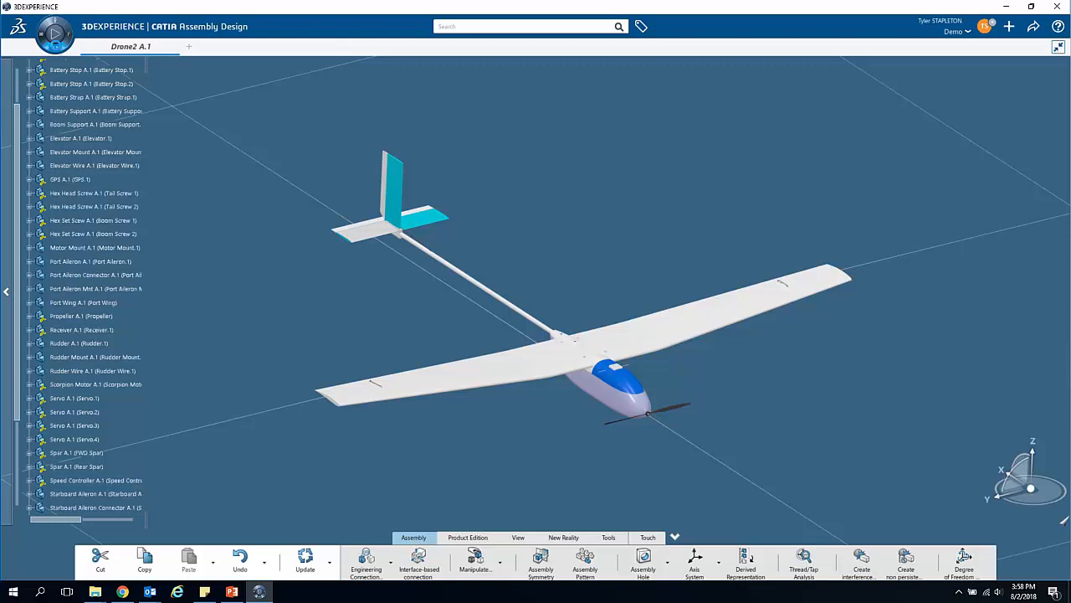
# Step: Open the drone assembly in the DELMIA Assembly Evaluation app
pyautogui.click(53, 32)
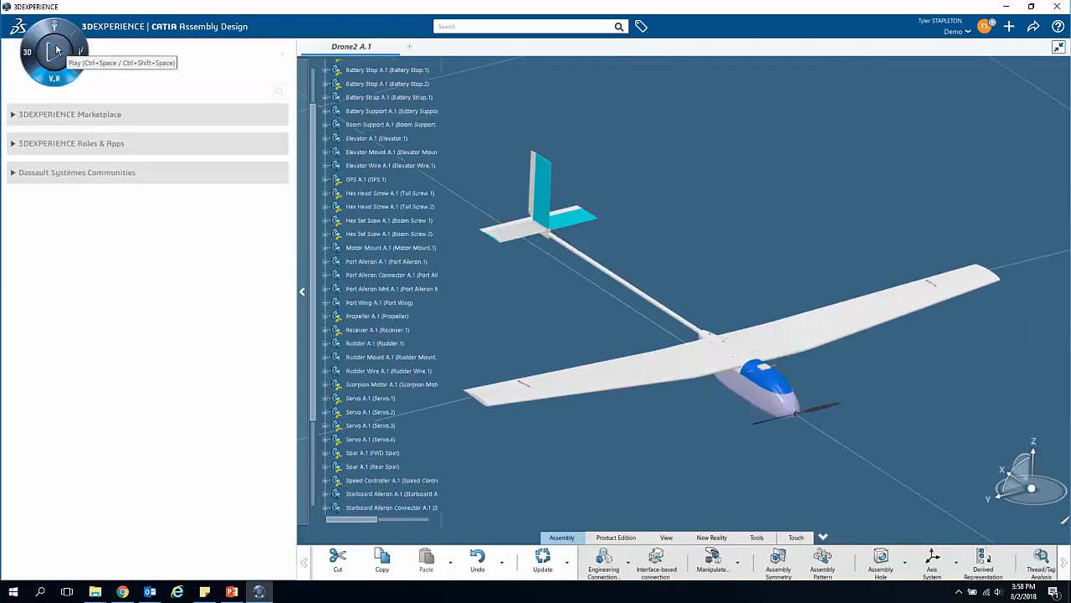
pyautogui.click(13, 144)
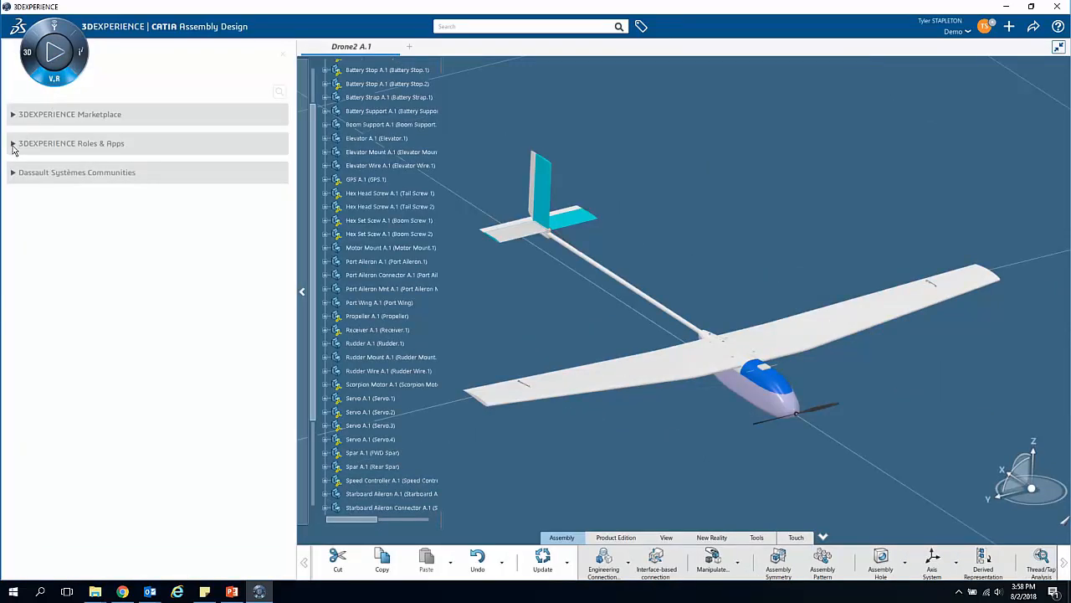
pyautogui.scroll(-5, 66, 371)
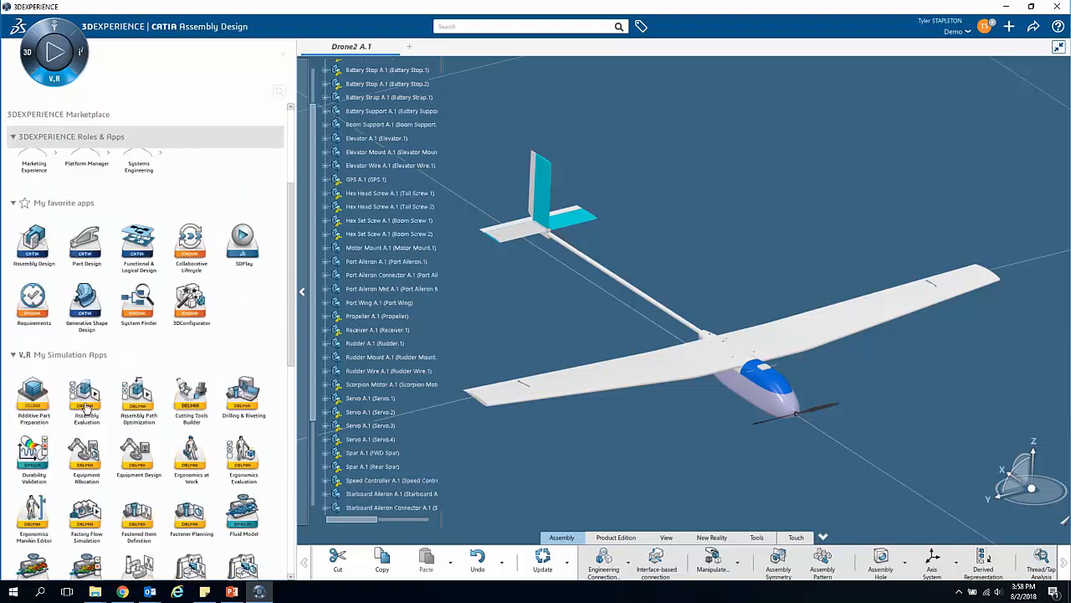
pyautogui.click(85, 400)
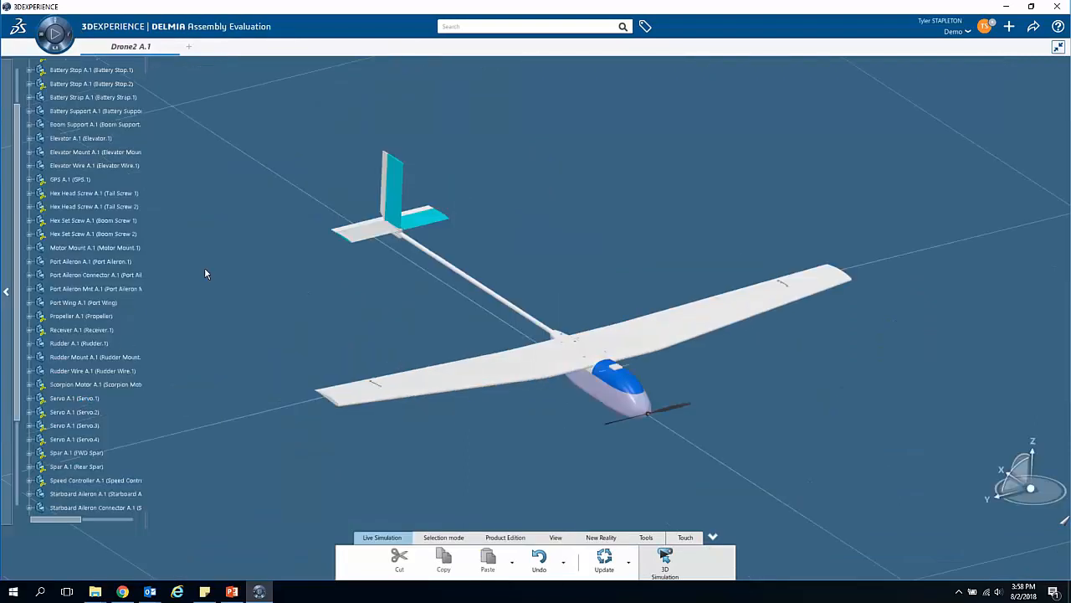
# Step: Create a new Manufacturing Simulation for the Drone2 product from the Simulation Meta-Modeler content types
pyautogui.scroll(3, 63, 217)
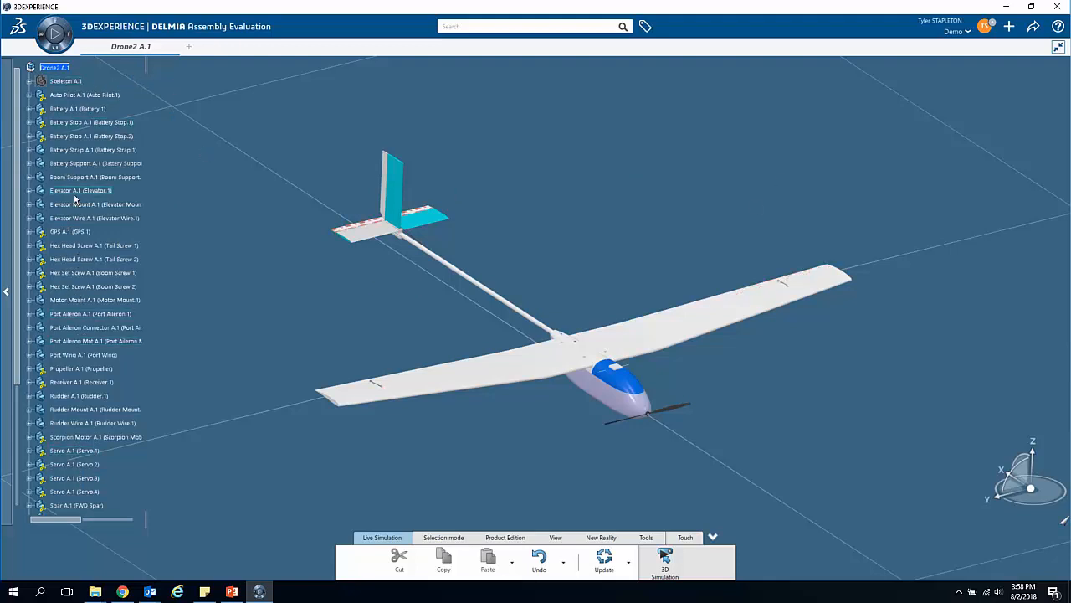
pyautogui.click(1008, 29)
pyautogui.click(984, 47)
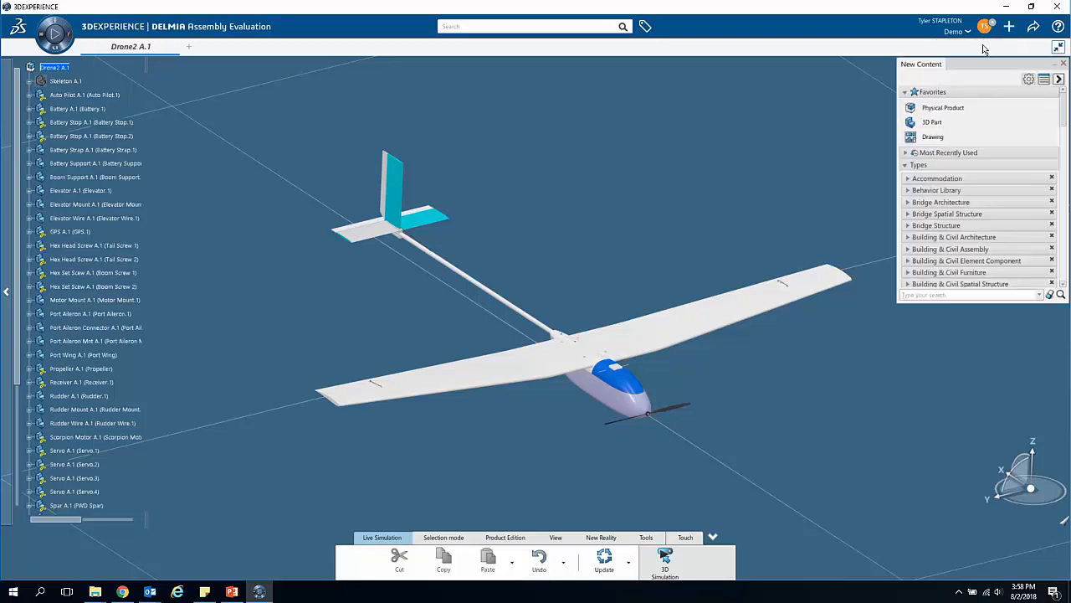
pyautogui.scroll(-4, 975, 204)
pyautogui.scroll(-10, 974, 203)
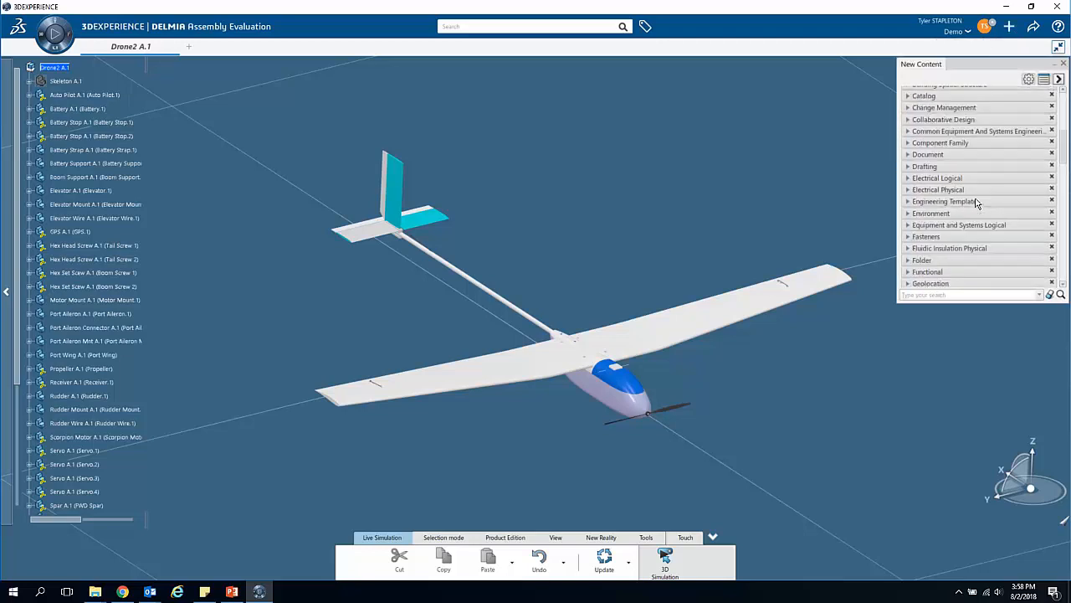
pyautogui.scroll(-6, 976, 201)
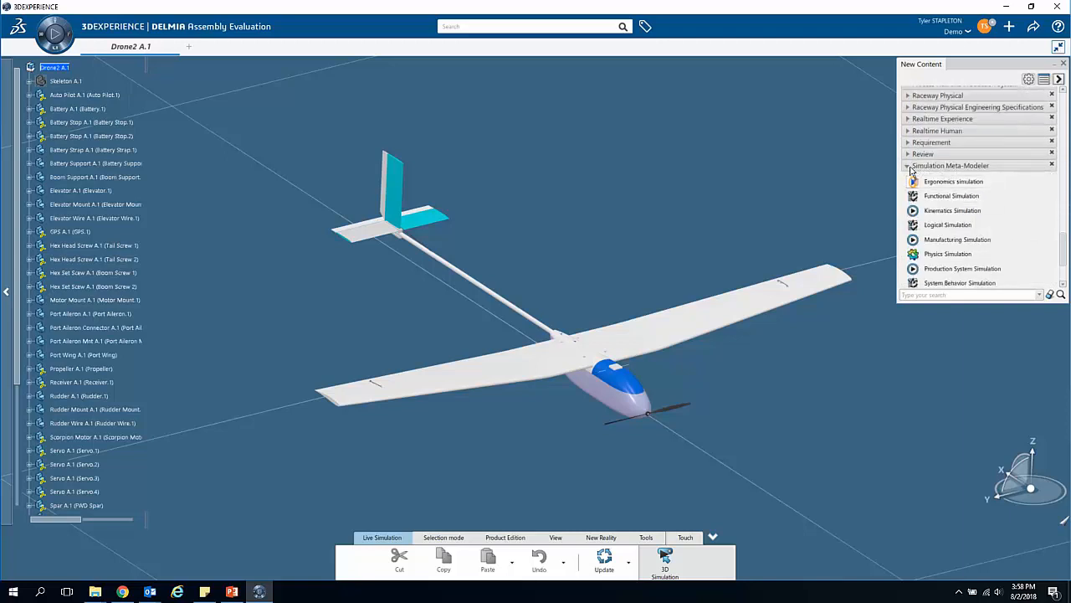
pyautogui.click(943, 241)
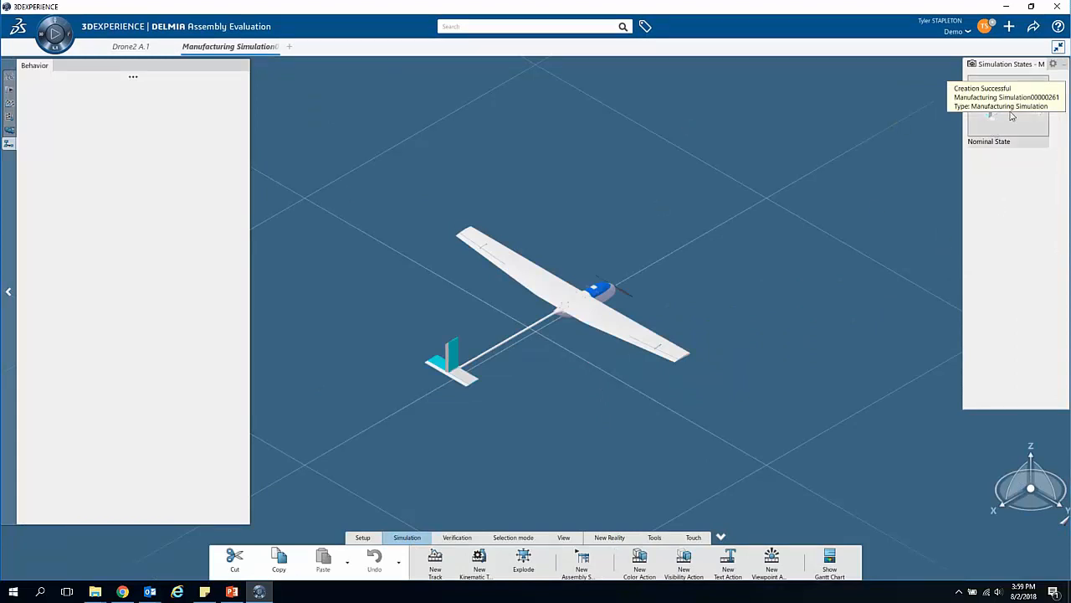
pyautogui.click(1063, 67)
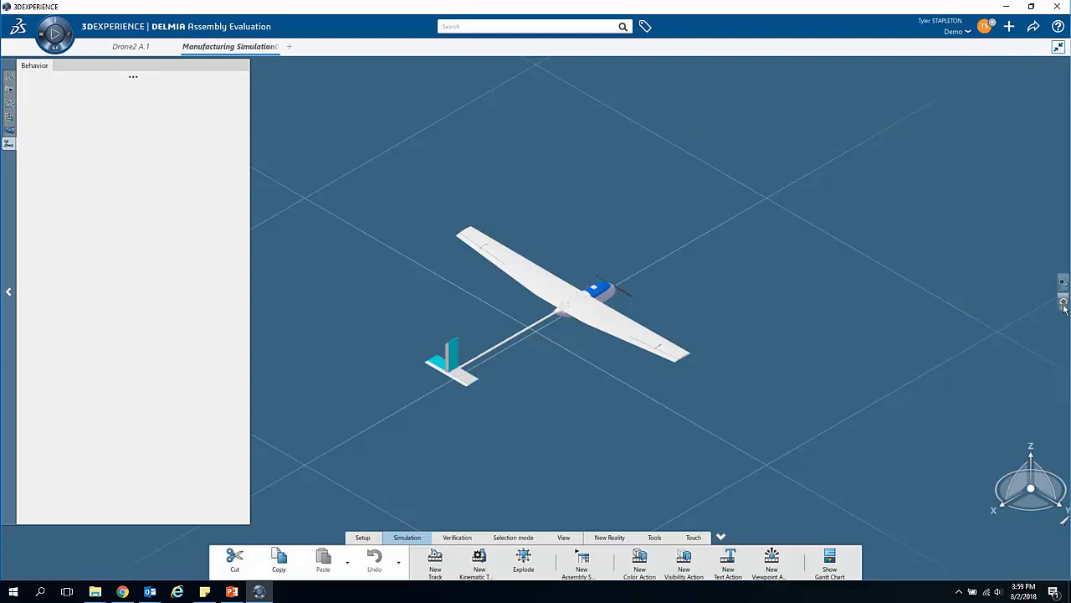
pyautogui.click(1062, 305)
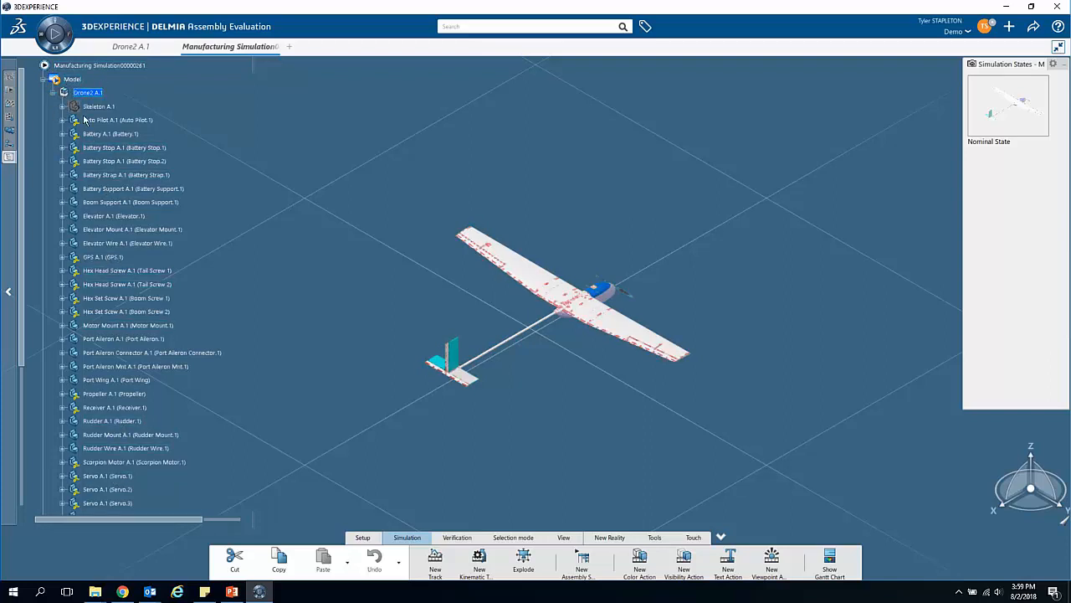
pyautogui.scroll(-8, 109, 335)
pyautogui.click(76, 355)
pyautogui.scroll(5, 208, 374)
pyautogui.scroll(4, 209, 375)
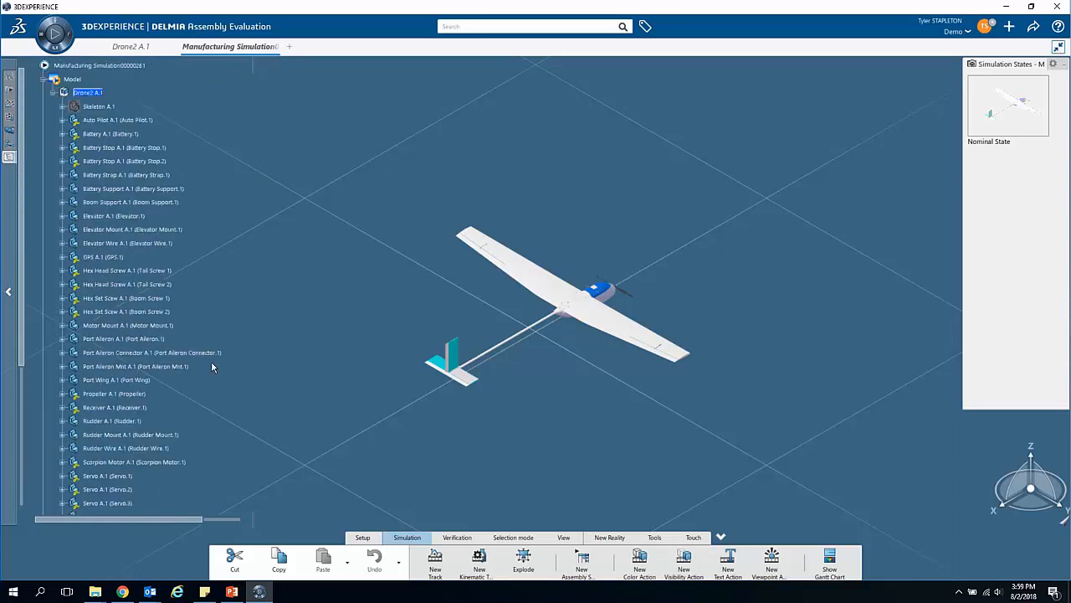
# Step: Rename the manufacturing simulation's title as Assembly Simulation
pyautogui.rightClick(111, 67)
pyautogui.click(180, 102)
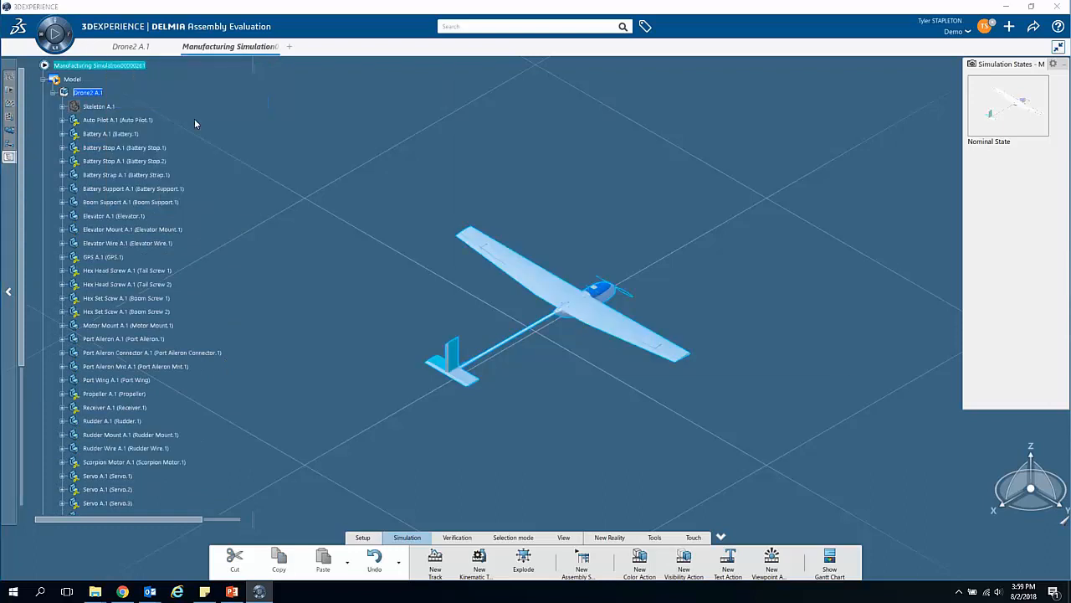
pyautogui.moveTo(633, 138); pyautogui.dragTo(444, 149)
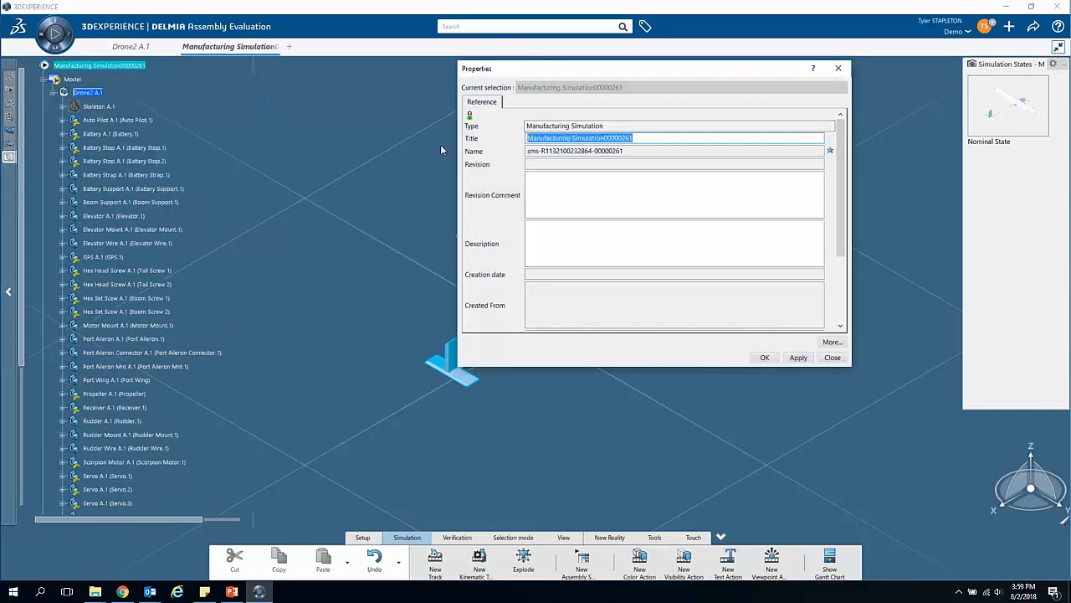
pyautogui.write('Assem')
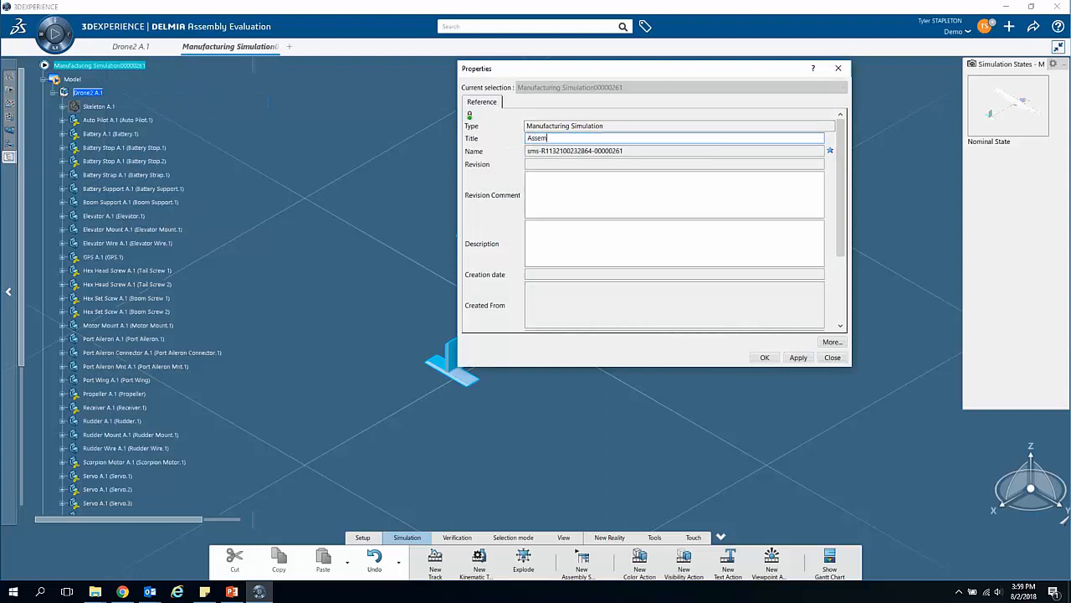
pyautogui.write('bly Simulation')
pyautogui.click(764, 357)
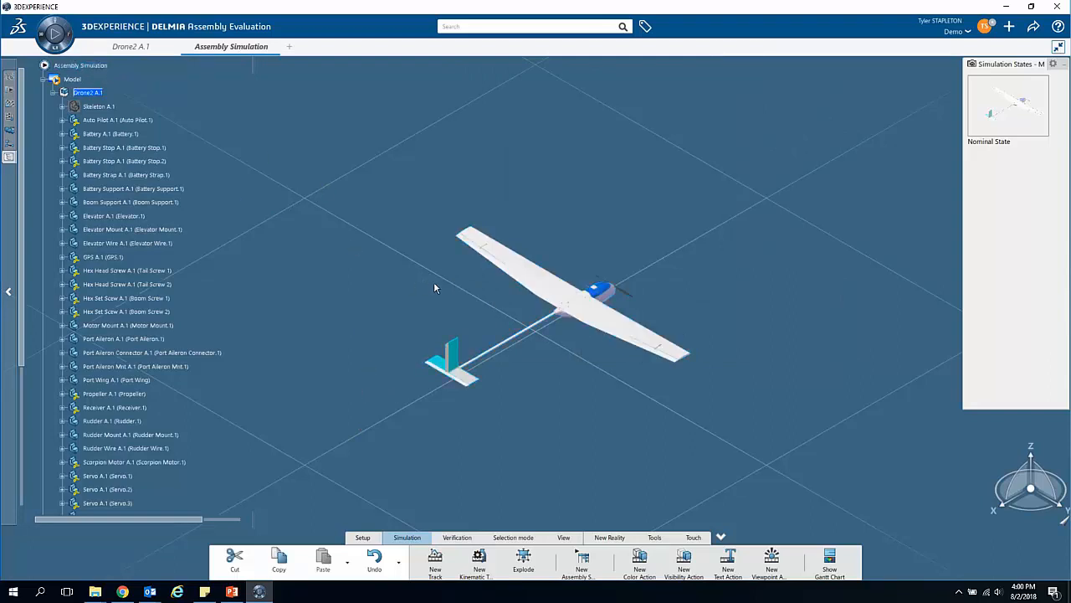
# Step: Create a track for the starboard wing and record it moved about 358 mm outward along Y
pyautogui.moveTo(542, 440); pyautogui.dragTo(541, 412, button='middle')
pyautogui.moveTo(609, 418); pyautogui.dragTo(867, 419, button='middle')
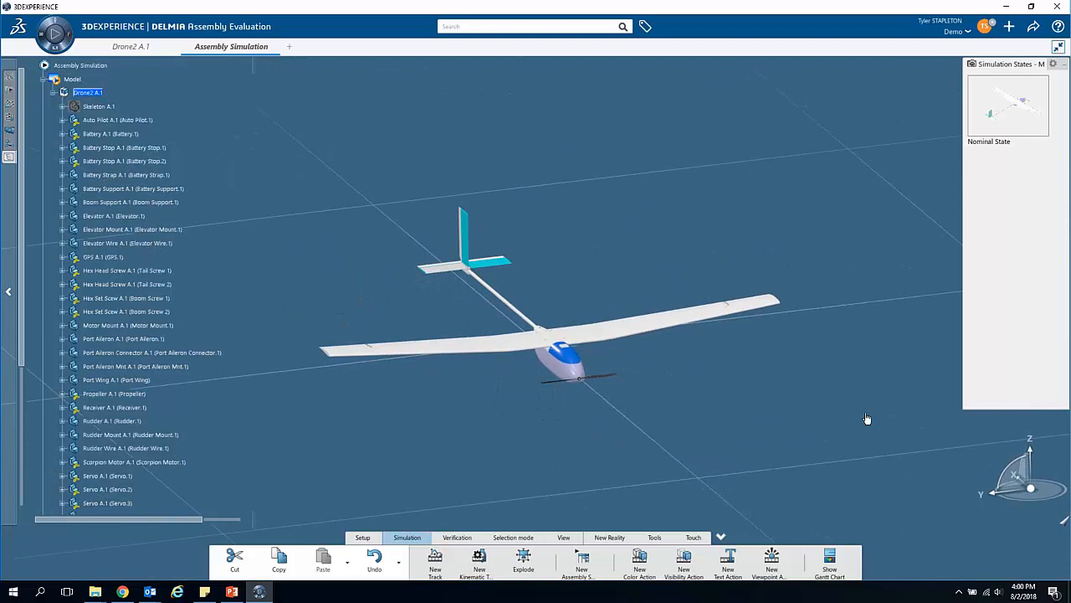
pyautogui.moveTo(446, 418); pyautogui.dragTo(497, 441, button='middle')
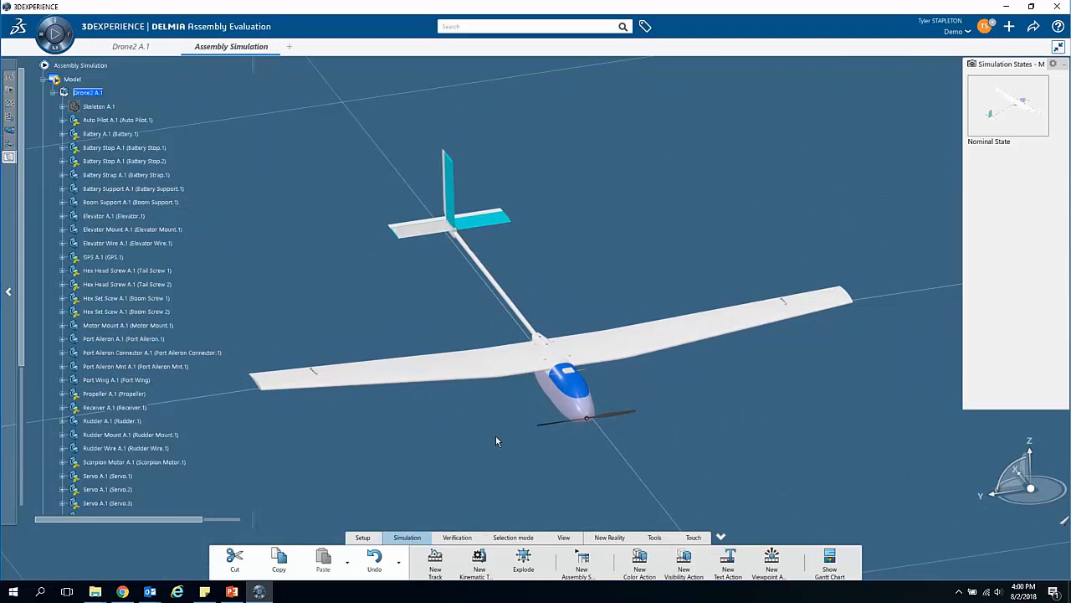
pyautogui.click(445, 368)
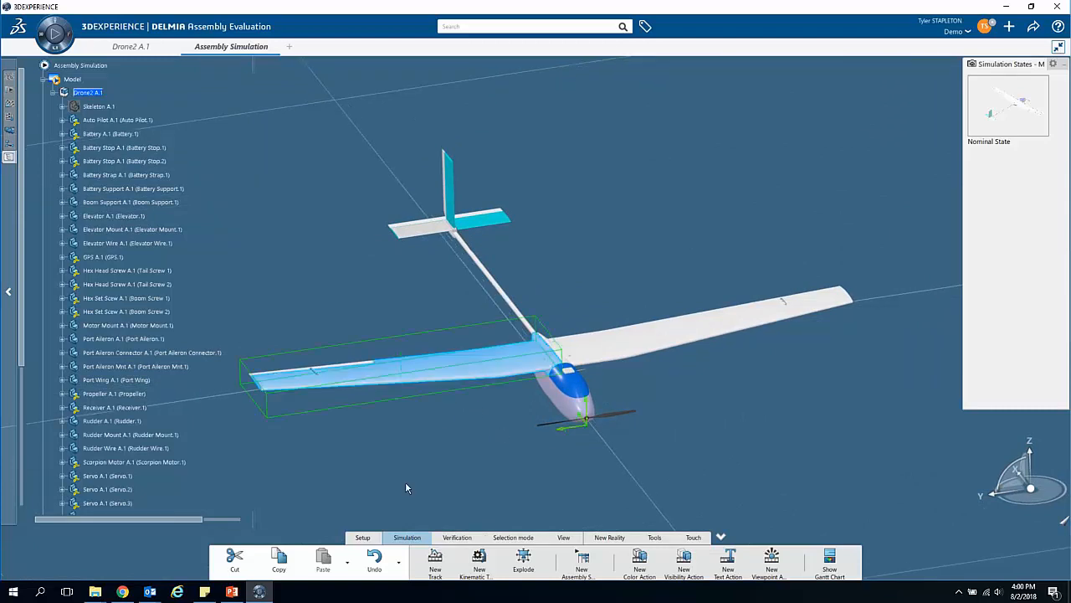
pyautogui.moveTo(399, 472); pyautogui.dragTo(494, 433, button='middle')
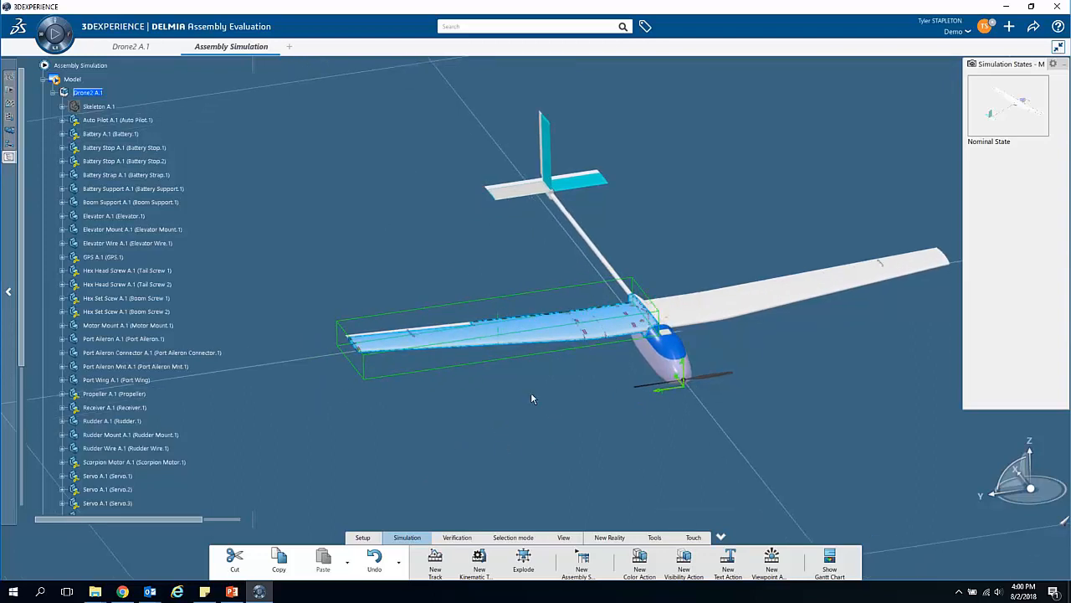
pyautogui.click(435, 559)
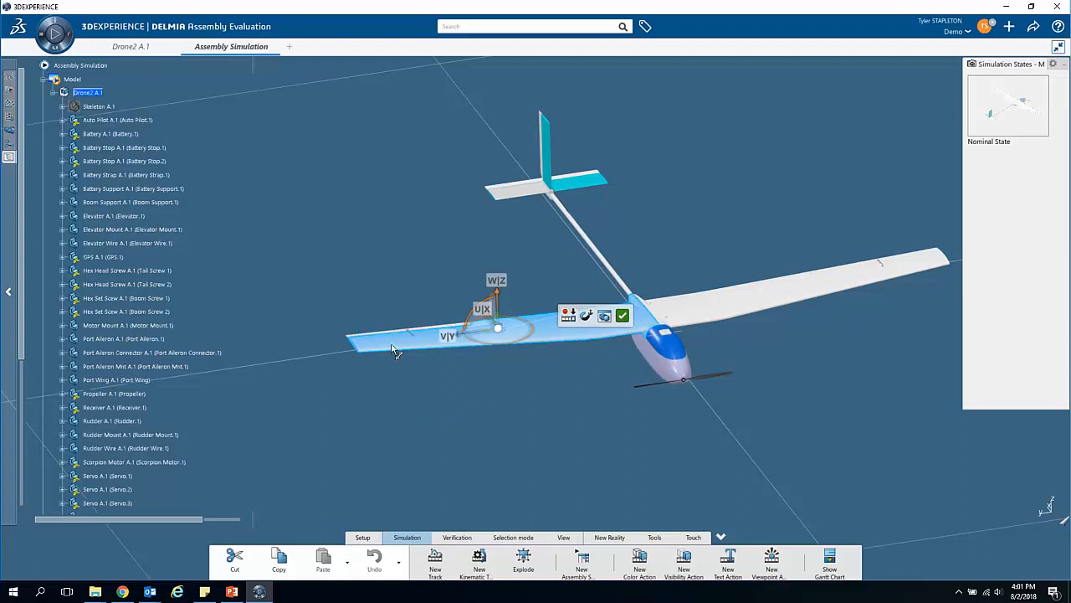
pyautogui.moveTo(462, 334); pyautogui.dragTo(363, 348)
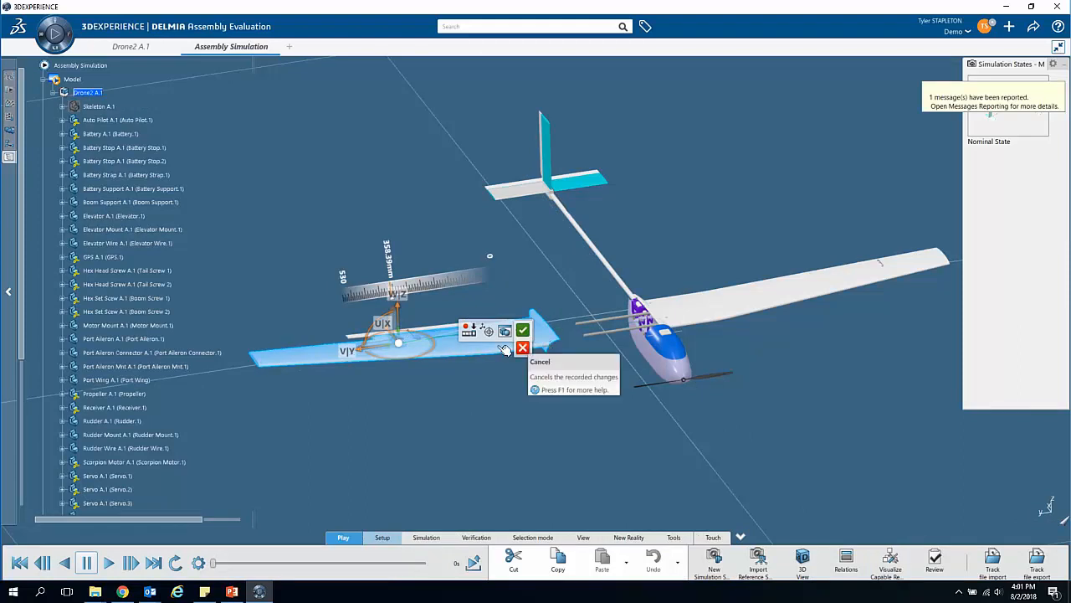
pyautogui.click(469, 334)
pyautogui.click(470, 337)
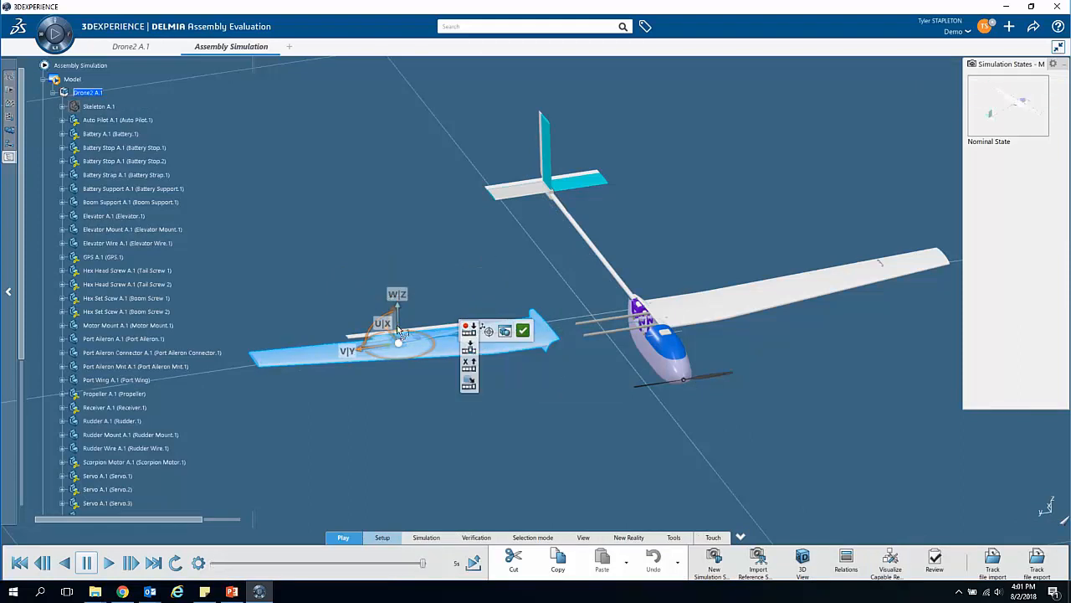
# Step: Raise the starboard wing along Z as the track's second position, play the motion and complete the track
pyautogui.moveTo(397, 316); pyautogui.dragTo(396, 244)
pyautogui.moveTo(465, 261)
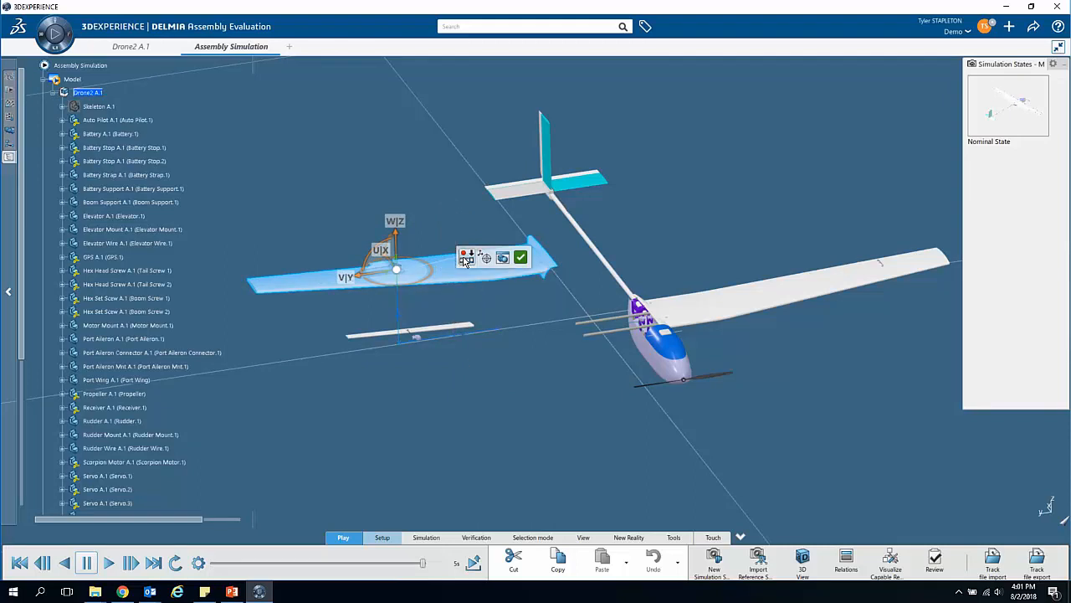
pyautogui.click(107, 567)
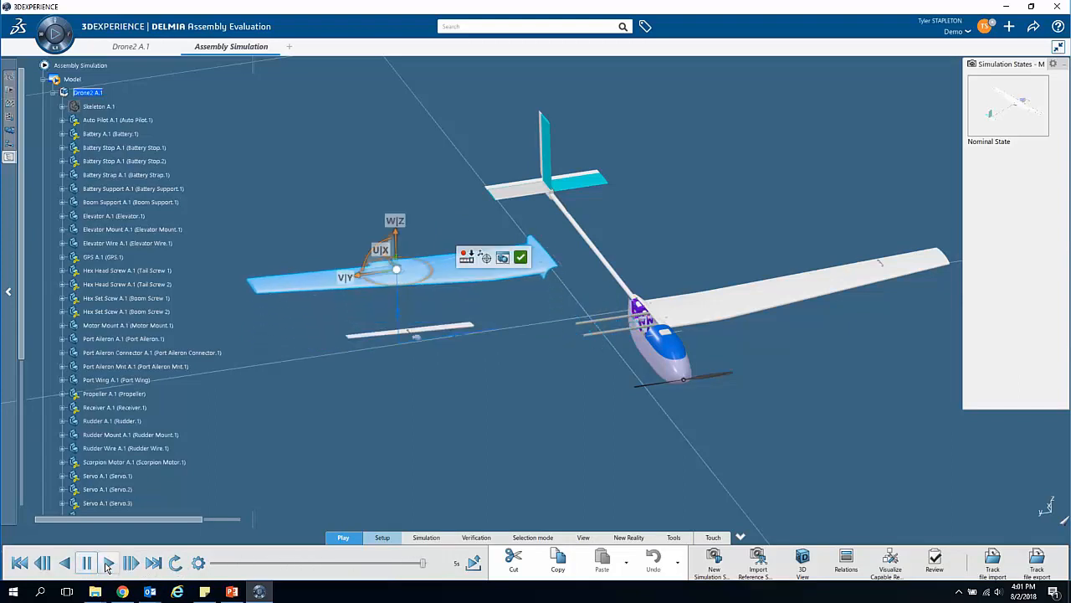
pyautogui.click(107, 562)
pyautogui.moveTo(466, 256)
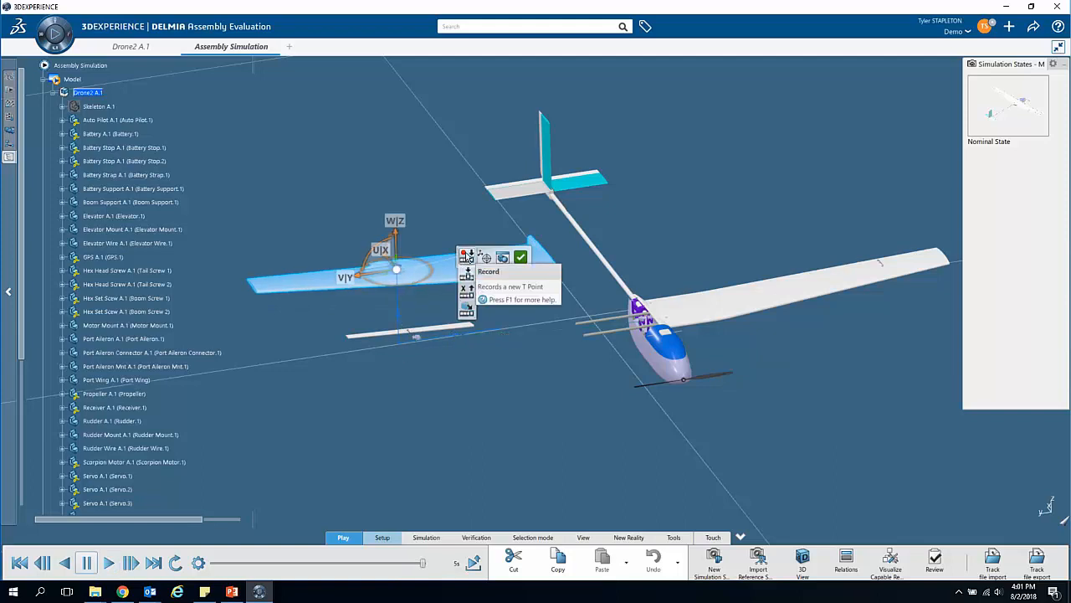
pyautogui.click(519, 258)
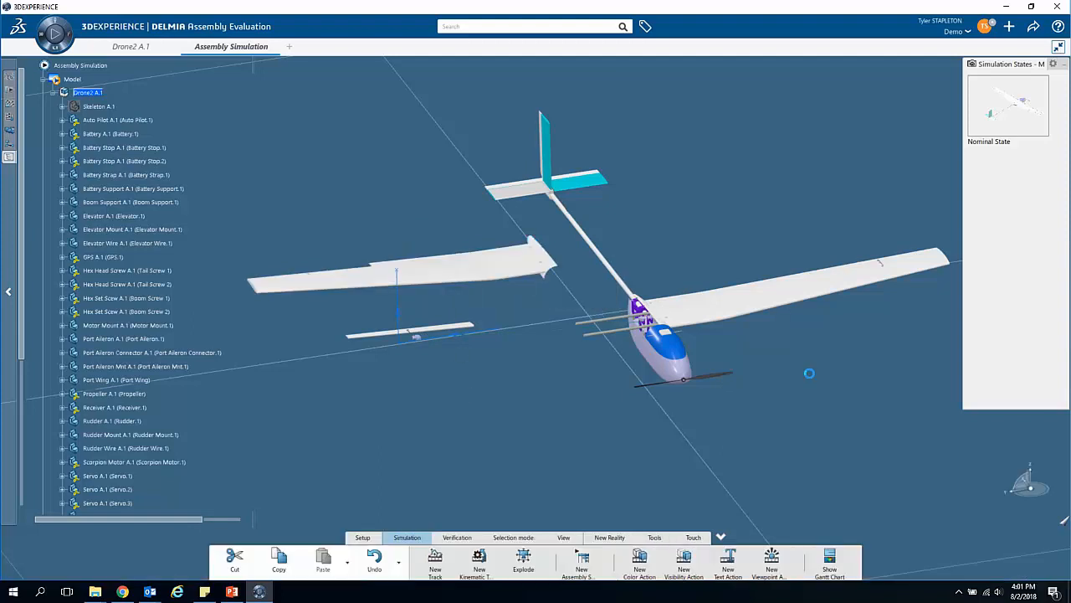
pyautogui.click(756, 294)
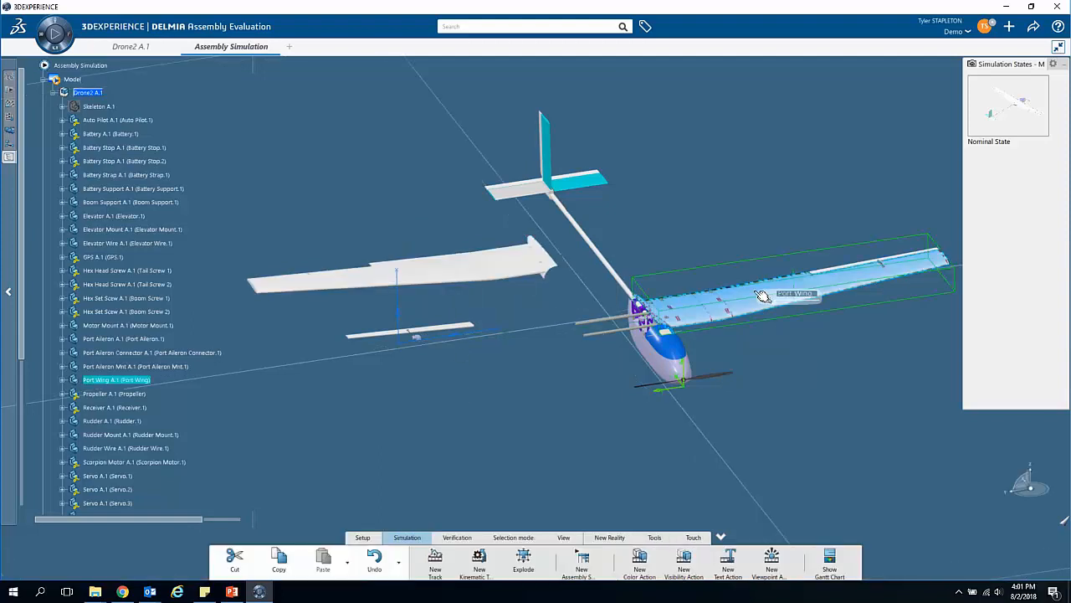
pyautogui.click(433, 567)
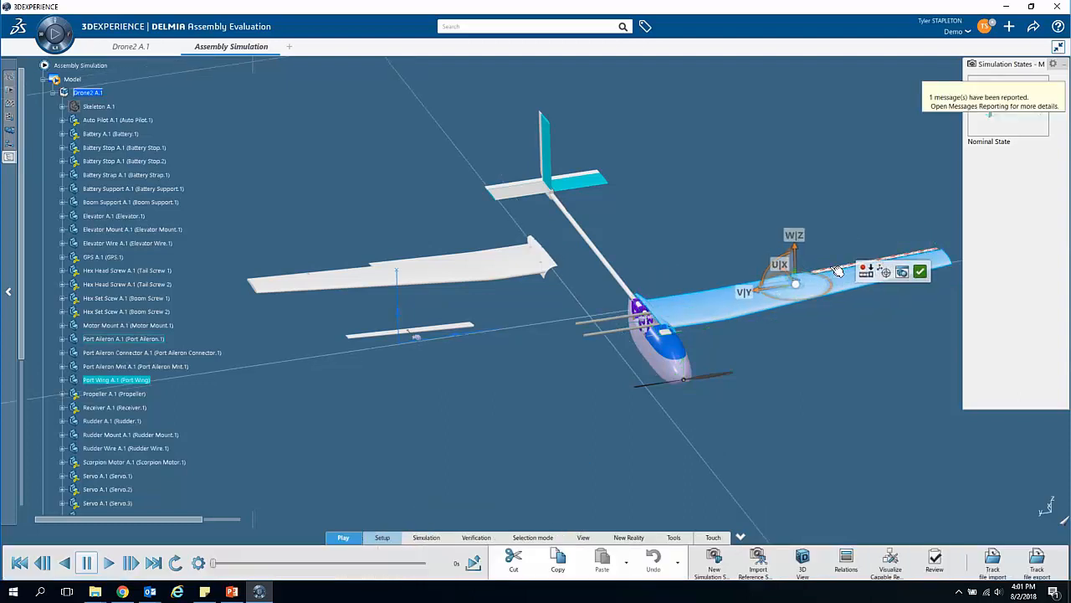
pyautogui.moveTo(777, 289); pyautogui.dragTo(887, 191)
pyautogui.moveTo(698, 393); pyautogui.dragTo(494, 407, button='middle')
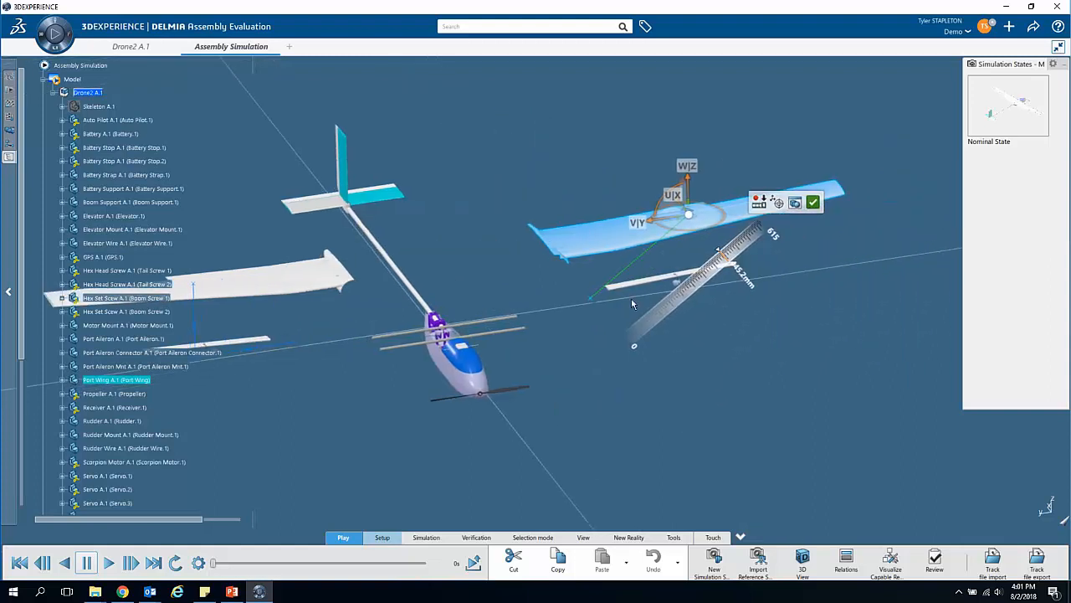
pyautogui.click(759, 203)
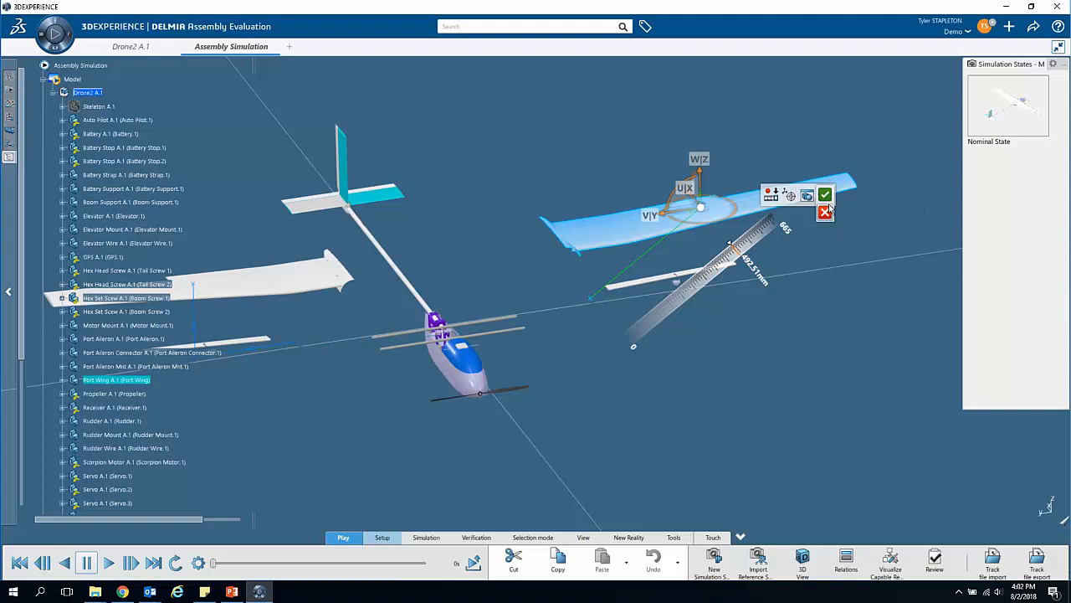
pyautogui.click(825, 213)
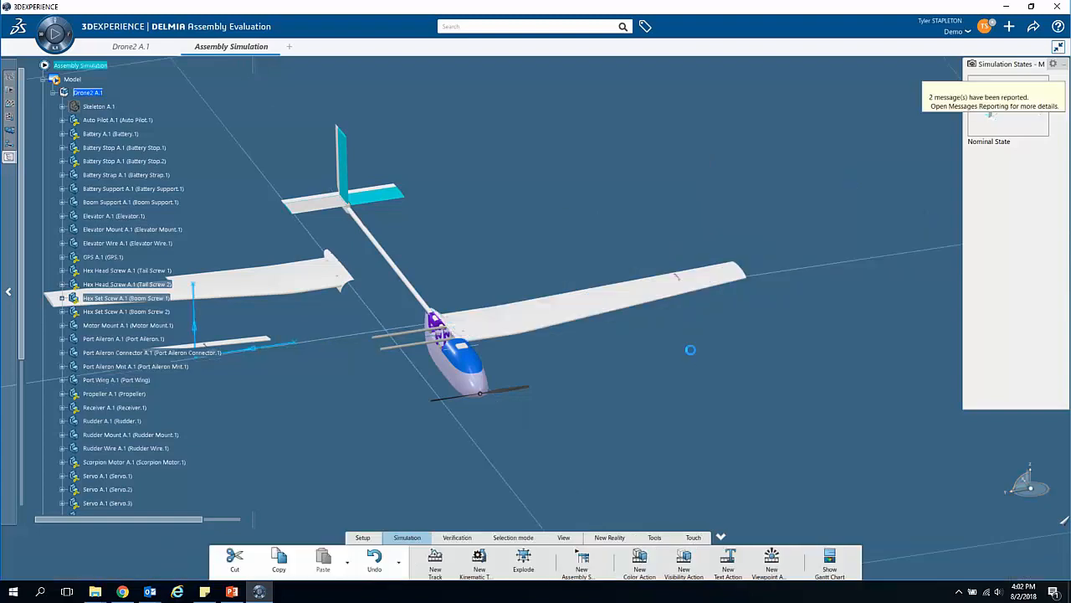
# Step: Create one track for the port wing together with the port aileron, aileron connector and aileron mount
pyautogui.moveTo(634, 276)
pyautogui.keyDown('ctrl'); pyautogui.mouseDown(button='middle')
pyautogui.moveTo(639, 254)
pyautogui.moveTo(648, 268)
pyautogui.mouseUp(button='middle'); pyautogui.keyUp('ctrl')
pyautogui.moveTo(738, 246); pyautogui.dragTo(475, 412, button='middle')
pyautogui.moveTo(895, 526); pyautogui.dragTo(714, 524, button='middle')
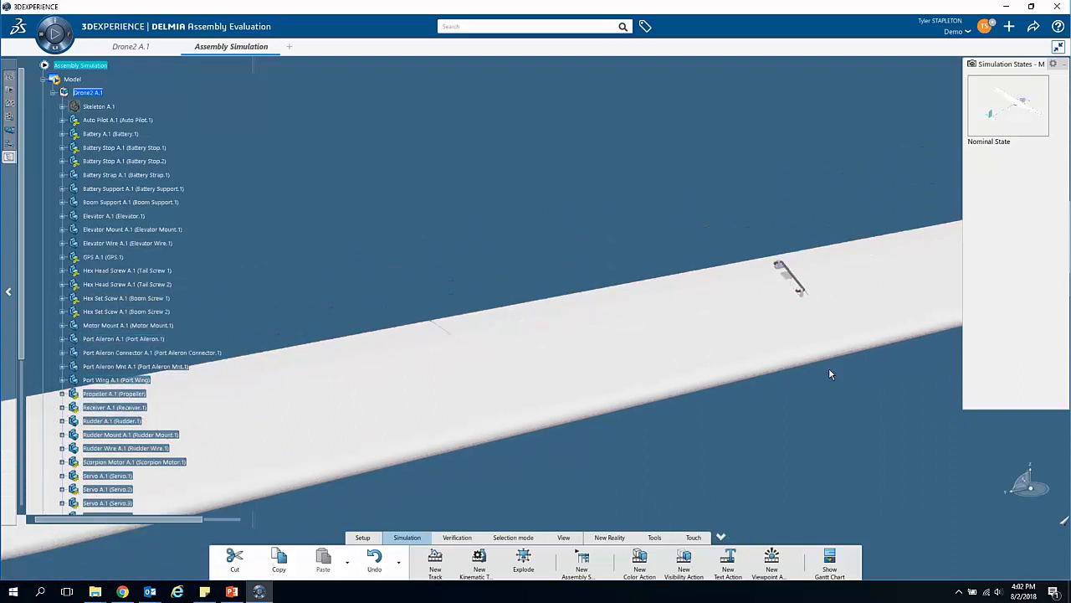
pyautogui.keyDown('ctrl'); pyautogui.moveTo(831, 371); pyautogui.dragTo(807, 333, button='middle'); pyautogui.keyUp('ctrl')
pyautogui.moveTo(807, 333); pyautogui.dragTo(502, 406, button='middle')
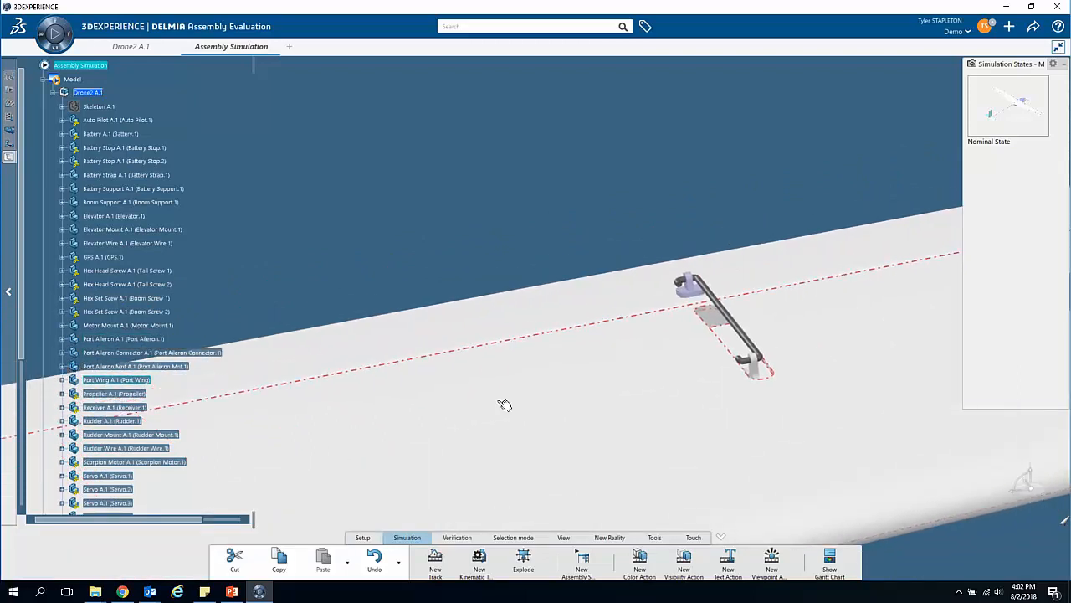
pyautogui.click(701, 296)
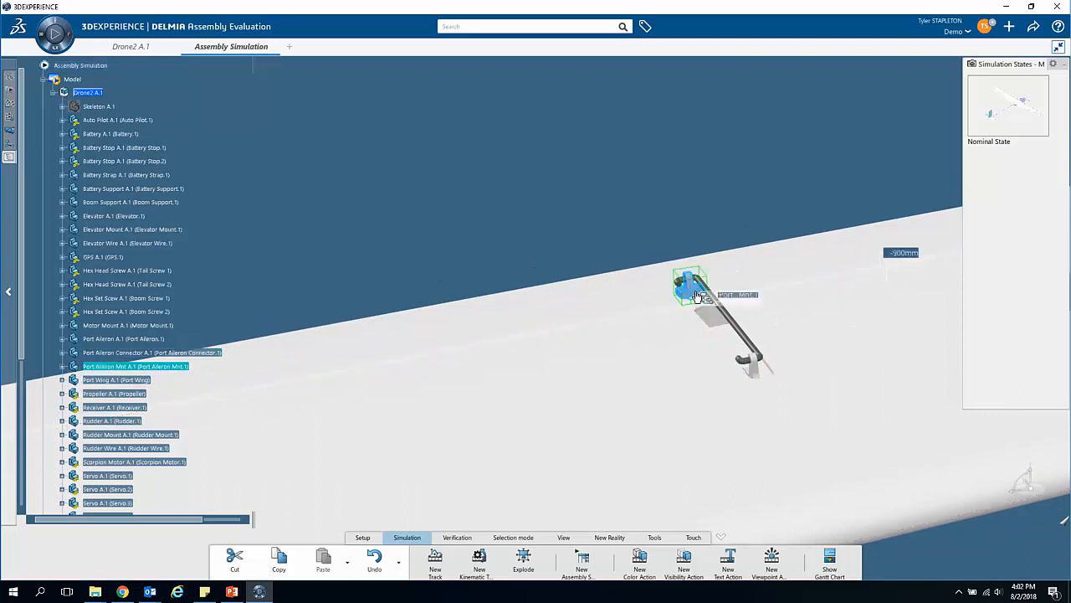
pyautogui.keyDown('ctrl'); pyautogui.click(753, 343); pyautogui.keyUp('ctrl')
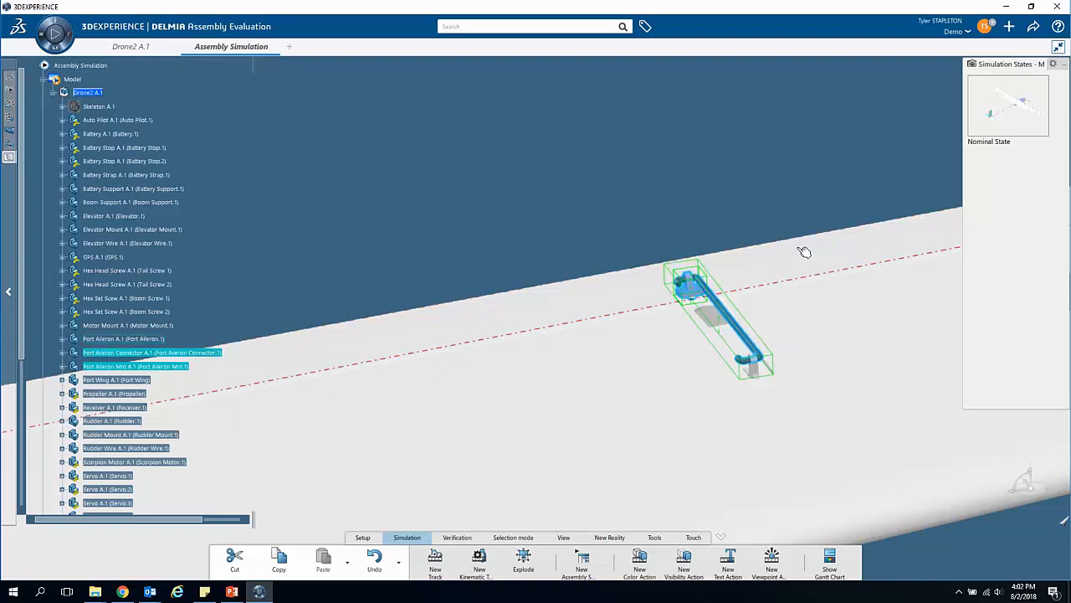
pyautogui.keyDown('ctrl'); pyautogui.click(811, 253); pyautogui.keyUp('ctrl')
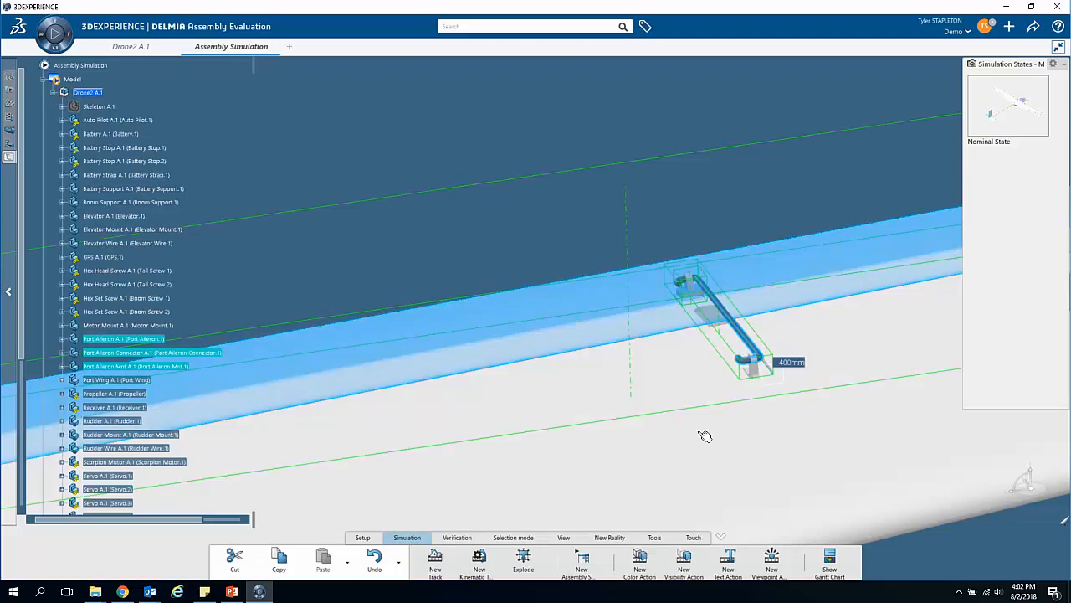
pyautogui.keyDown('ctrl'); pyautogui.click(718, 486); pyautogui.keyUp('ctrl')
pyautogui.keyDown('ctrl'); pyautogui.moveTo(618, 250); pyautogui.dragTo(626, 317, button='middle'); pyautogui.keyUp('ctrl')
pyautogui.moveTo(525, 407); pyautogui.dragTo(648, 385, button='middle')
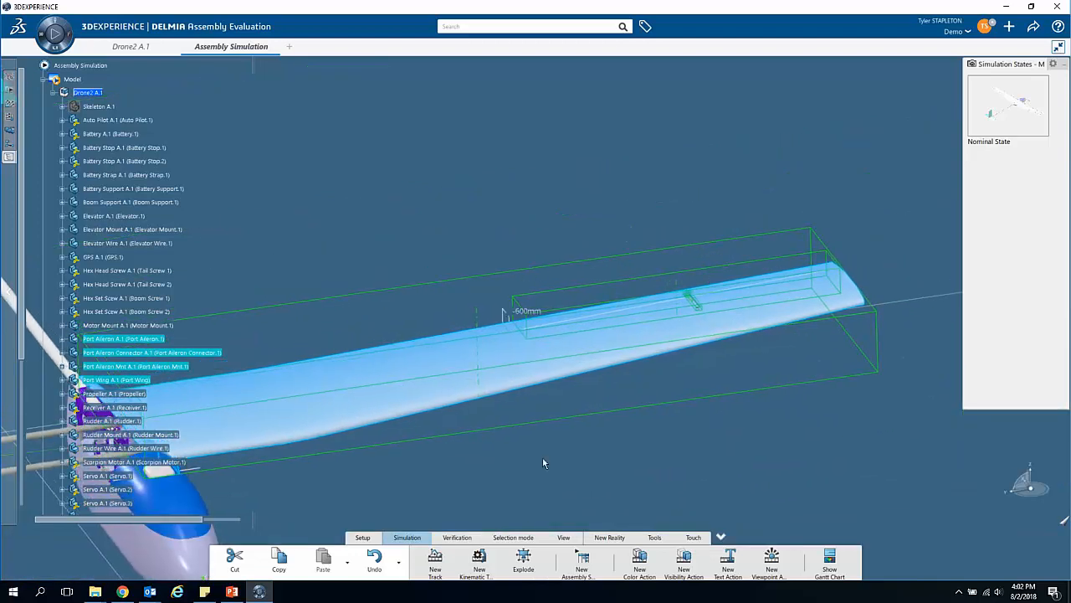
pyautogui.click(435, 561)
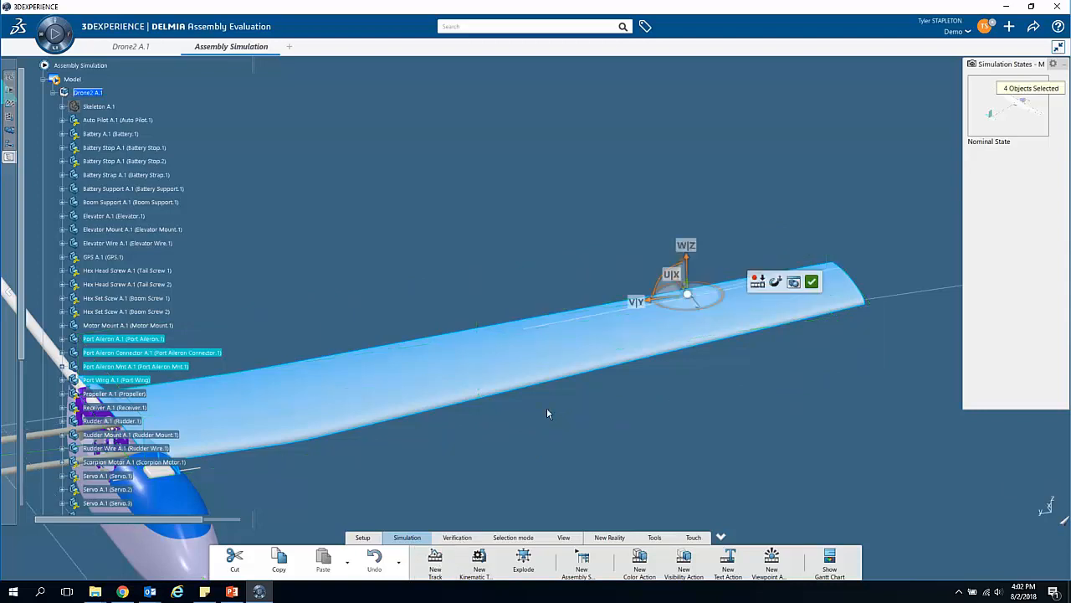
# Step: Move the port wing group outward and up about 429 mm, record the position, play the motion and validate the track
pyautogui.moveTo(680, 295); pyautogui.dragTo(886, 264)
pyautogui.keyDown('ctrl'); pyautogui.moveTo(709, 432); pyautogui.dragTo(723, 479, button='middle'); pyautogui.keyUp('ctrl')
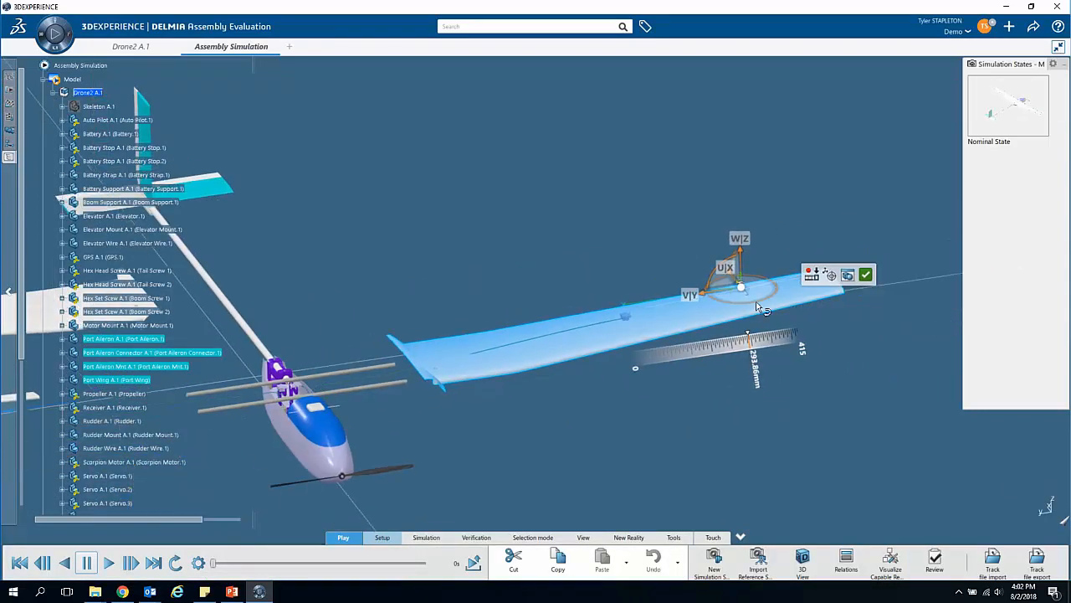
pyautogui.moveTo(704, 292); pyautogui.dragTo(750, 192)
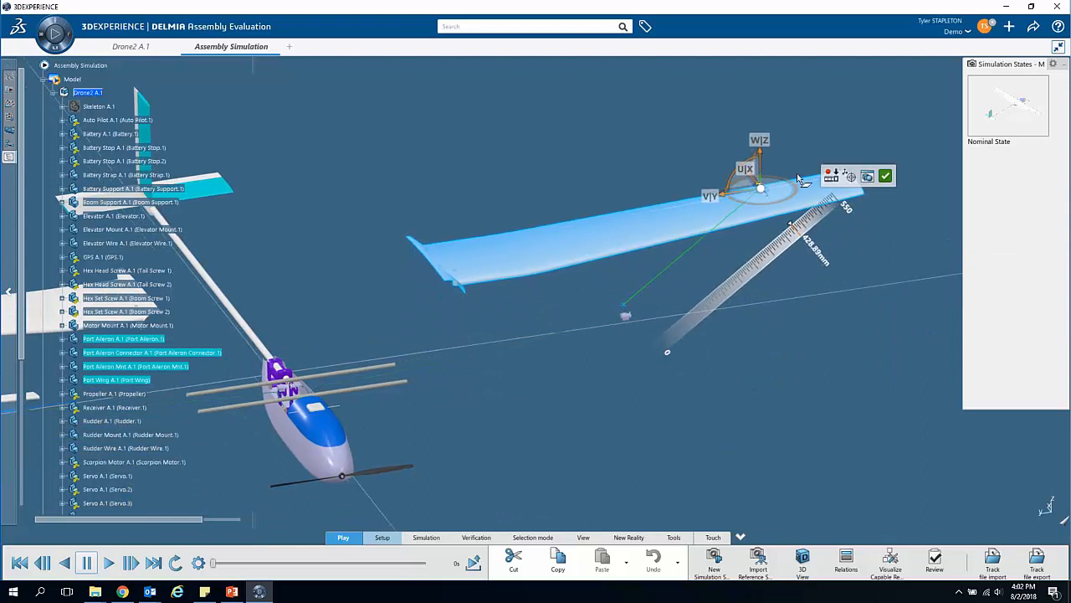
pyautogui.click(831, 176)
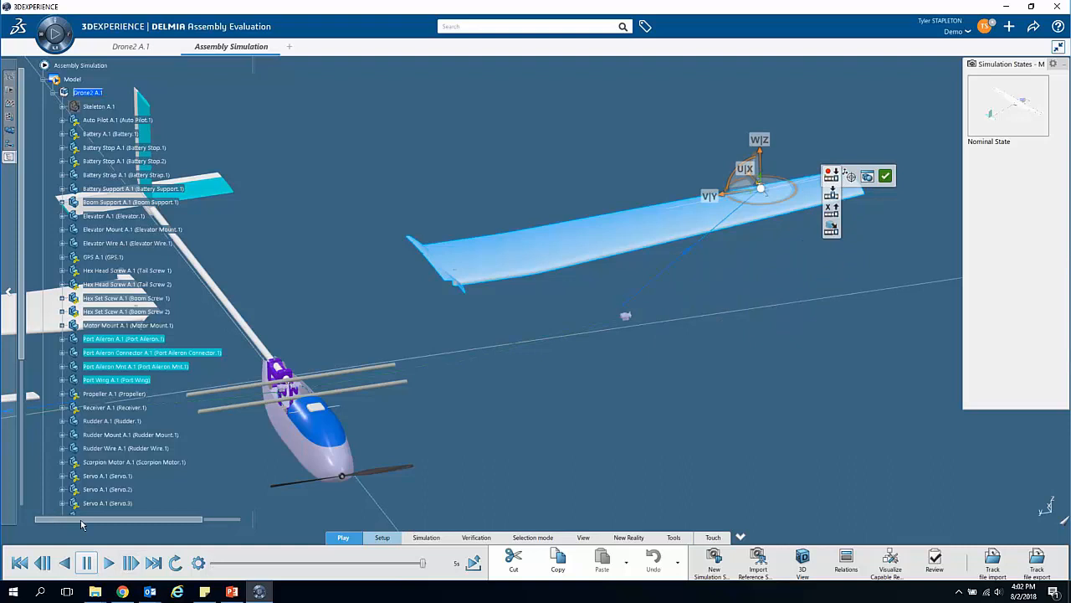
pyautogui.click(108, 563)
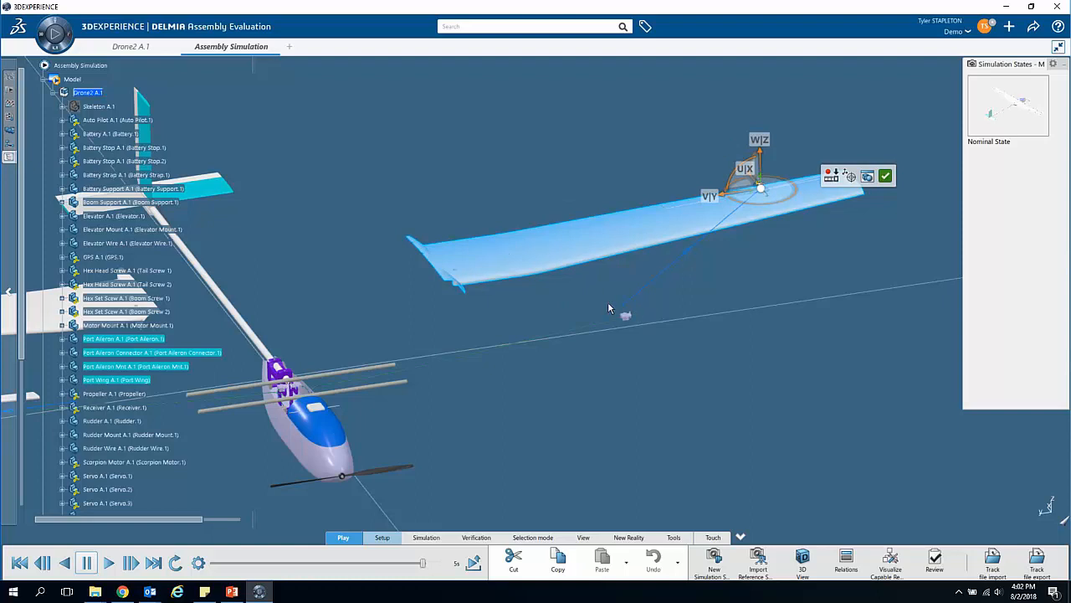
pyautogui.click(889, 177)
# Step: Reopen the starboard wing's track, play its motion forward and backward to review it, and close the track
pyautogui.moveTo(403, 466); pyautogui.dragTo(680, 375, button='middle')
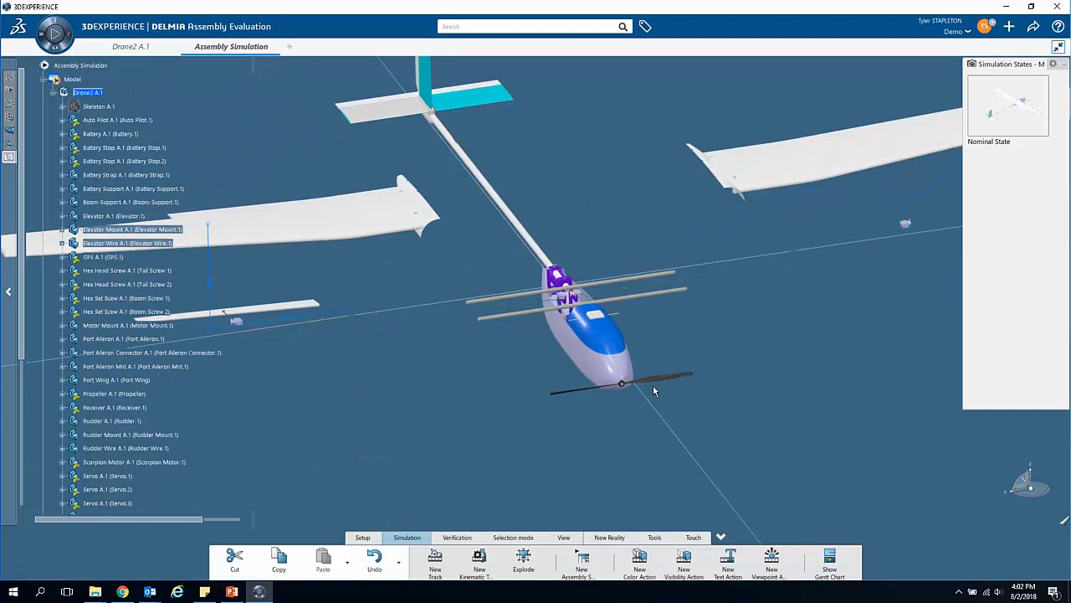
pyautogui.keyDown('ctrl'); pyautogui.moveTo(408, 400); pyautogui.dragTo(327, 268, button='middle'); pyautogui.keyUp('ctrl')
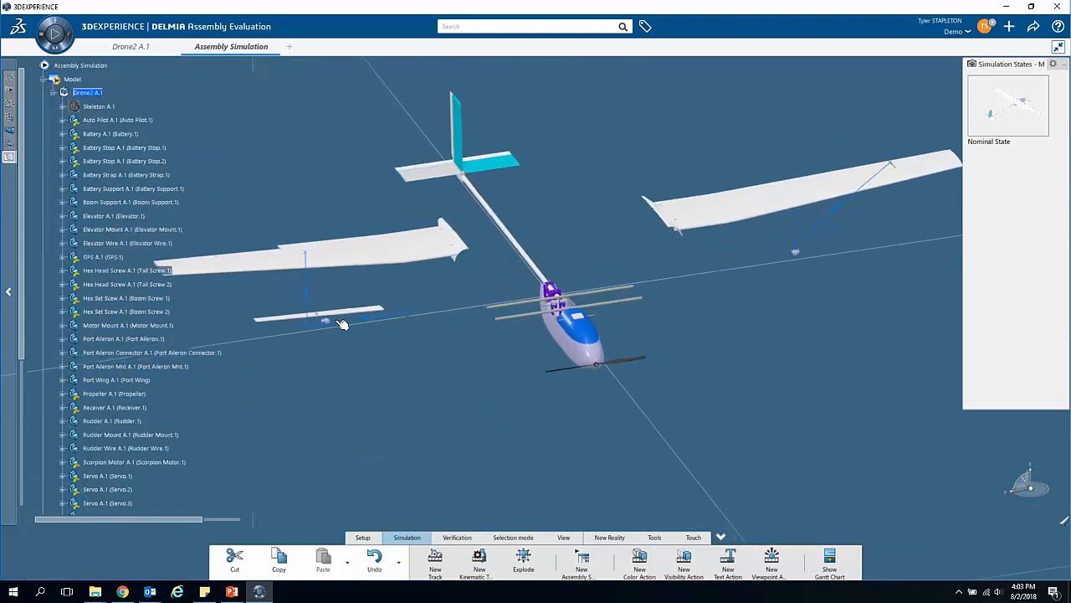
pyautogui.doubleClick(314, 279)
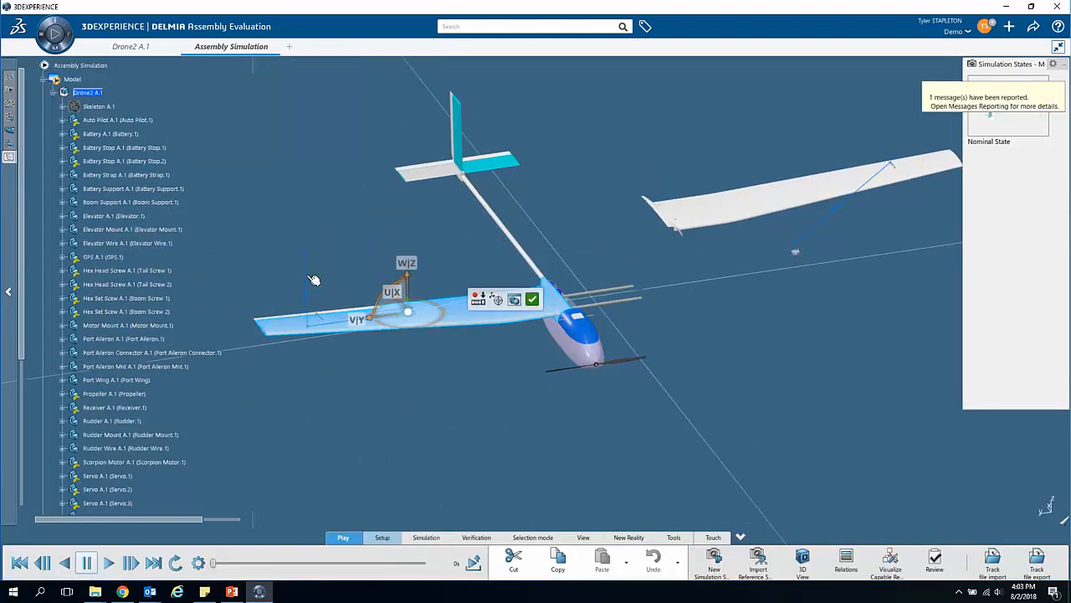
pyautogui.click(109, 563)
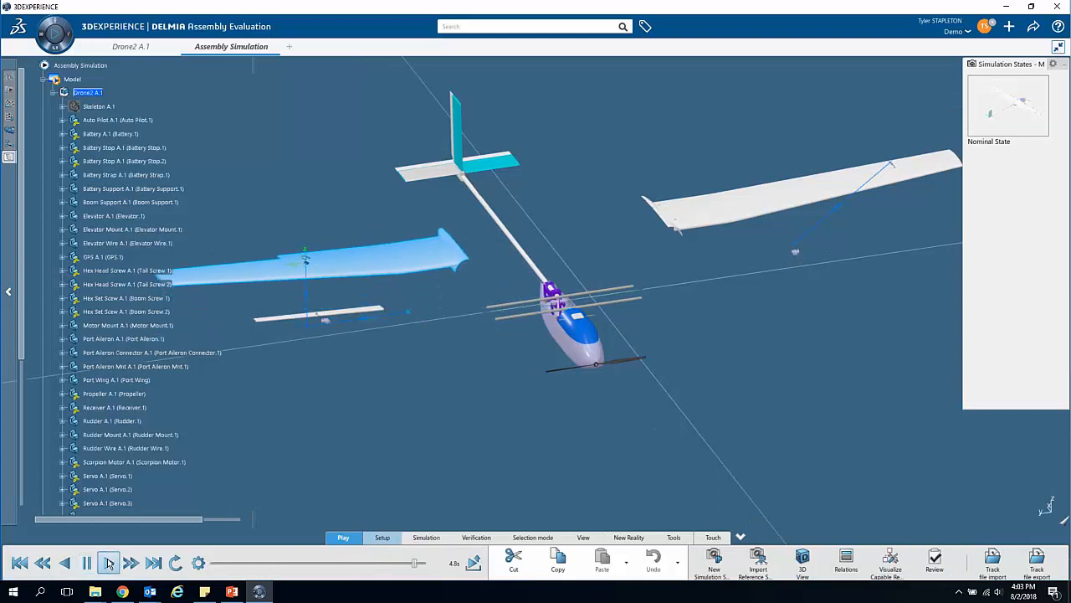
pyautogui.click(65, 569)
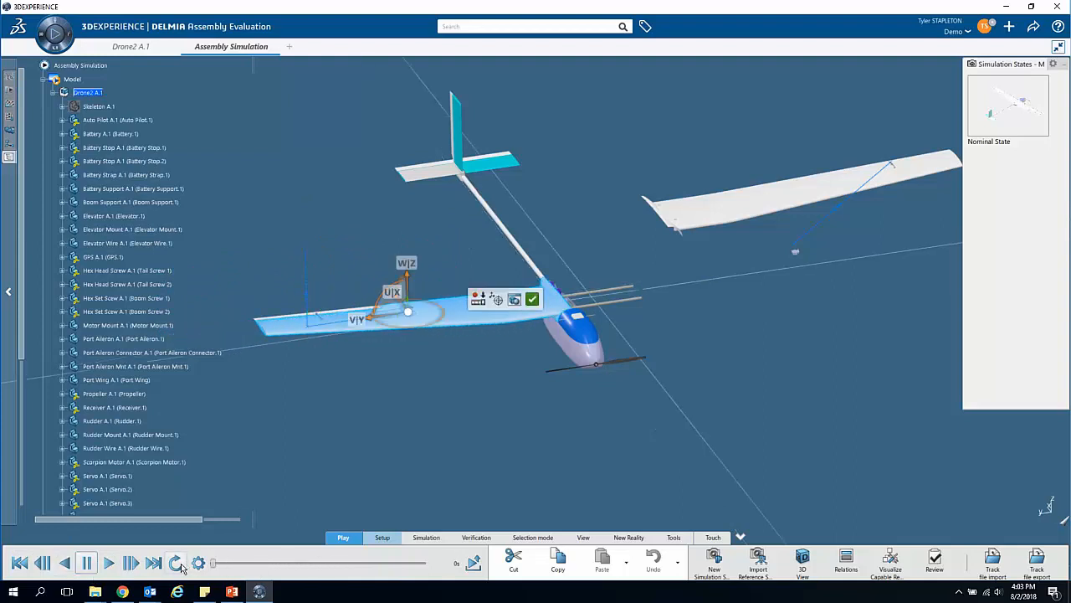
pyautogui.click(111, 565)
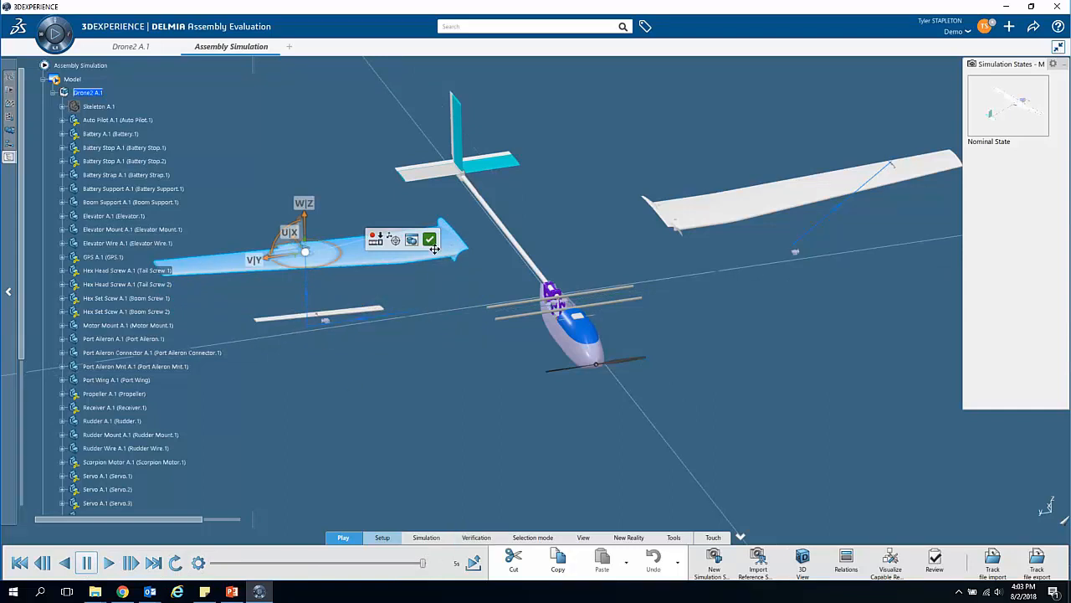
pyautogui.click(429, 239)
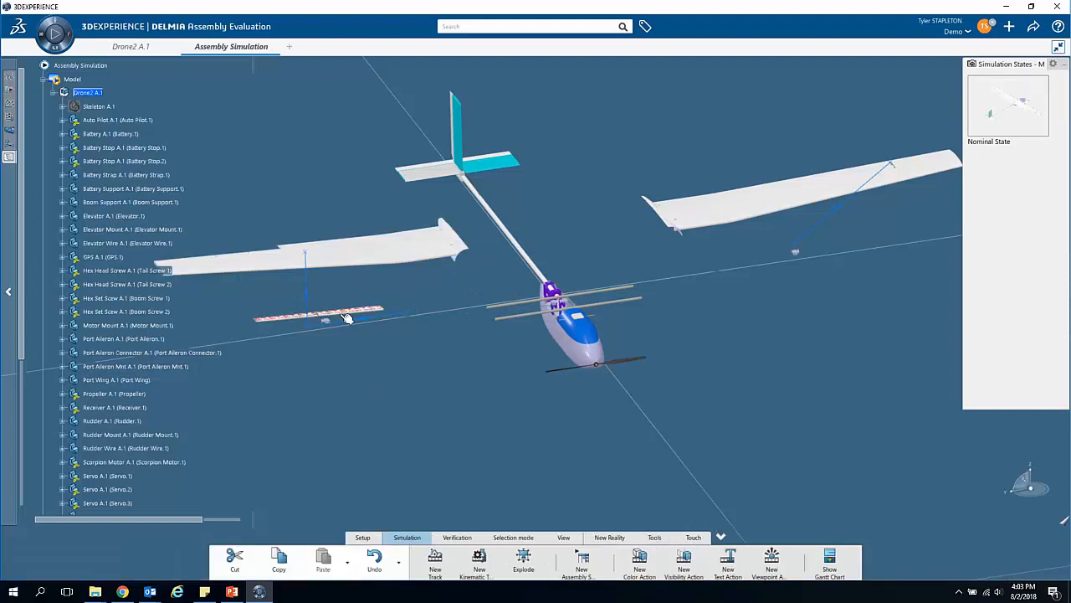
# Step: Reverse the starboard wing's track so the wing ends assembled, play it back to its start position and validate it
pyautogui.keyDown('ctrl'); pyautogui.moveTo(311, 315); pyautogui.dragTo(599, 320, button='middle'); pyautogui.keyUp('ctrl')
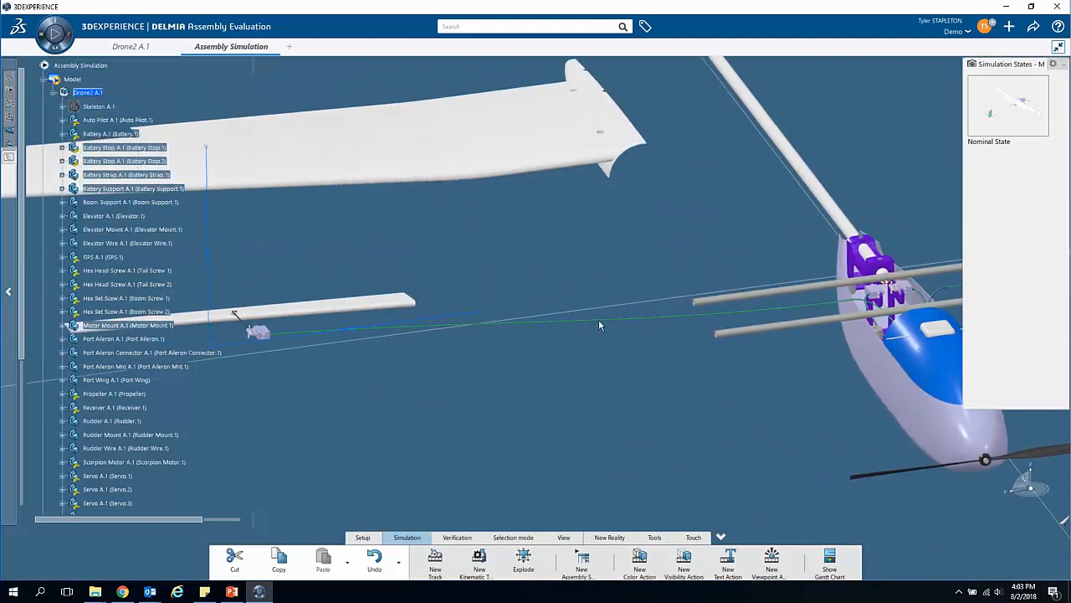
pyautogui.click(210, 253)
pyautogui.moveTo(364, 249); pyautogui.dragTo(467, 234, button='middle')
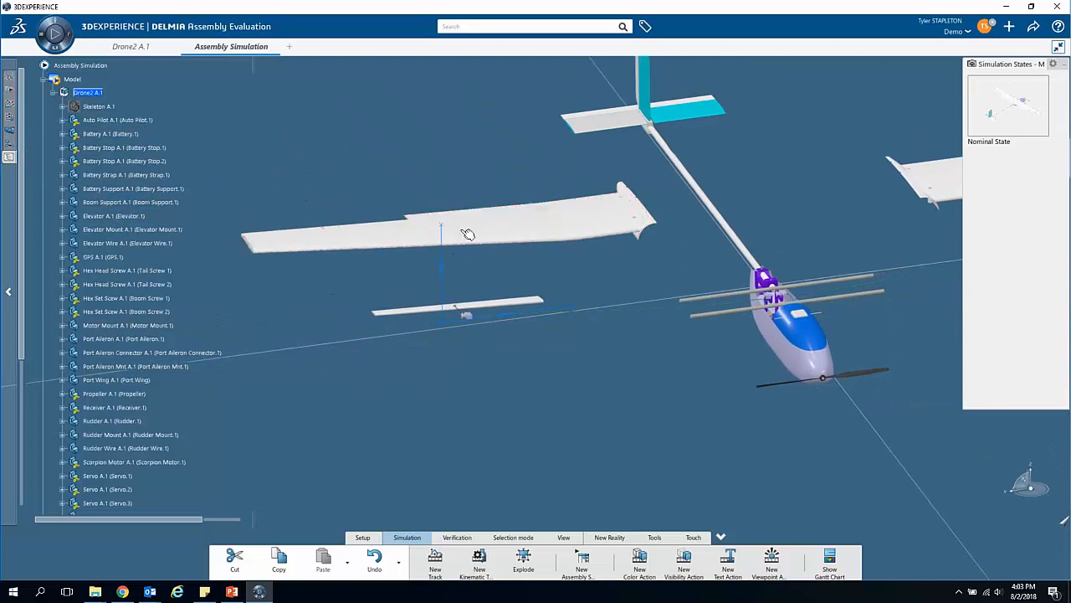
pyautogui.click(442, 295)
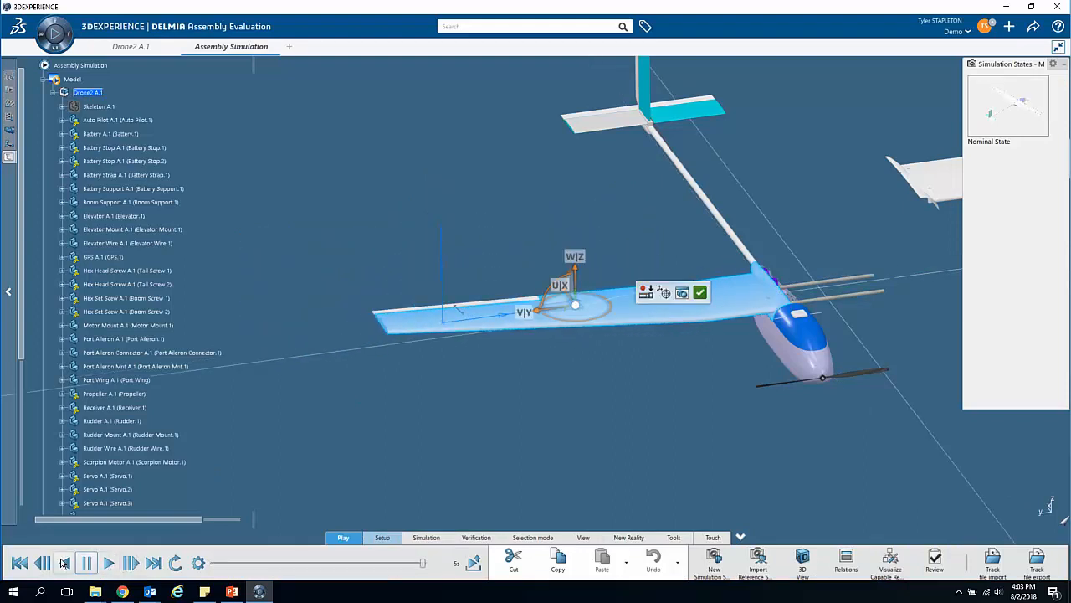
pyautogui.click(63, 562)
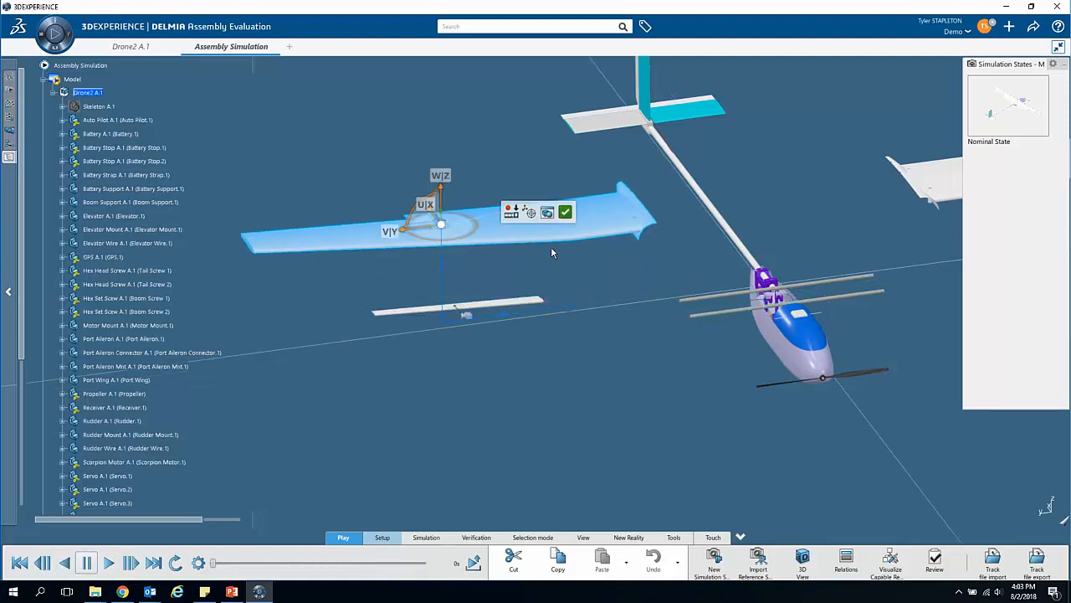
pyautogui.click(565, 215)
# Step: Create a new assembly sequence and expand the scenario's Excitations to list the recorded tracks
pyautogui.moveTo(684, 290); pyautogui.dragTo(565, 411, button='middle')
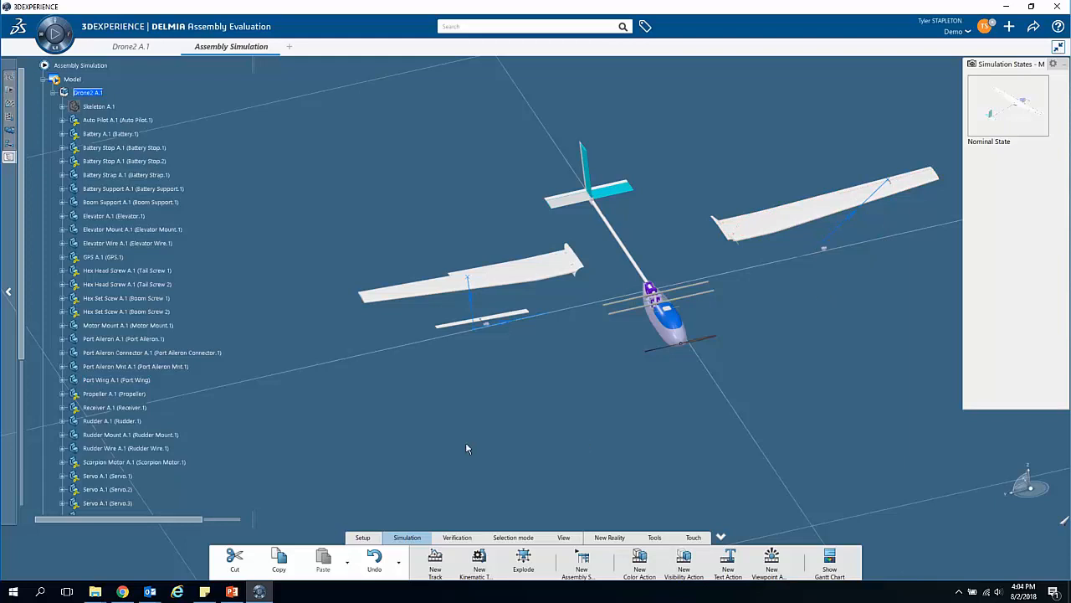
pyautogui.click(583, 572)
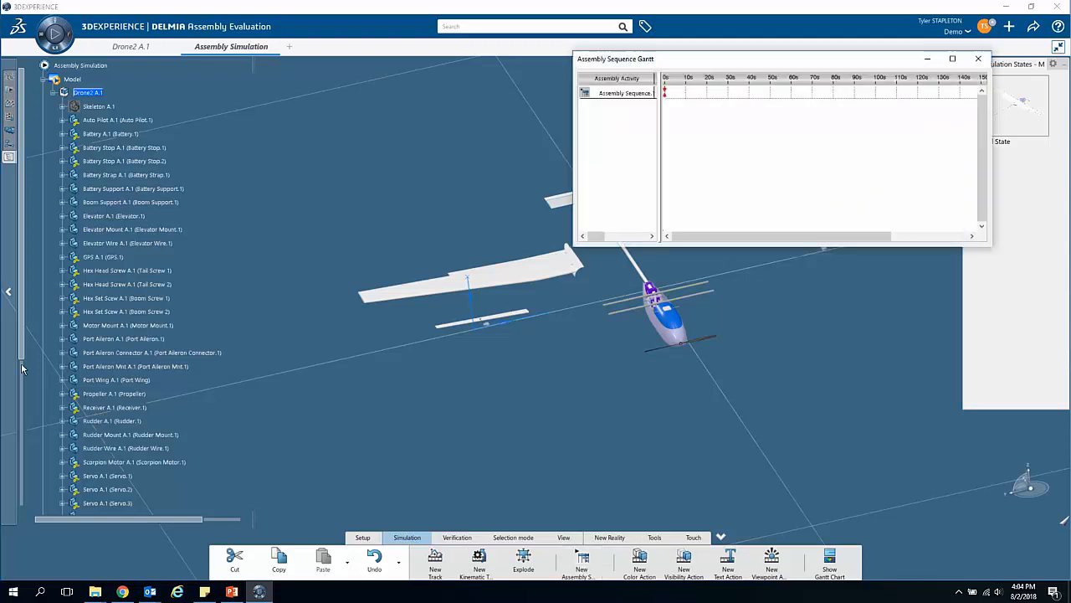
pyautogui.scroll(-8, 64, 379)
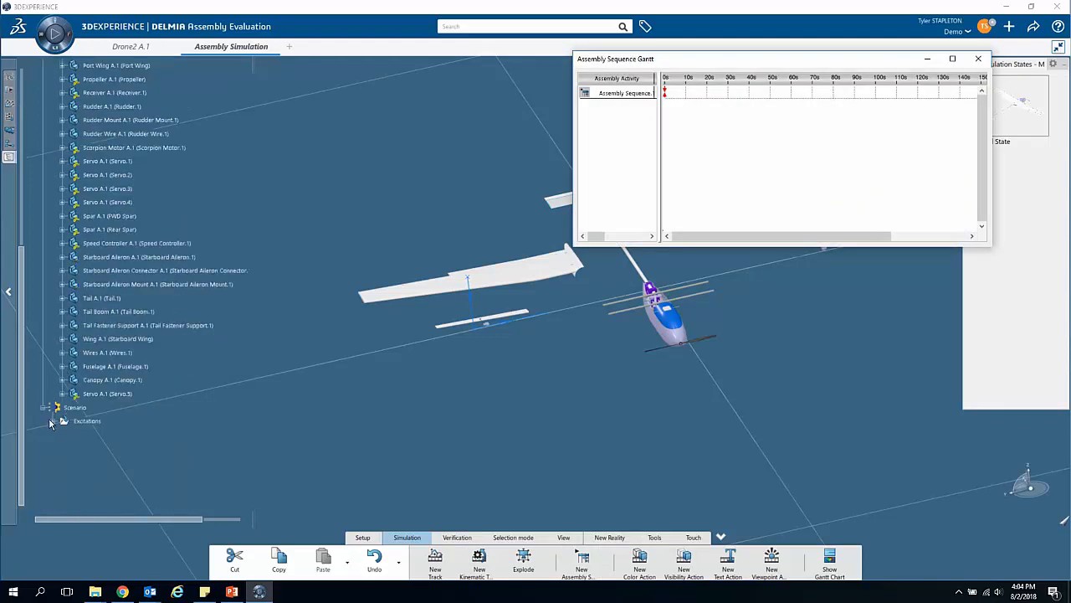
pyautogui.click(53, 421)
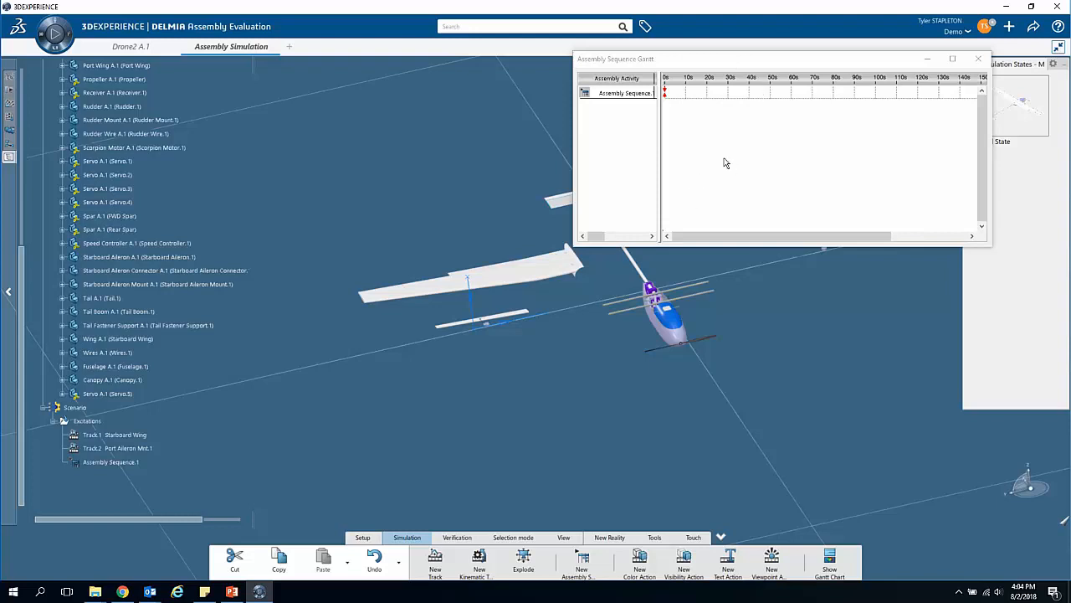
pyautogui.moveTo(760, 293); pyautogui.dragTo(720, 387, button='middle')
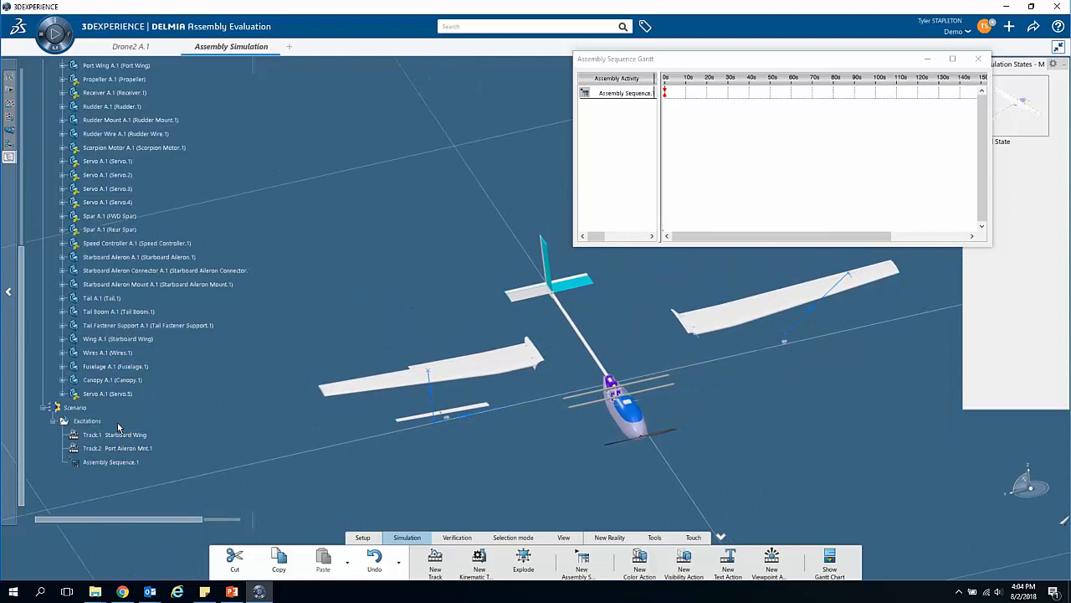
# Step: Add the Starboard Wing and Port Aileron Mnt.1 tracks to the assembly sequence as existing activities
pyautogui.rightClick(612, 94)
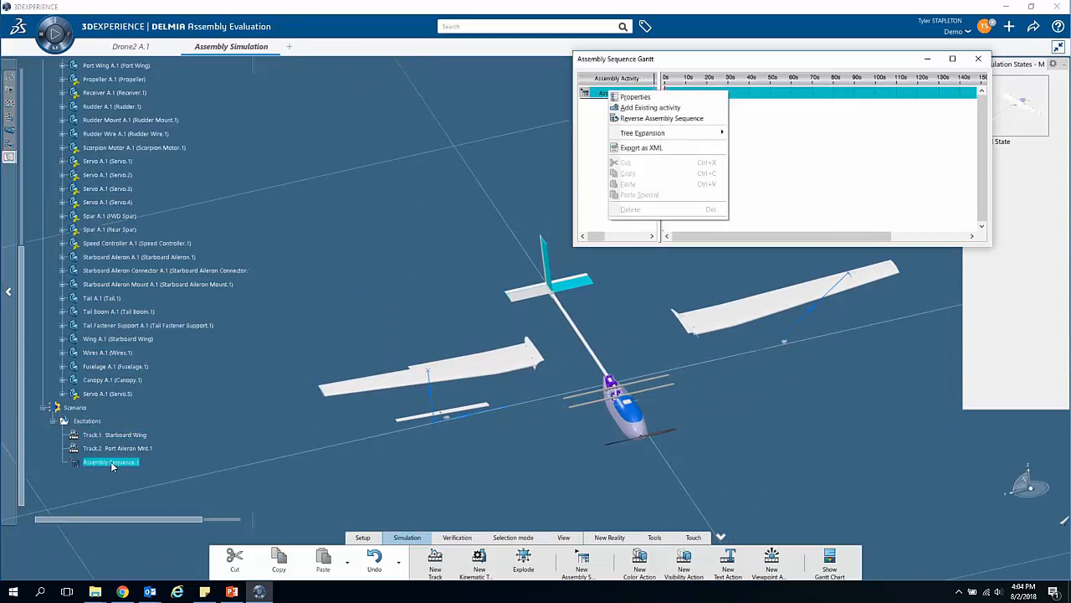
pyautogui.click(659, 107)
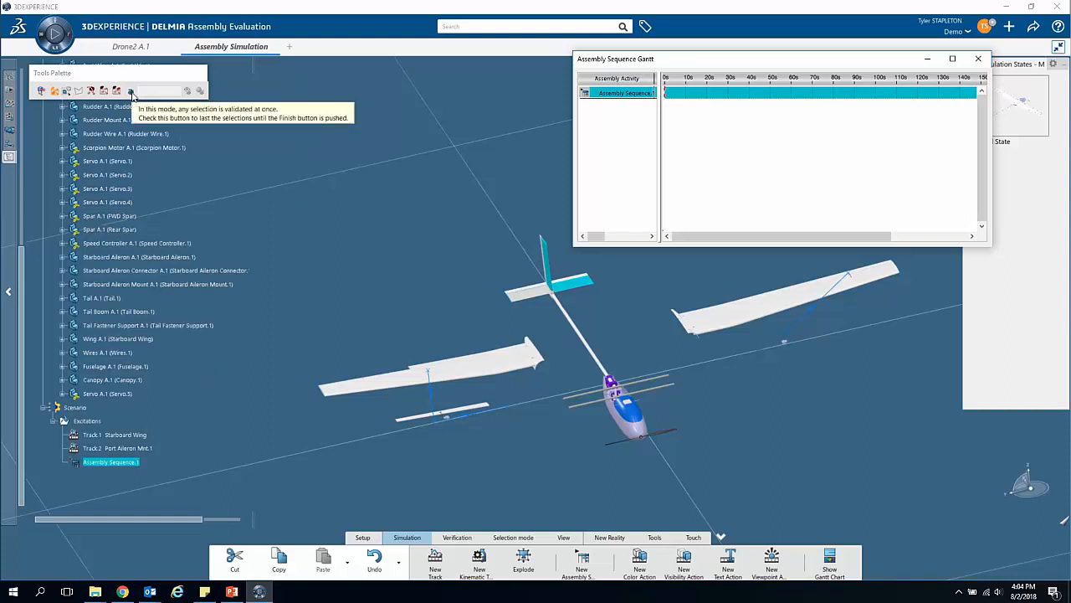
pyautogui.click(130, 92)
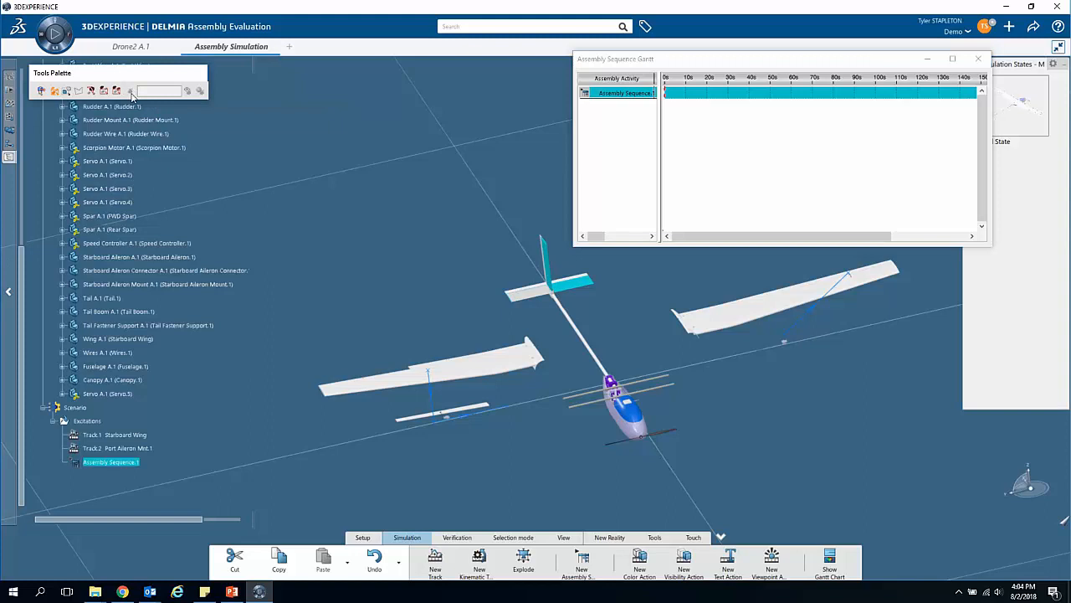
pyautogui.click(110, 436)
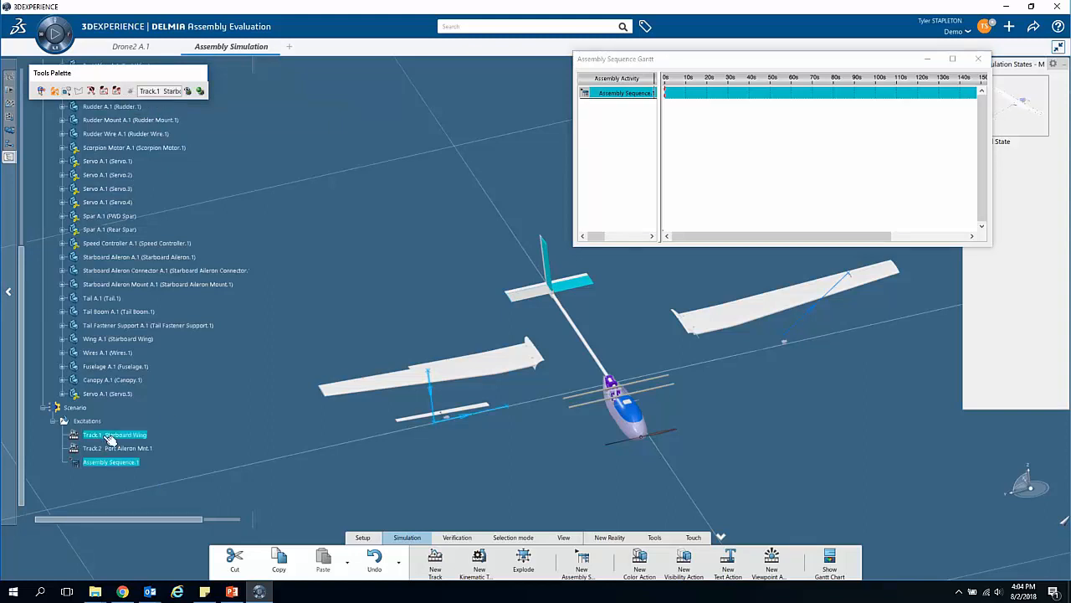
pyautogui.click(110, 449)
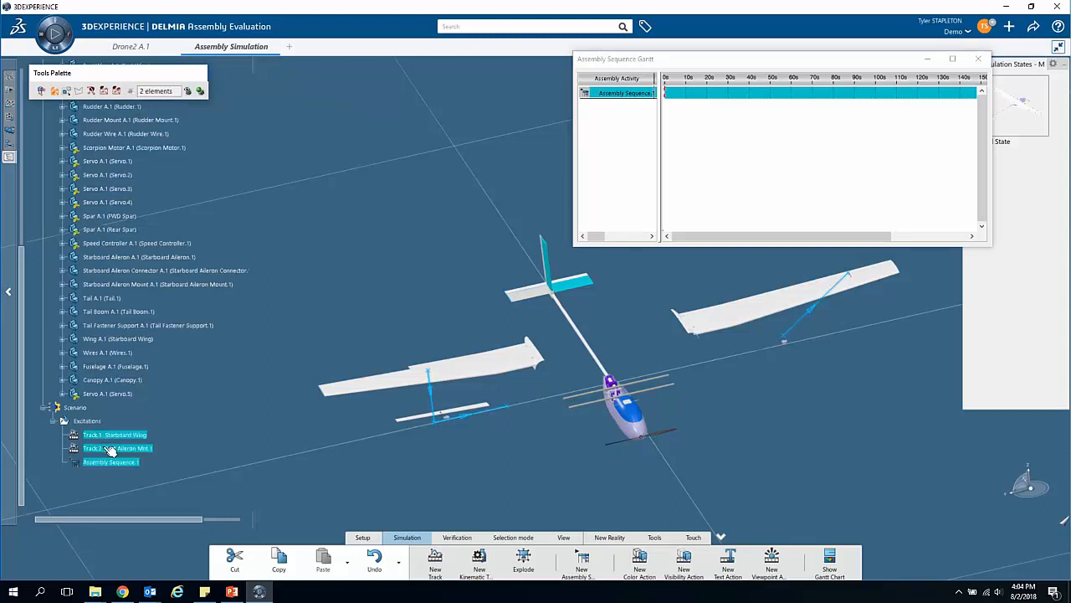
pyautogui.click(201, 93)
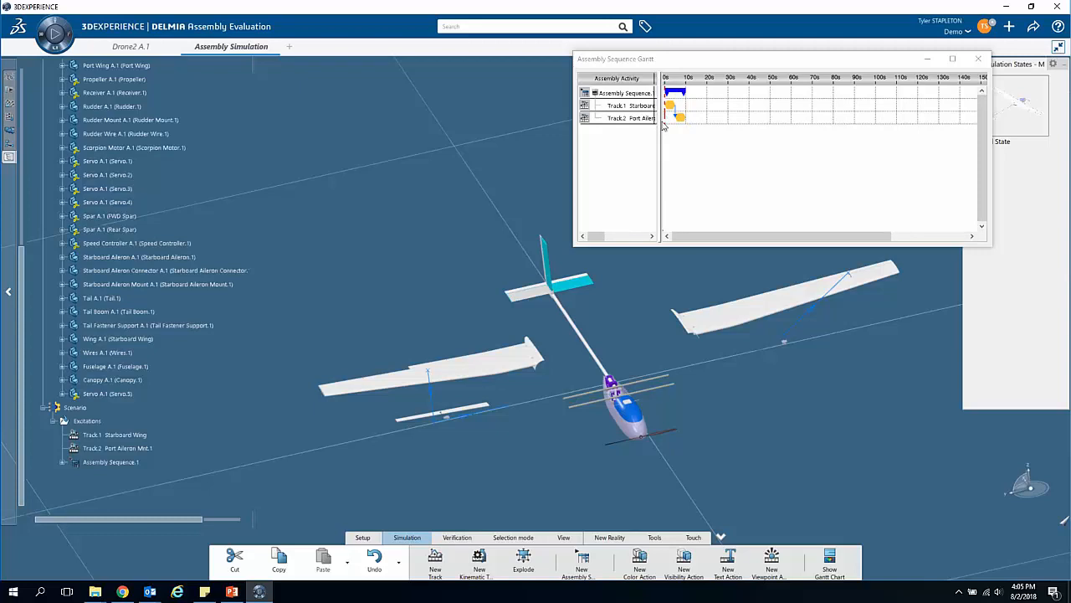
# Step: Play the assembly sequence forward to review the Starboard Wing and Port Aileron Mnt.1 tracks running one after the other
pyautogui.click(664, 118)
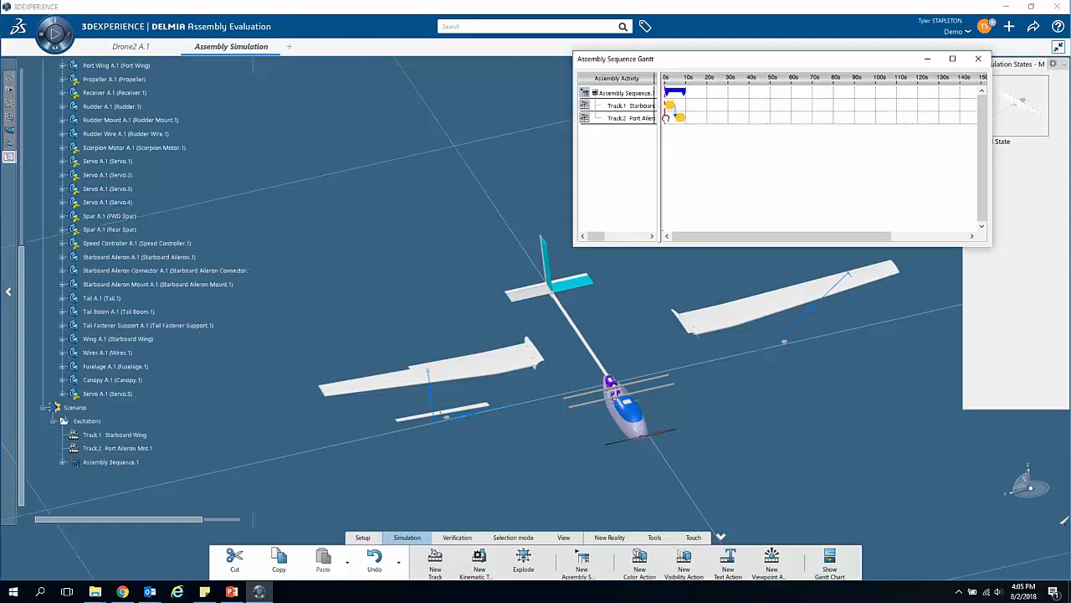
pyautogui.moveTo(669, 119)
pyautogui.mouseDown()
pyautogui.moveTo(689, 118)
pyautogui.moveTo(667, 129)
pyautogui.mouseUp()
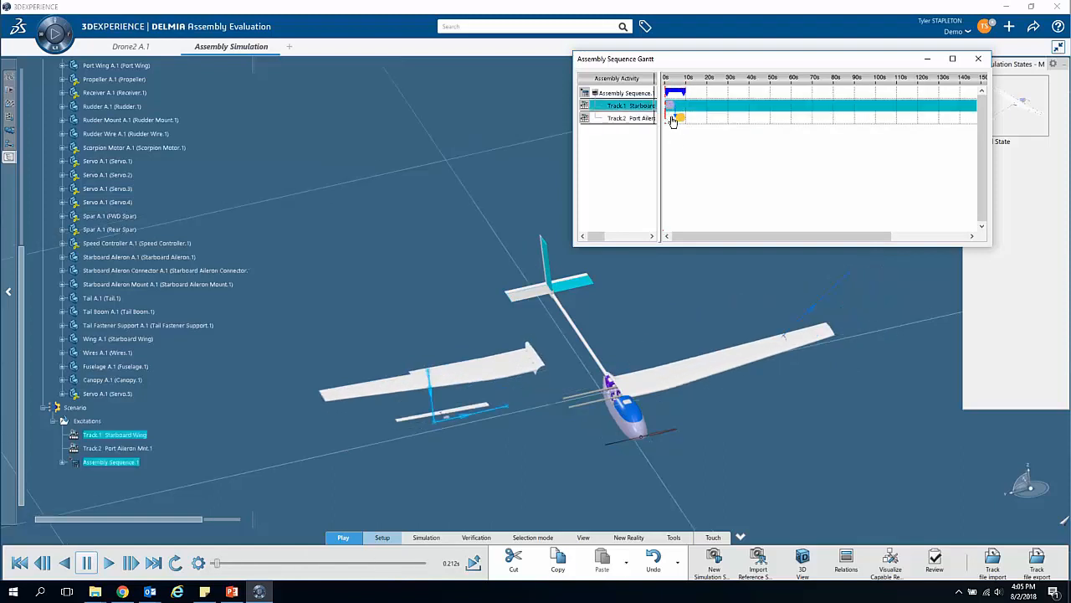
pyautogui.click(107, 564)
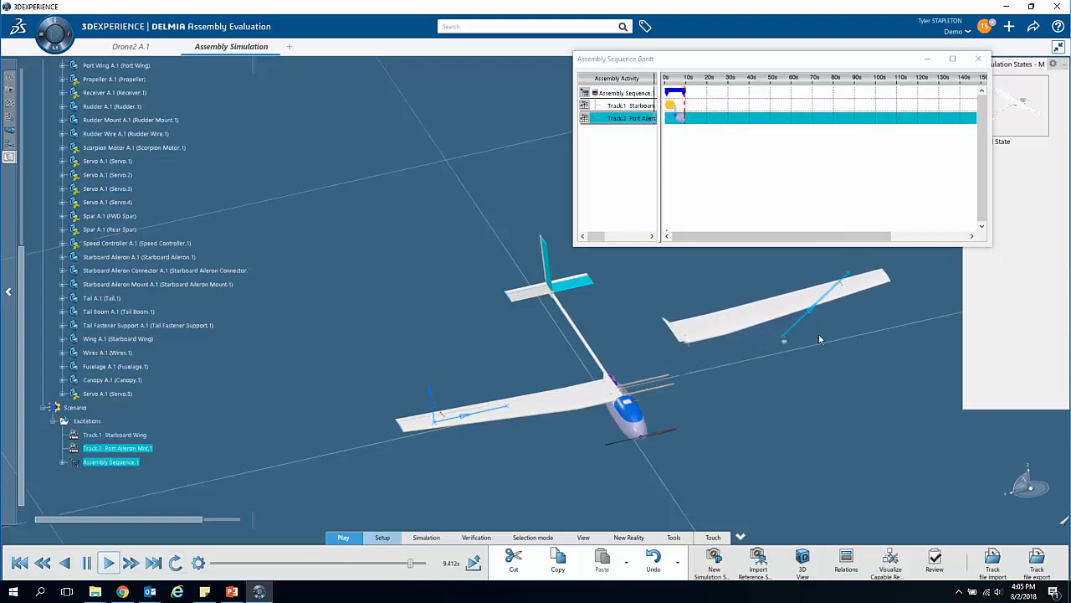
# Step: Shorten the durations of the Starboard Wing and Port Aileron Mnt.1 activities in the assembly sequence's Gantt chart
pyautogui.click(669, 106)
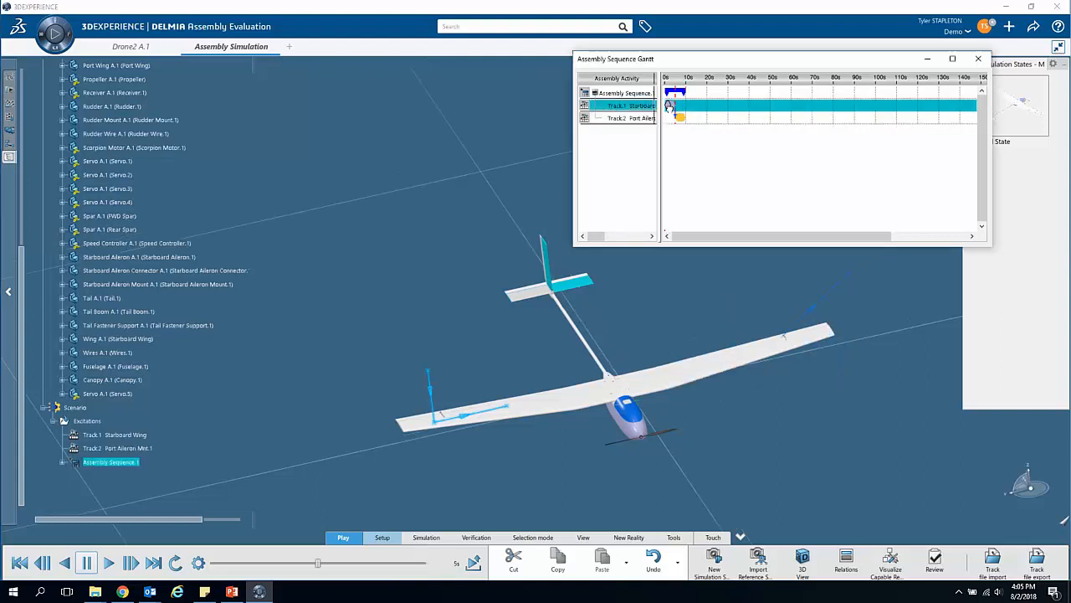
pyautogui.moveTo(669, 106); pyautogui.dragTo(671, 109)
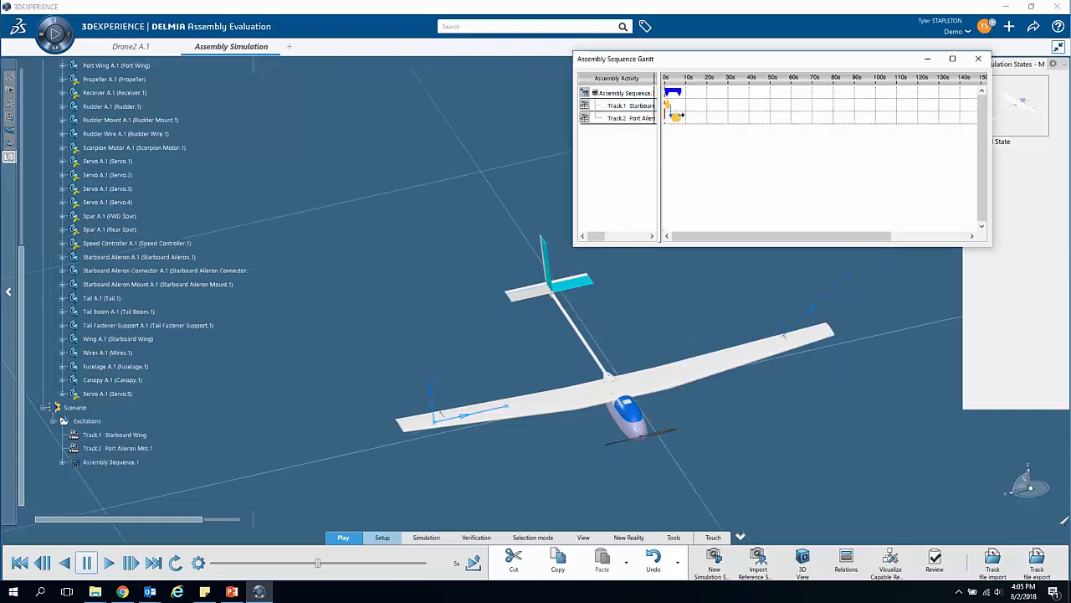
pyautogui.click(678, 119)
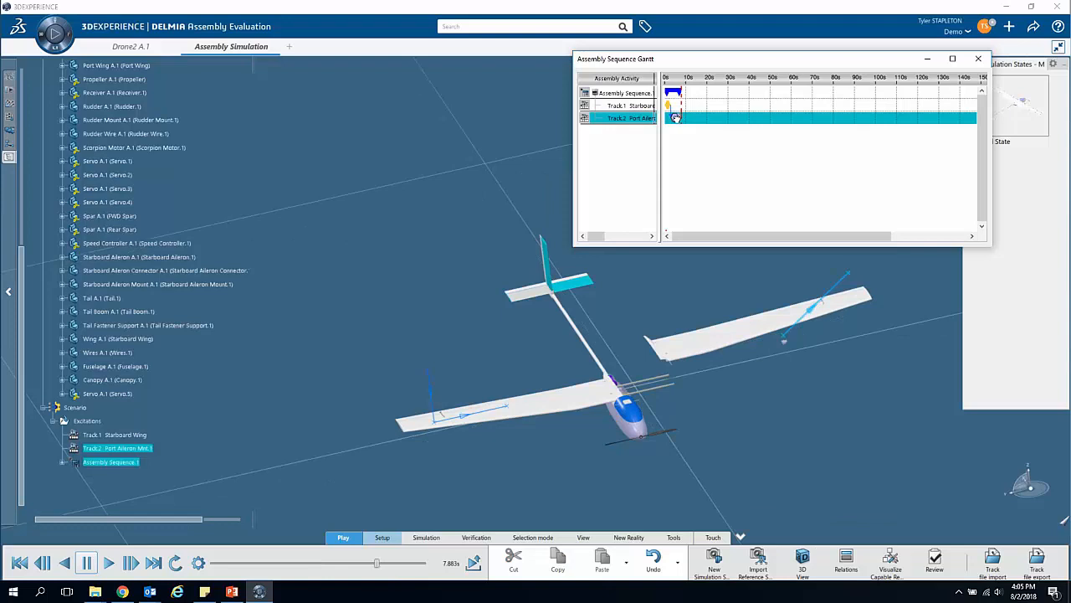
pyautogui.moveTo(676, 119); pyautogui.dragTo(676, 120)
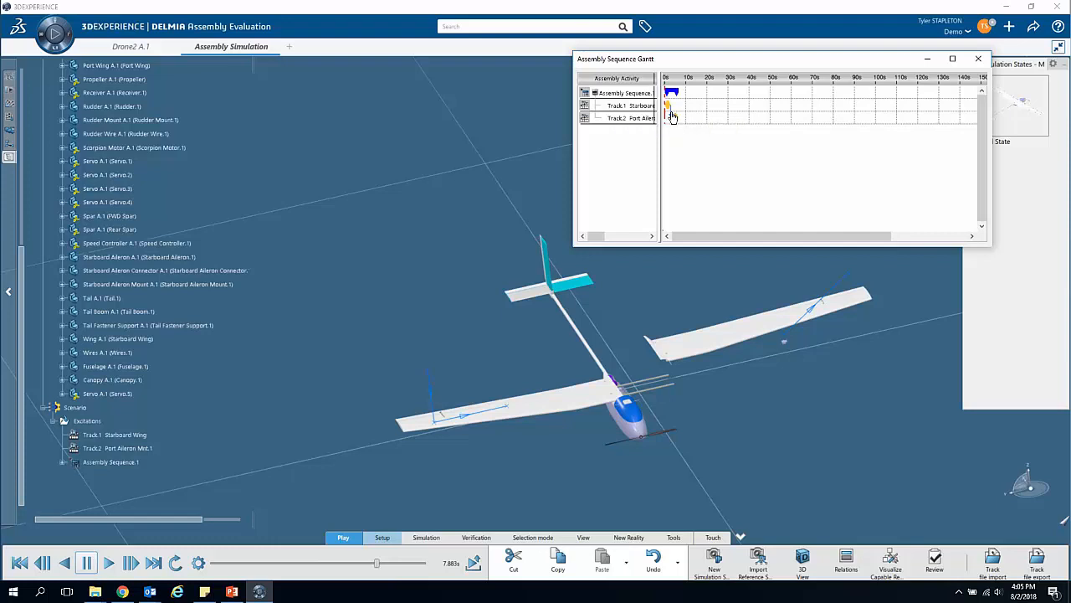
# Step: Delete the constraint linking the two track activities, shorten the Port Aileron Mnt.1 activity to match the Starboard Wing's, and close the Gantt chart
pyautogui.rightClick(672, 117)
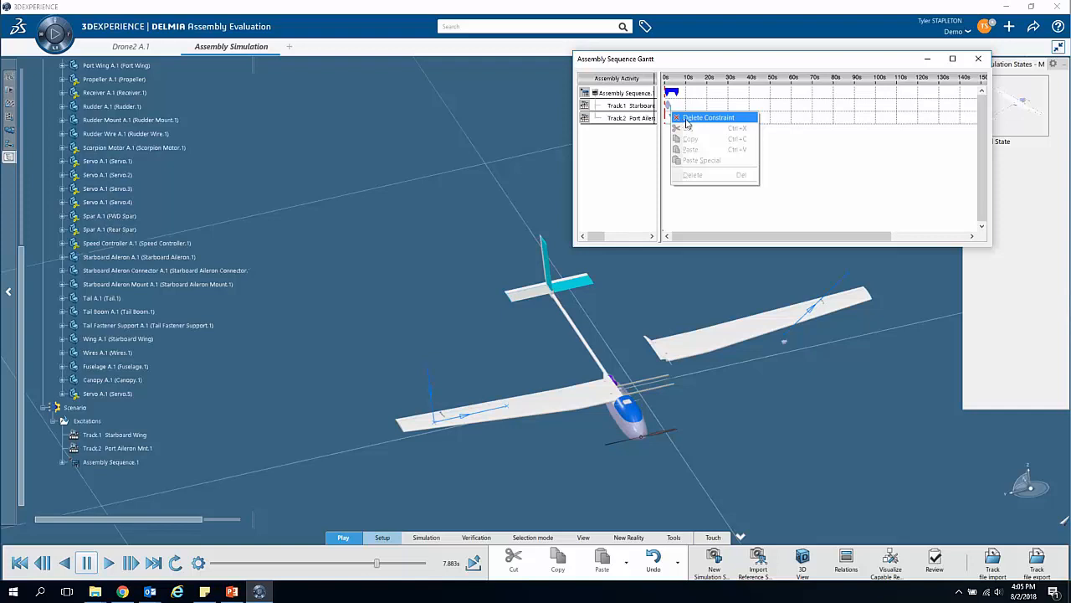
pyautogui.click(690, 118)
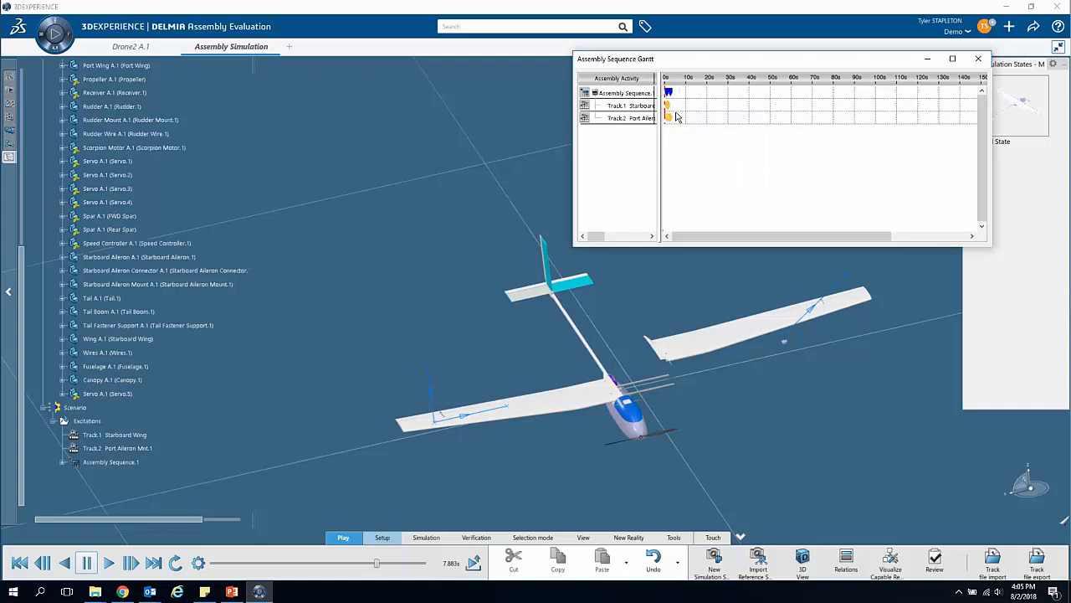
pyautogui.moveTo(672, 116); pyautogui.dragTo(669, 117)
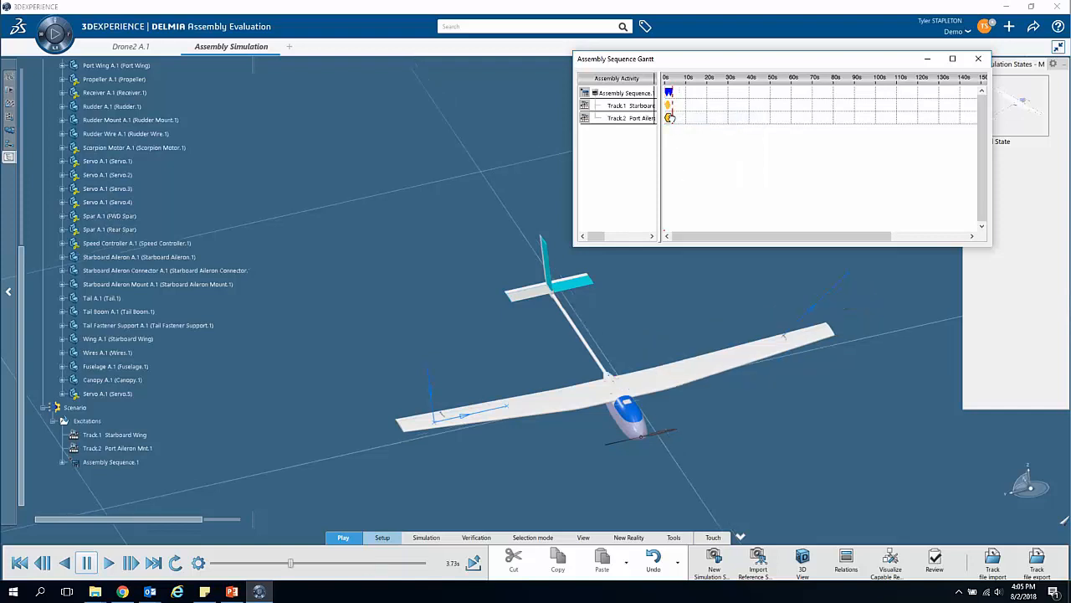
pyautogui.click(642, 107)
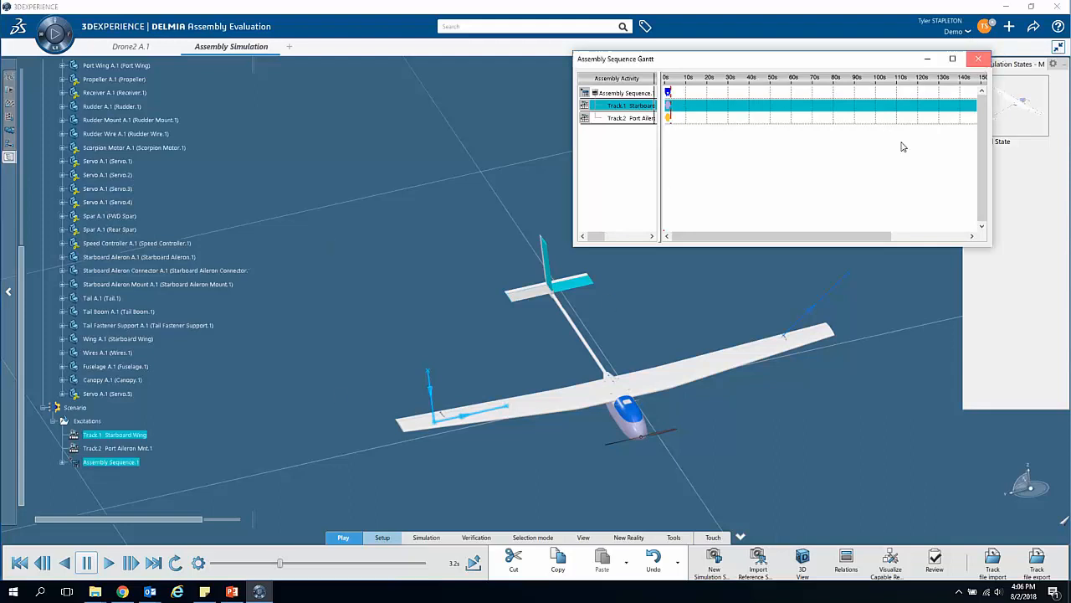
pyautogui.click(977, 59)
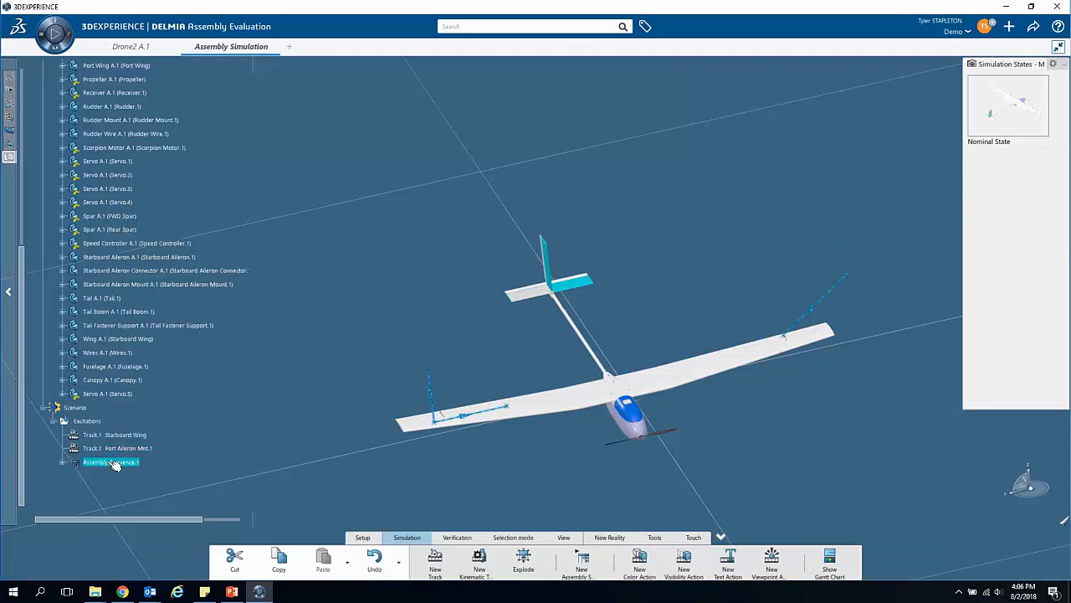
# Step: Reopen the assembly sequence, play both wing motions forward and back to the start, and close its Gantt chart
pyautogui.doubleClick(113, 462)
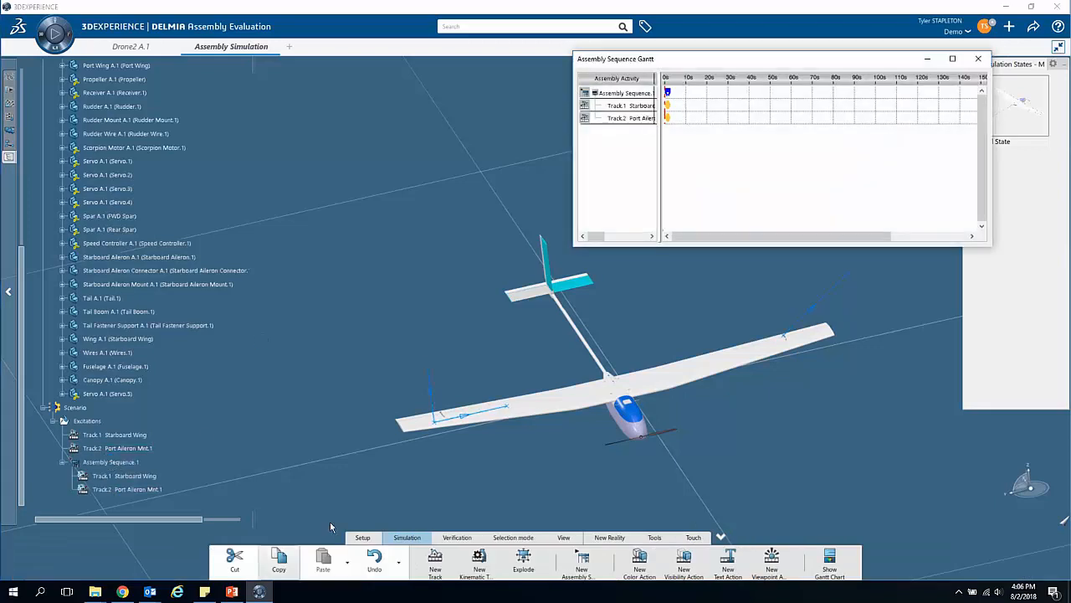
pyautogui.keyDown('ctrl'); pyautogui.click(649, 121); pyautogui.keyUp('ctrl')
pyautogui.click(107, 566)
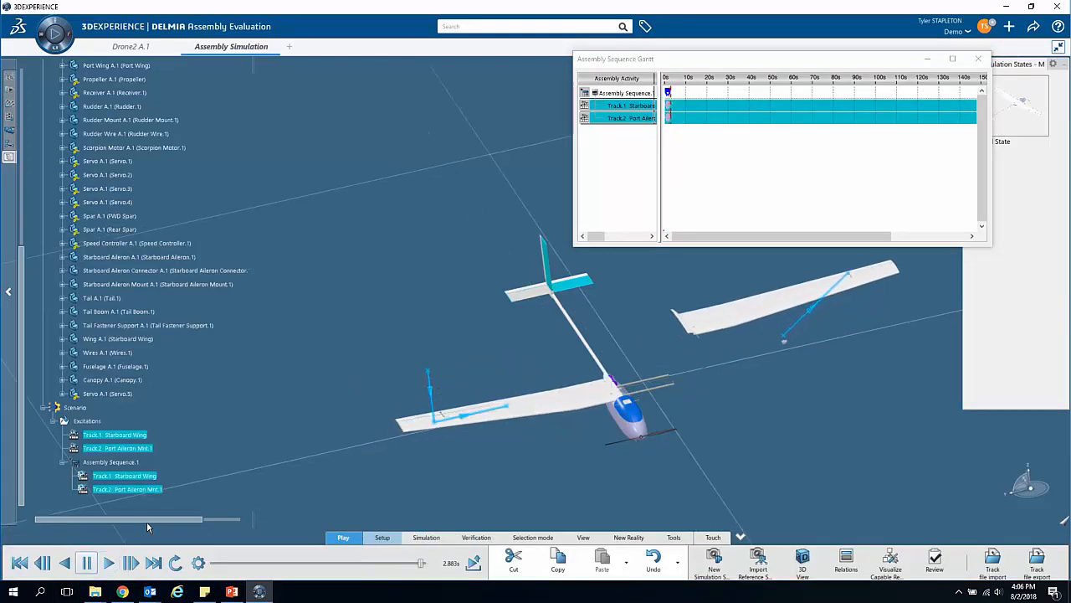
pyautogui.click(72, 569)
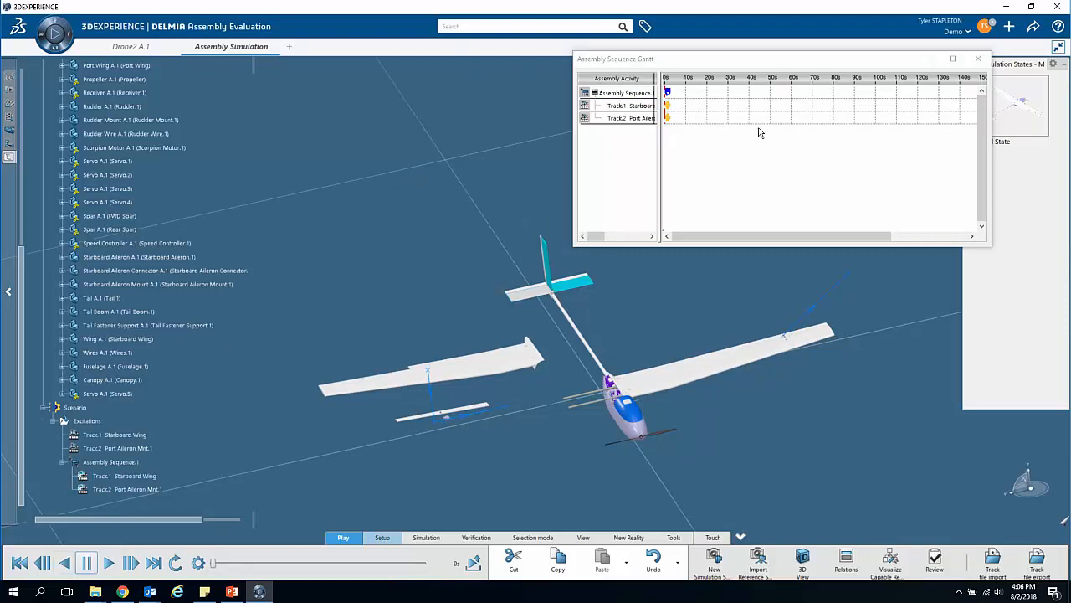
pyautogui.click(978, 60)
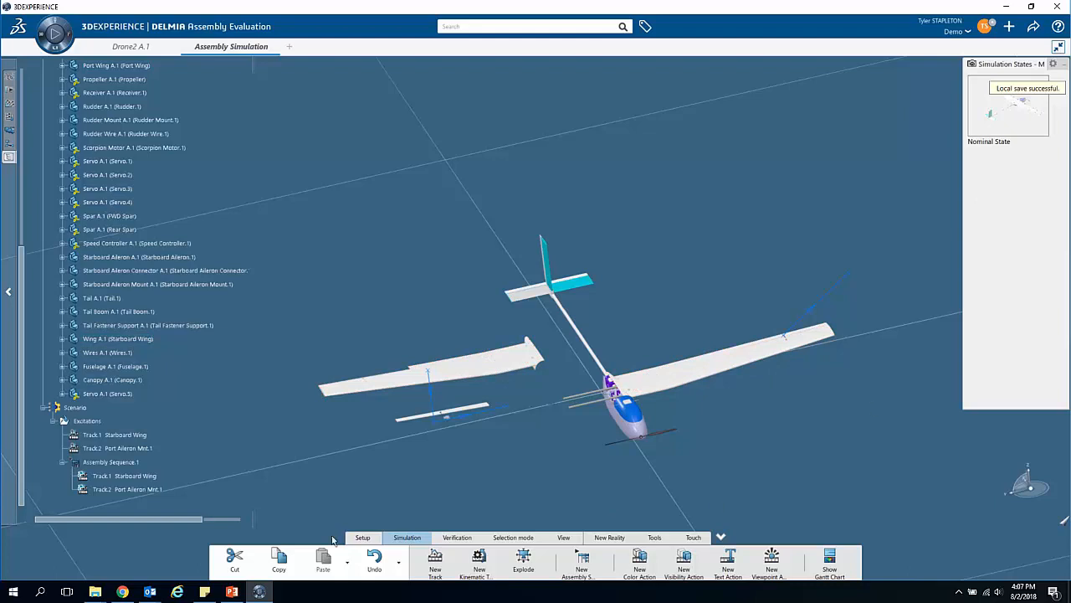
# Step: Create a new simulation state named "Wing off" from the current part positions
pyautogui.click(367, 538)
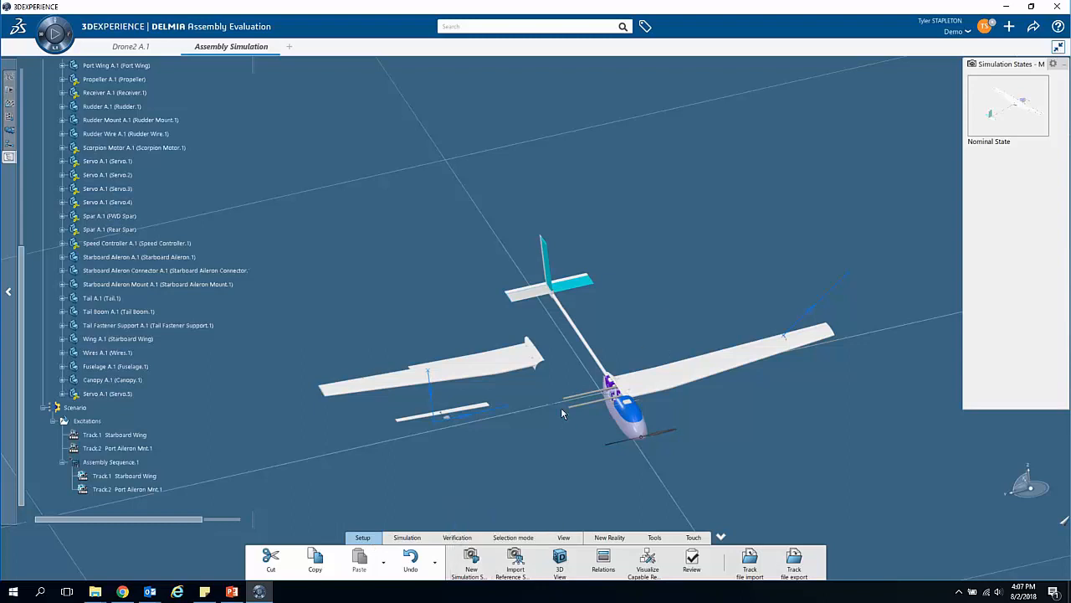
pyautogui.click(472, 566)
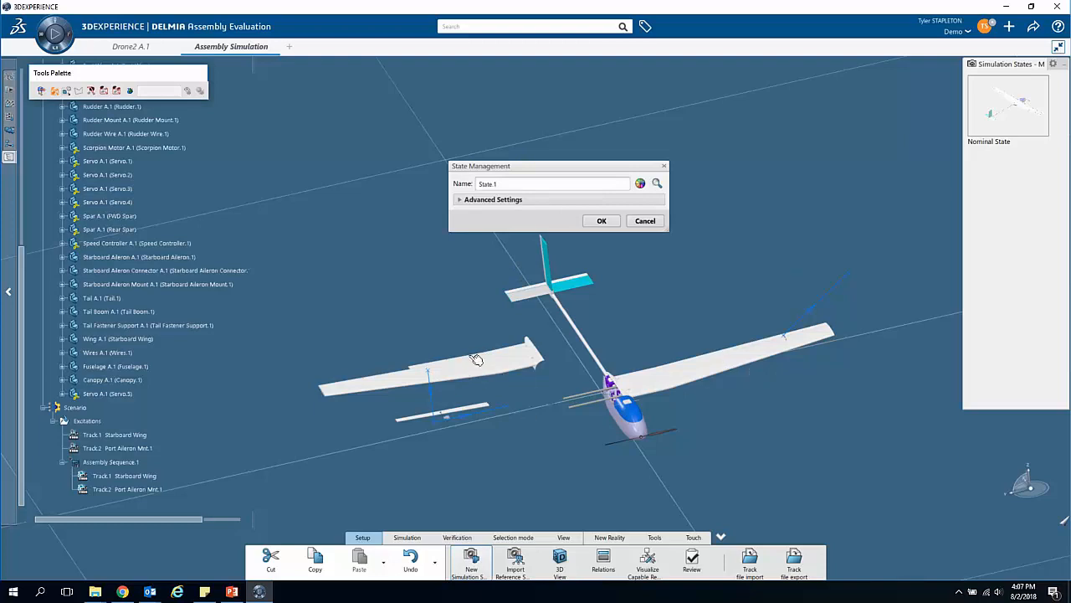
pyautogui.doubleClick(489, 183)
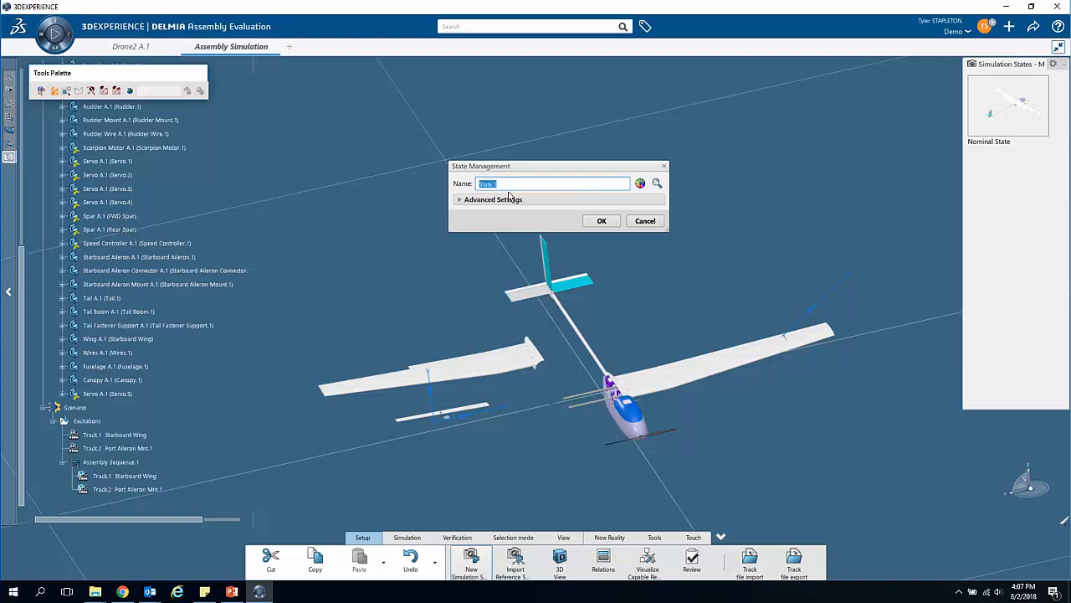
pyautogui.write('Wing off')
pyautogui.press('Return')
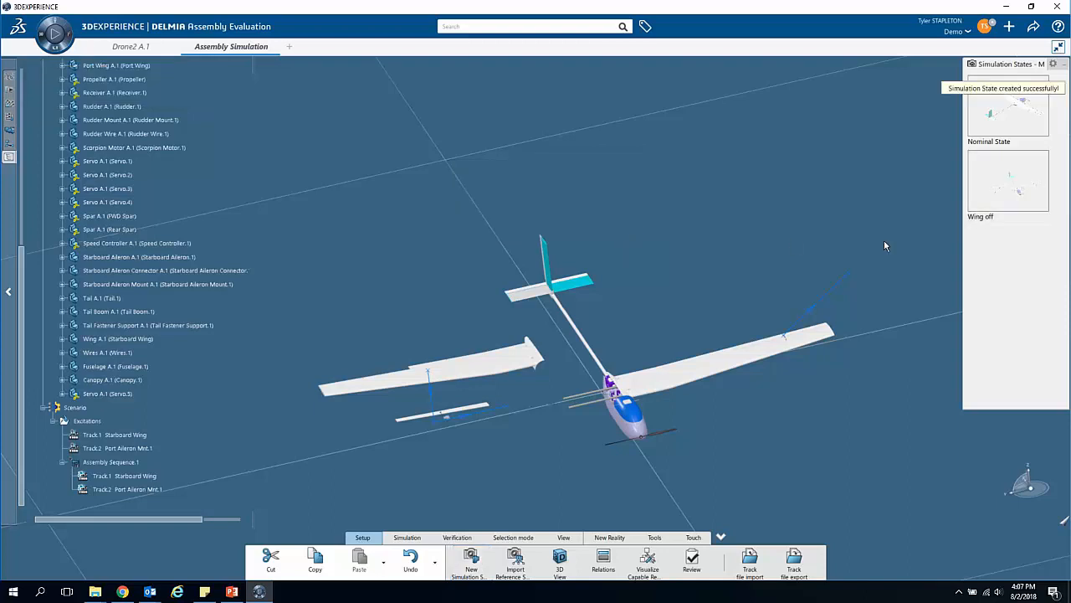
# Step: Switch between the Nominal State and the Wing off state, and leave the drone in its Nominal State
pyautogui.moveTo(701, 333); pyautogui.dragTo(708, 357, button='middle')
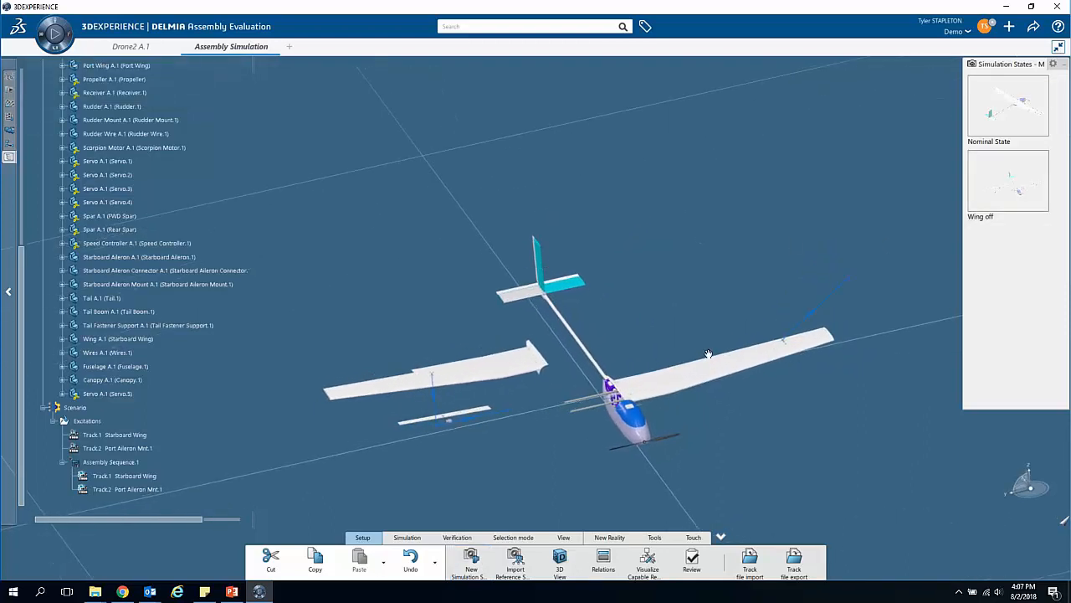
pyautogui.moveTo(540, 413); pyautogui.dragTo(540, 395, button='middle')
pyautogui.click(1025, 133)
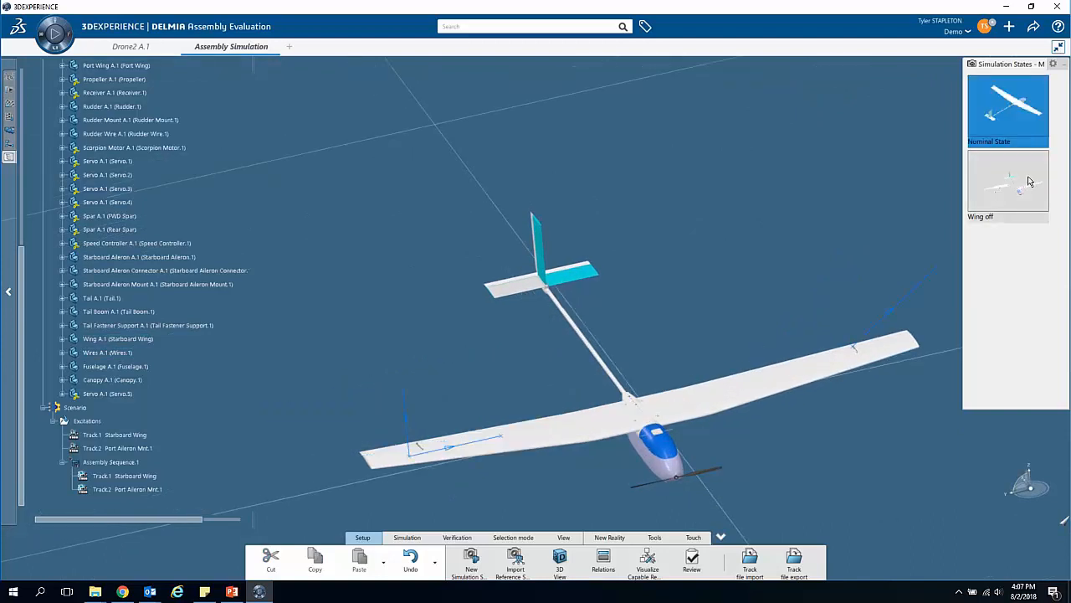
pyautogui.click(1030, 182)
pyautogui.click(1025, 130)
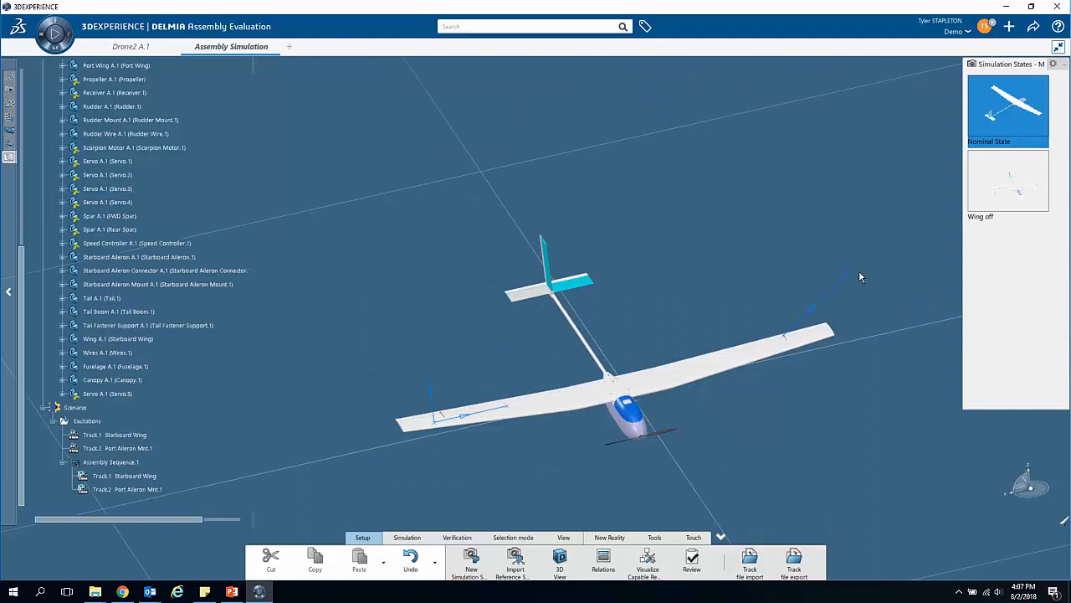
# Step: Create a track for Tail Screw 2, move the screw about 69 mm down out of the tail, record the point and validate
pyautogui.scroll(10, 513, 496)
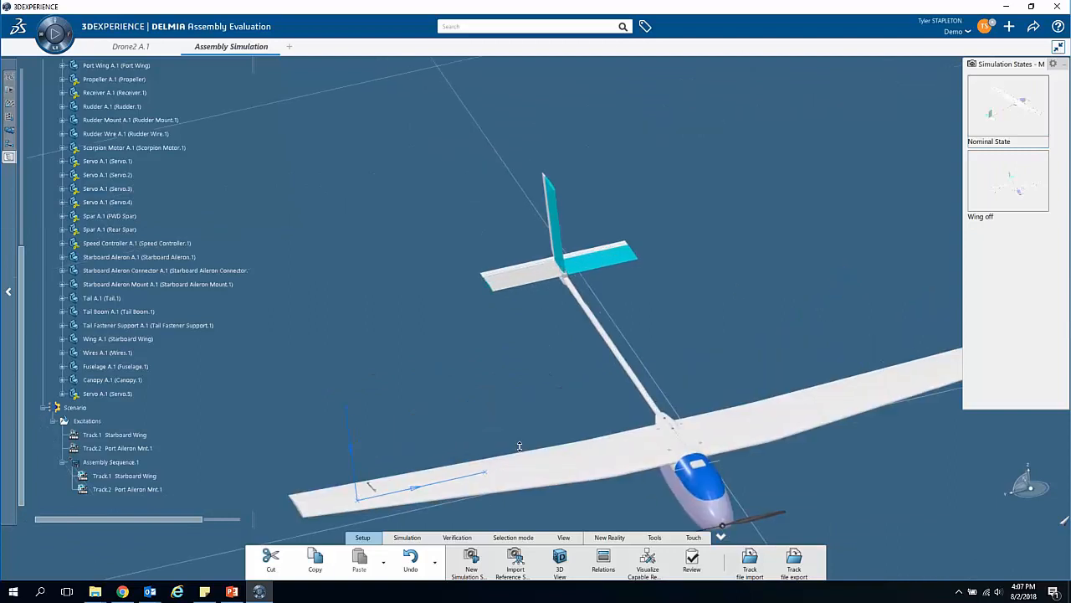
pyautogui.moveTo(519, 371); pyautogui.dragTo(710, 371, button='middle')
pyautogui.moveTo(730, 438); pyautogui.dragTo(687, 405, button='middle')
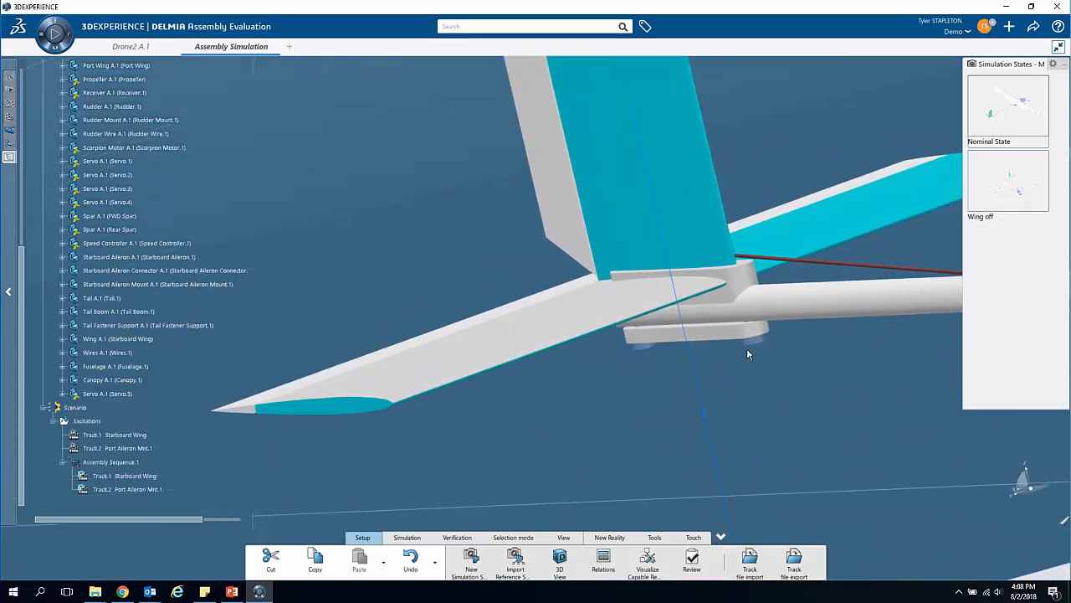
pyautogui.click(409, 538)
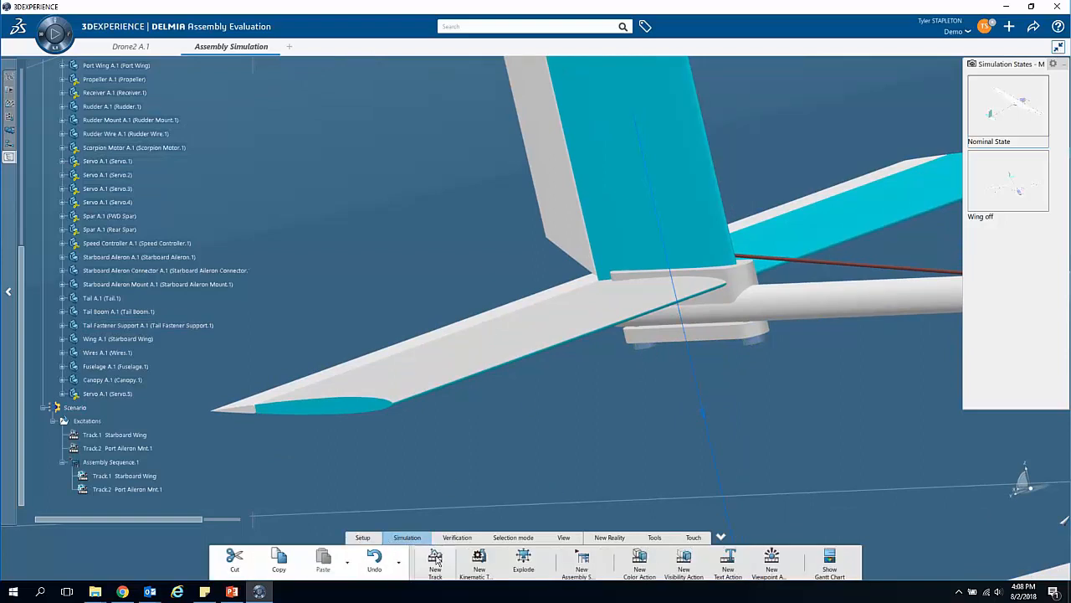
pyautogui.click(653, 350)
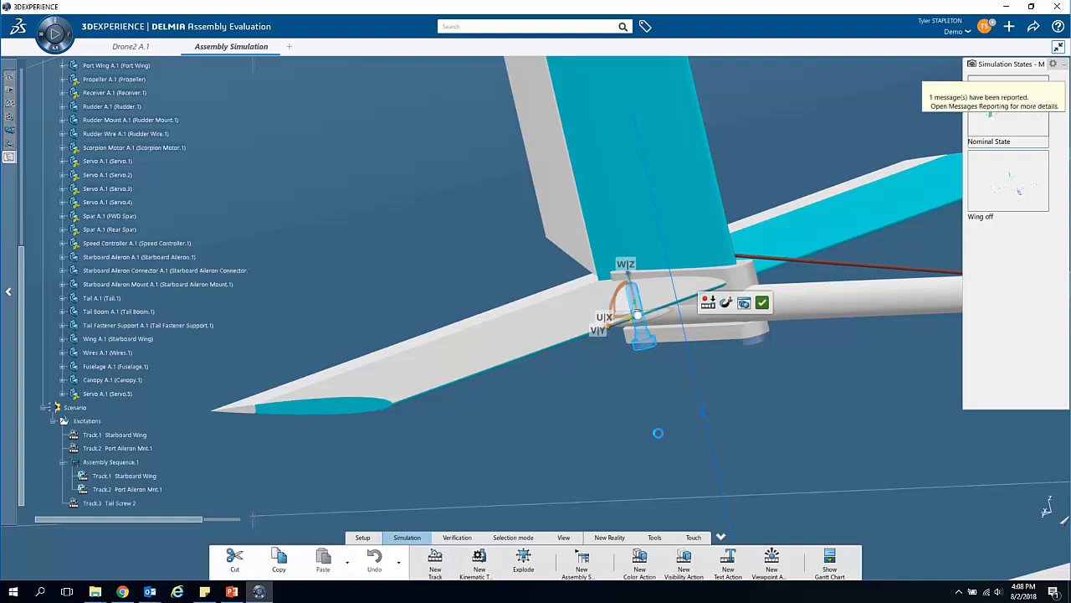
pyautogui.moveTo(657, 433); pyautogui.dragTo(666, 430)
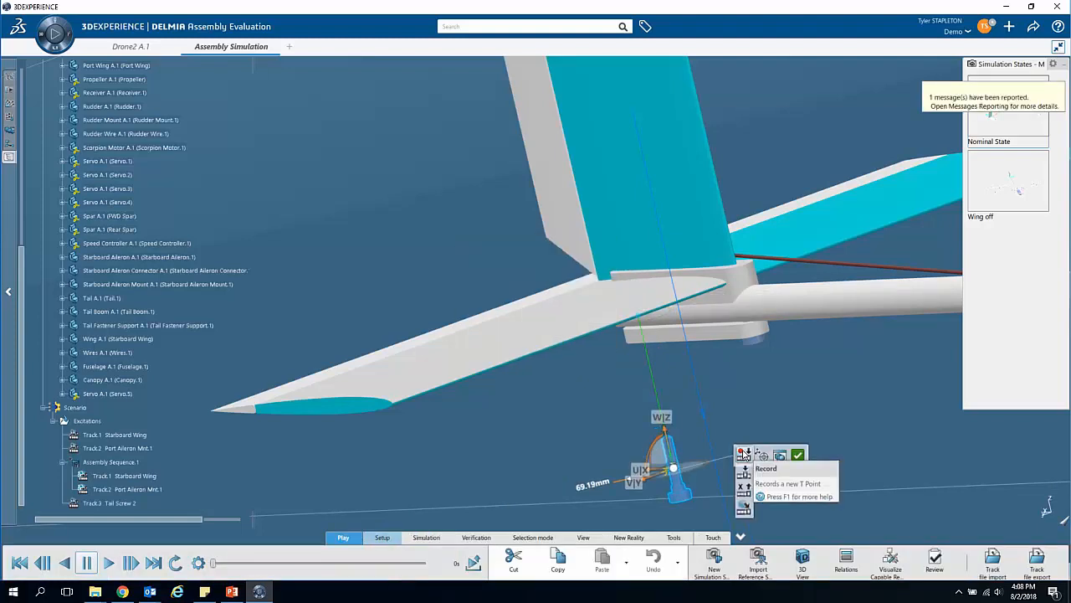
pyautogui.click(743, 454)
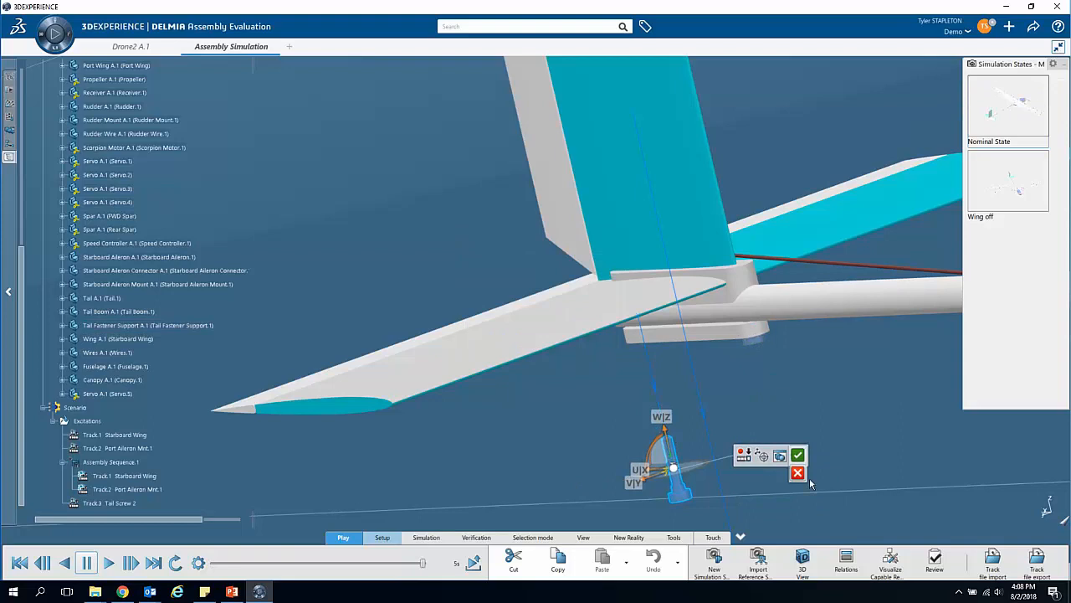
pyautogui.click(801, 458)
# Step: Create a track for the other tail screw, moving it about 70 mm down out of the tail, and validate it
pyautogui.click(750, 339)
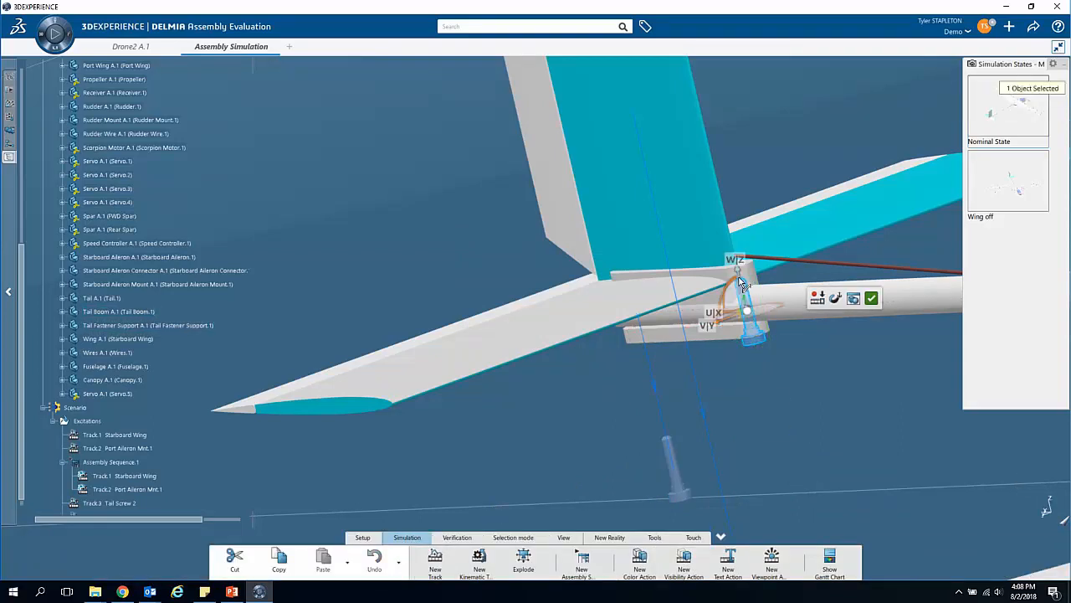
pyautogui.moveTo(741, 283); pyautogui.dragTo(773, 423)
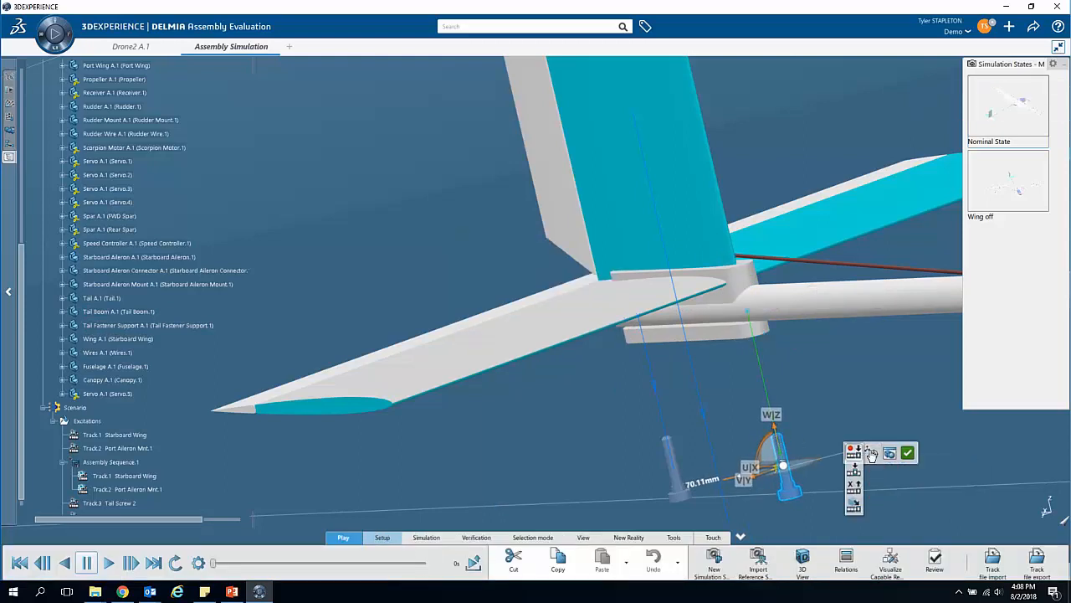
pyautogui.click(907, 453)
# Step: Create a track for the Tail Fastener Support, move it about 27 mm down from the tail, record the point and validate
pyautogui.click(700, 340)
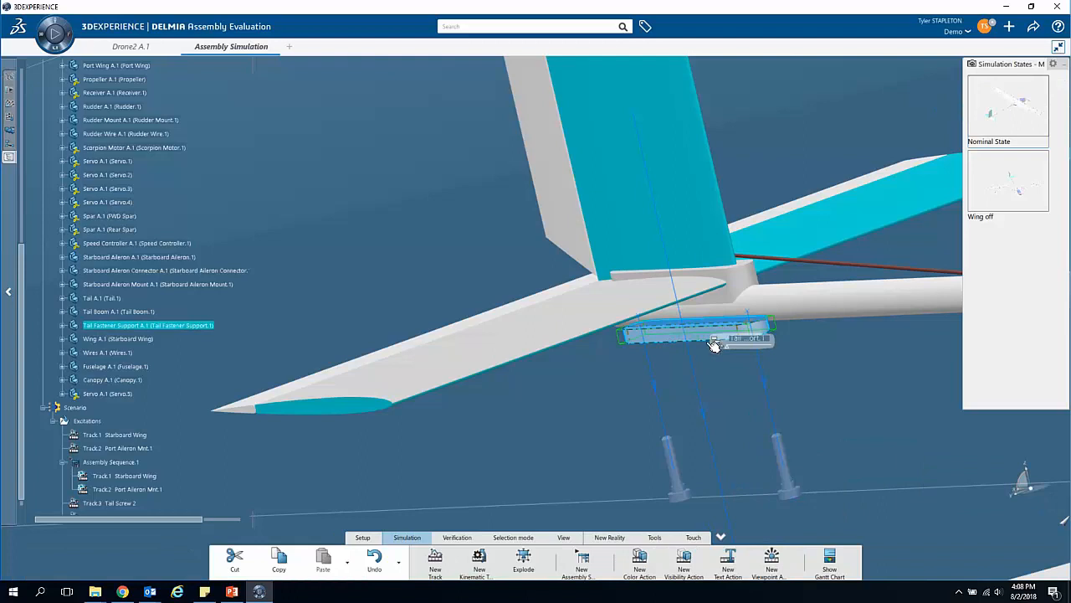
pyautogui.click(450, 555)
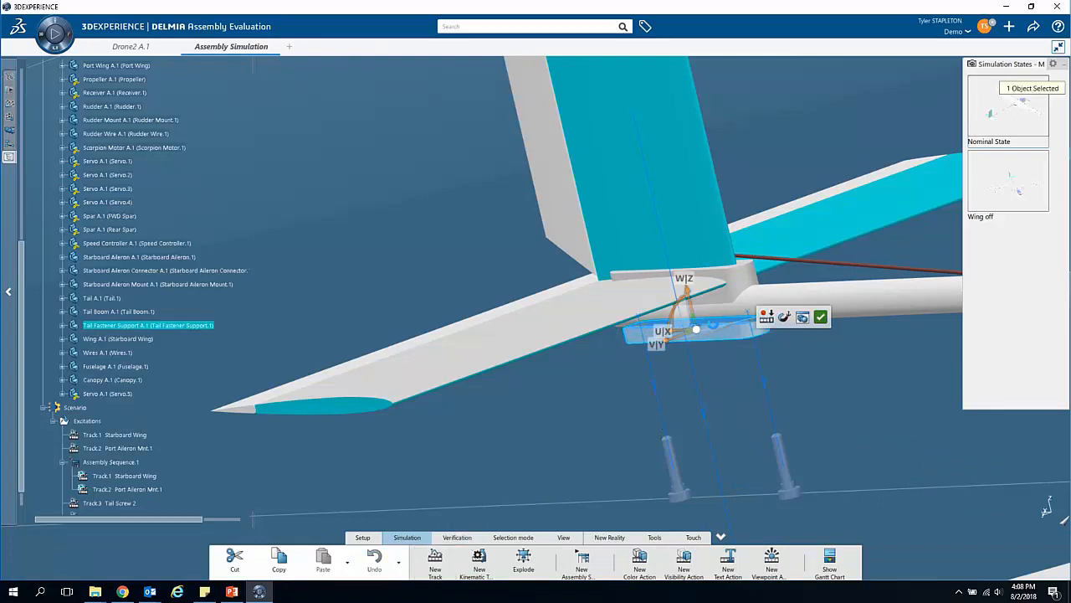
pyautogui.moveTo(700, 311); pyautogui.dragTo(709, 375)
pyautogui.click(784, 378)
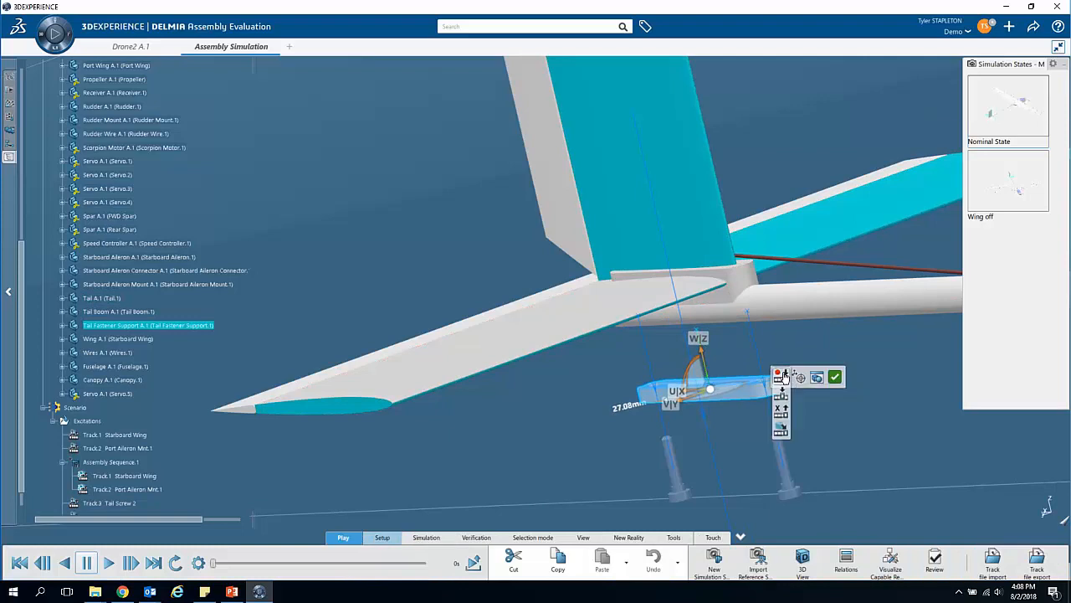
pyautogui.click(834, 381)
# Step: Create one track for the rudder mount, elevator mount, rudder, elevator and tail, move them about 188 mm rearward, record the point and validate
pyautogui.moveTo(604, 369); pyautogui.dragTo(730, 222, button='middle')
pyautogui.scroll(5, 485, 428)
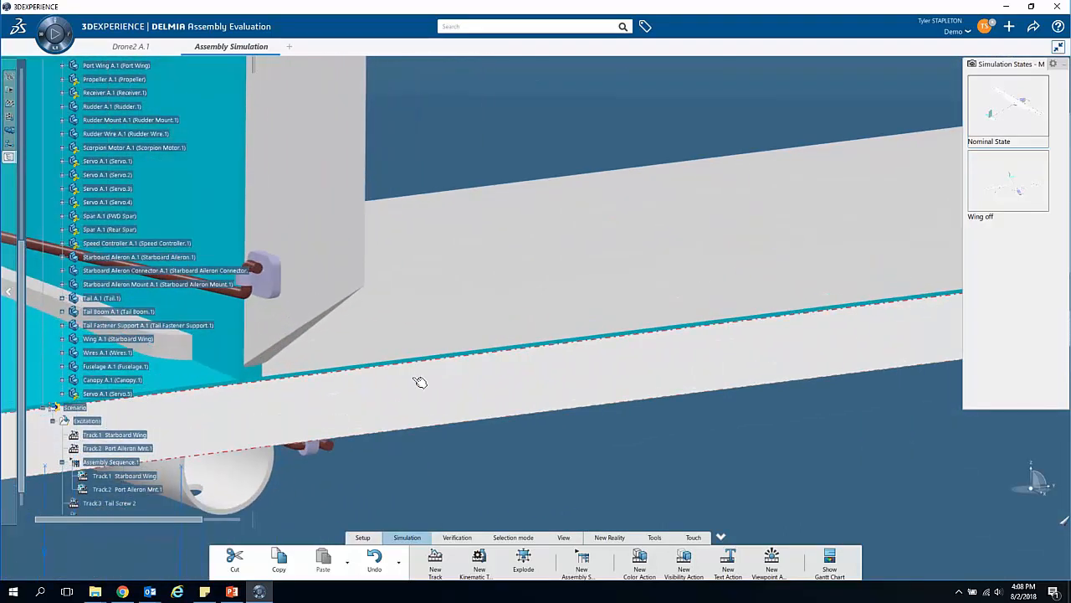
pyautogui.scroll(-4, 445, 456)
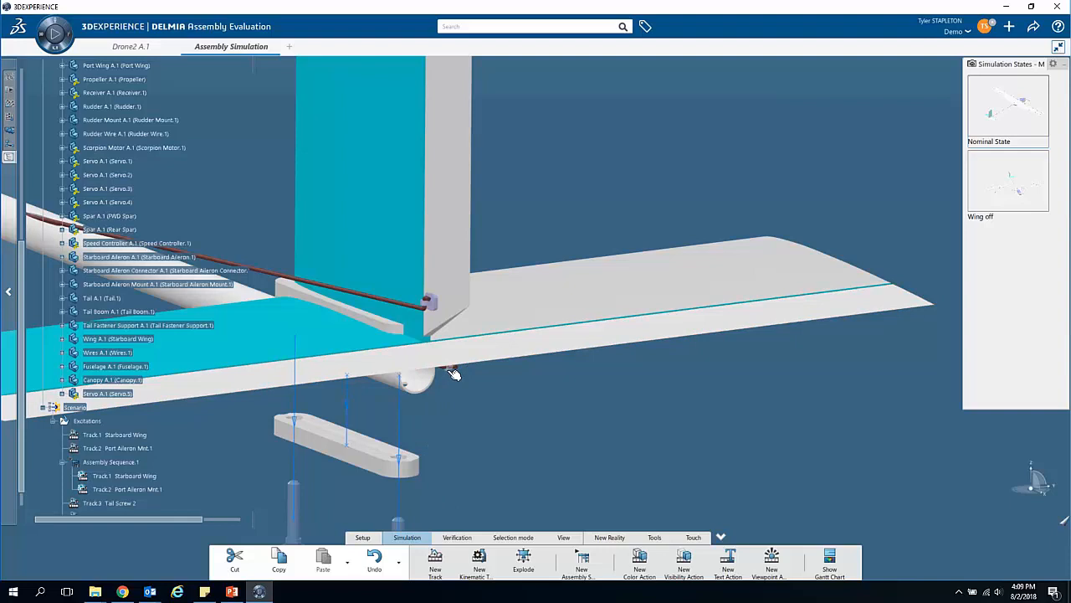
pyautogui.click(439, 308)
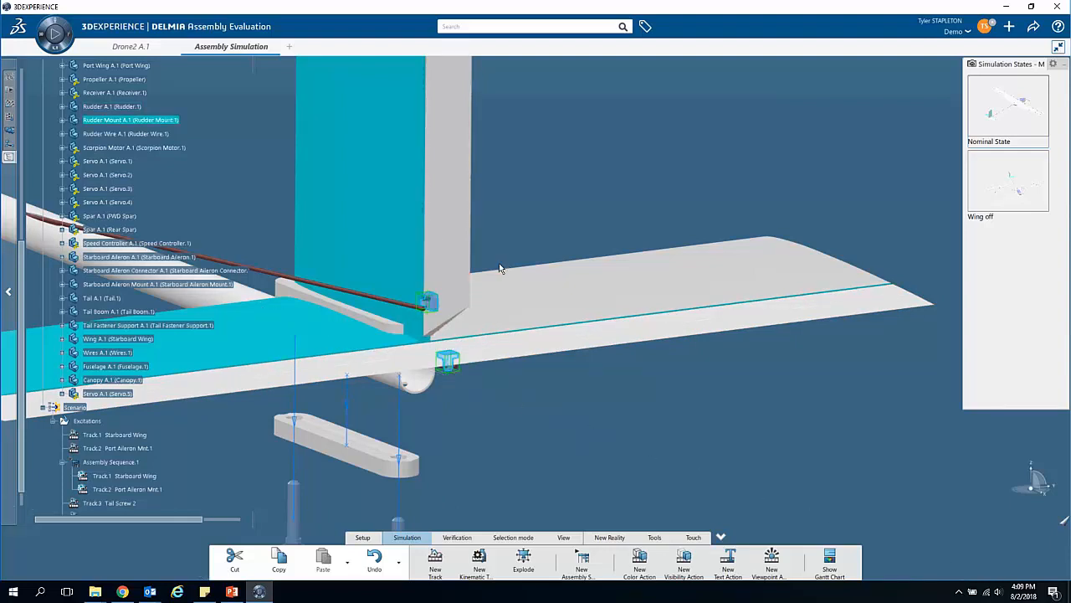
pyautogui.keyDown('ctrl'); pyautogui.click(464, 281); pyautogui.keyUp('ctrl')
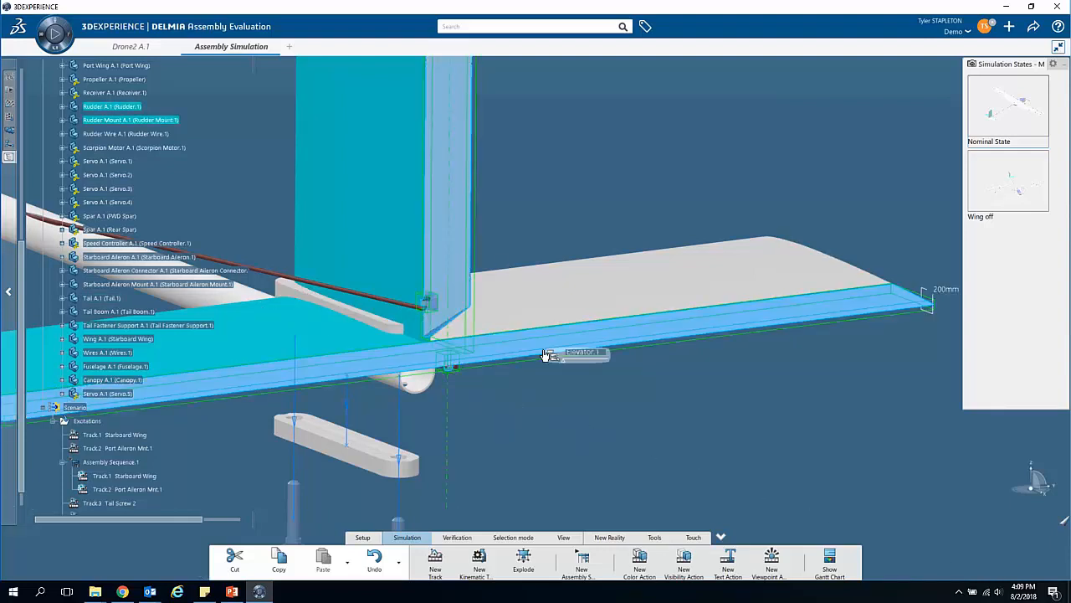
pyautogui.keyDown('ctrl'); pyautogui.click(562, 308); pyautogui.keyUp('ctrl')
pyautogui.moveTo(532, 439); pyautogui.dragTo(541, 471, button='middle')
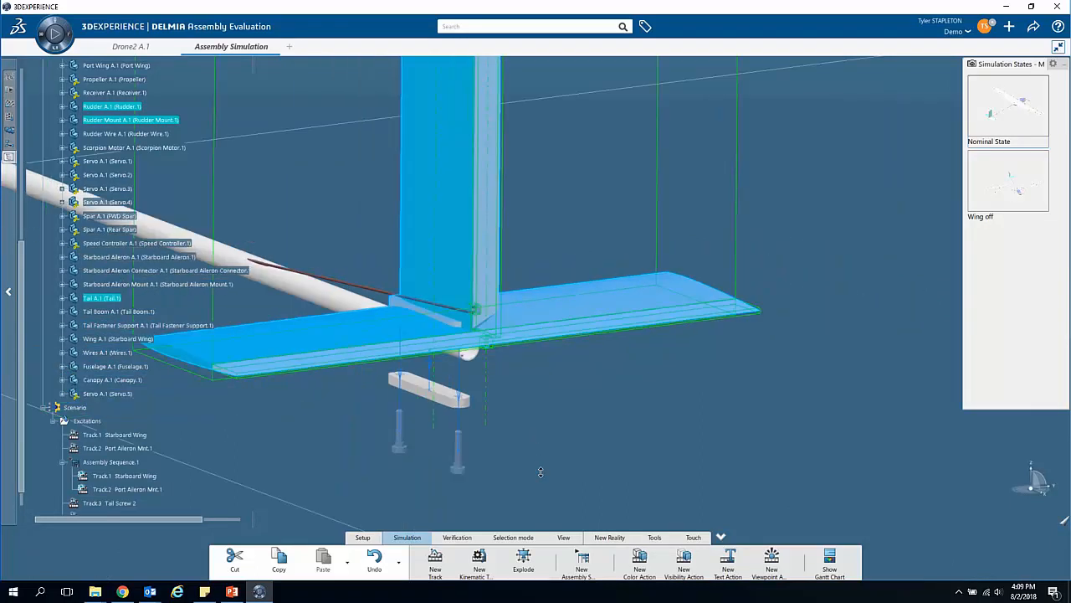
pyautogui.click(435, 561)
pyautogui.moveTo(504, 352); pyautogui.dragTo(561, 450)
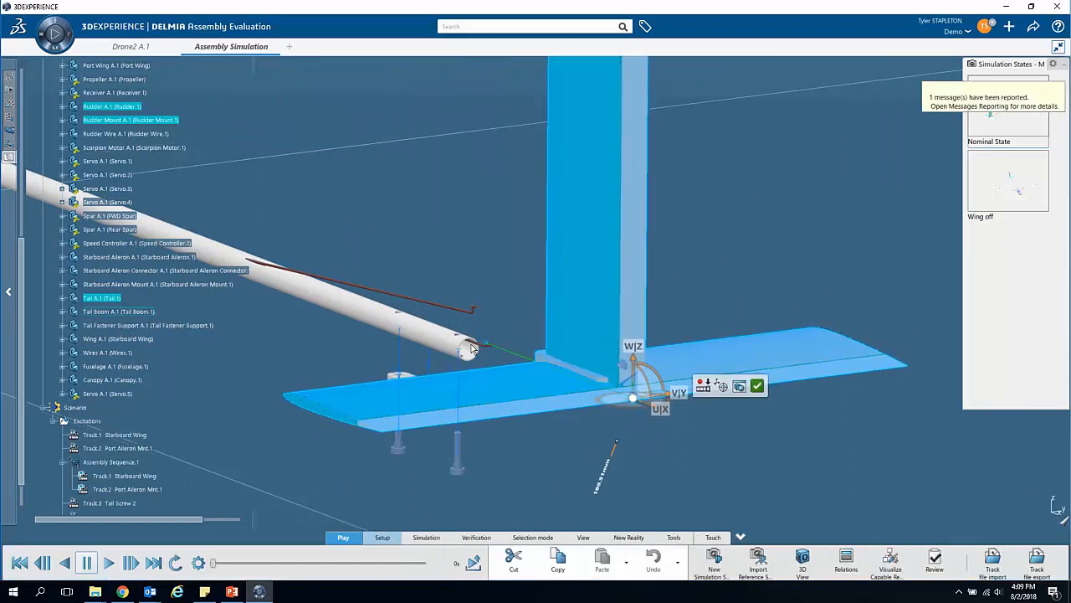
pyautogui.click(704, 385)
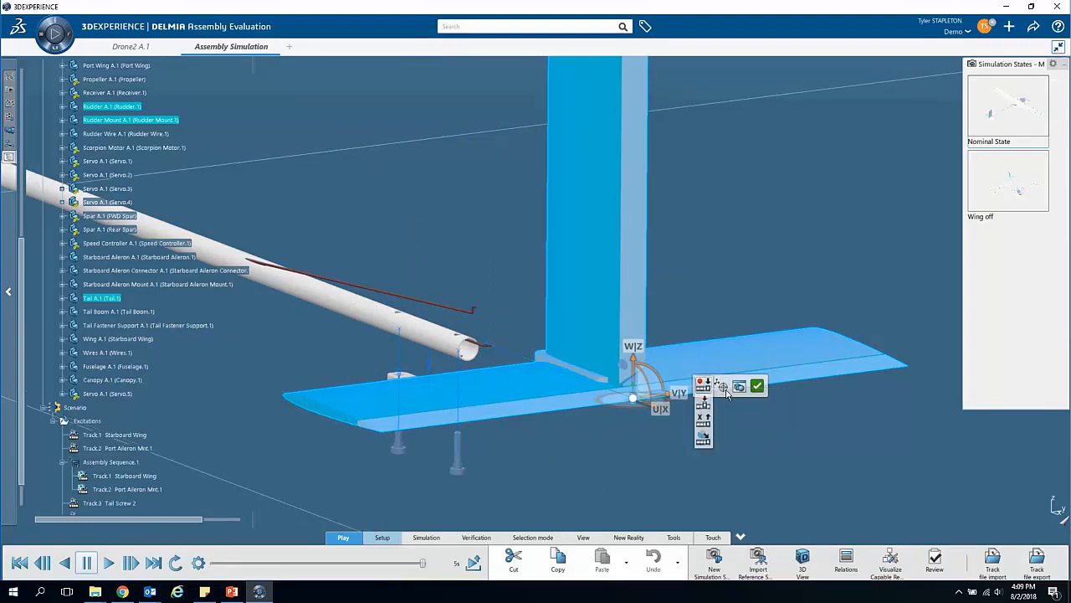
pyautogui.click(758, 384)
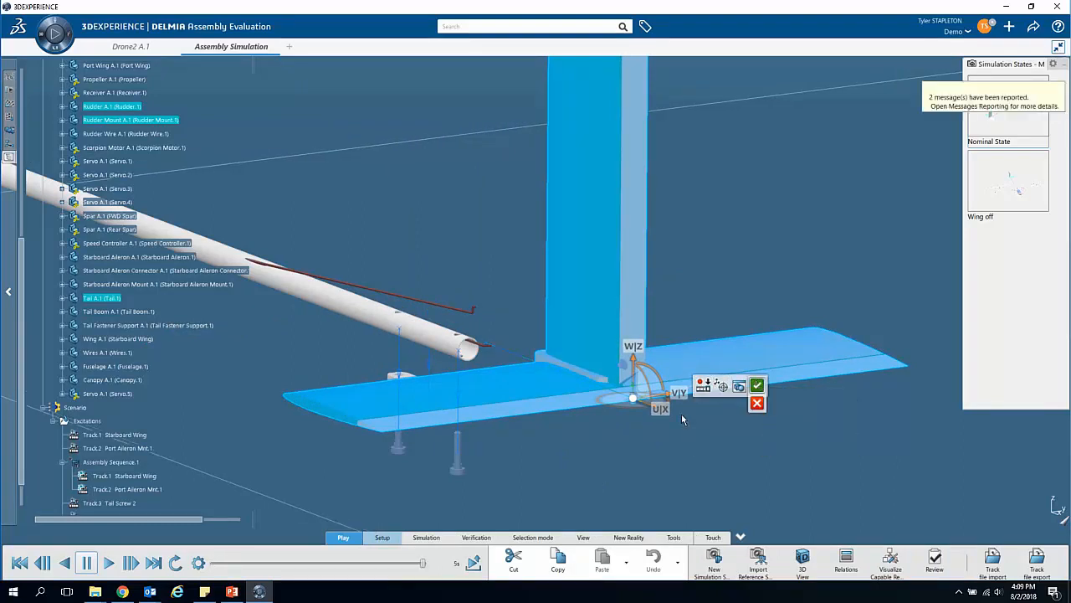
# Step: Create a new assembly sequence and add the Tail Screw 2, Tail Screw 1, Tail Fastener Support and Elevator Mount tracks to it
pyautogui.moveTo(418, 473); pyautogui.dragTo(424, 502, button='middle')
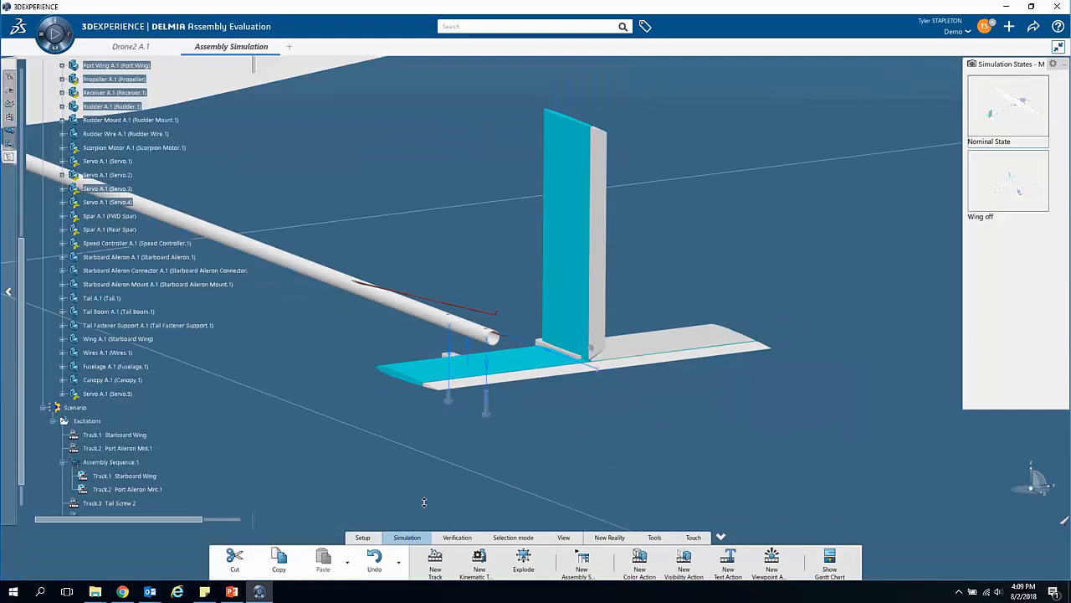
pyautogui.moveTo(379, 452); pyautogui.dragTo(620, 378, button='middle')
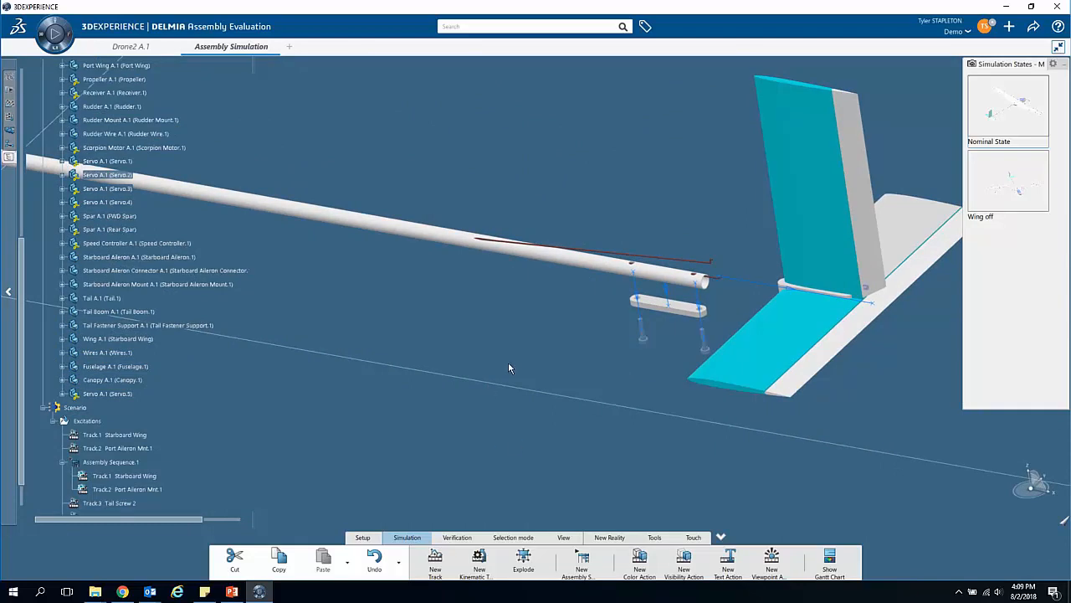
pyautogui.click(581, 567)
pyautogui.rightClick(615, 99)
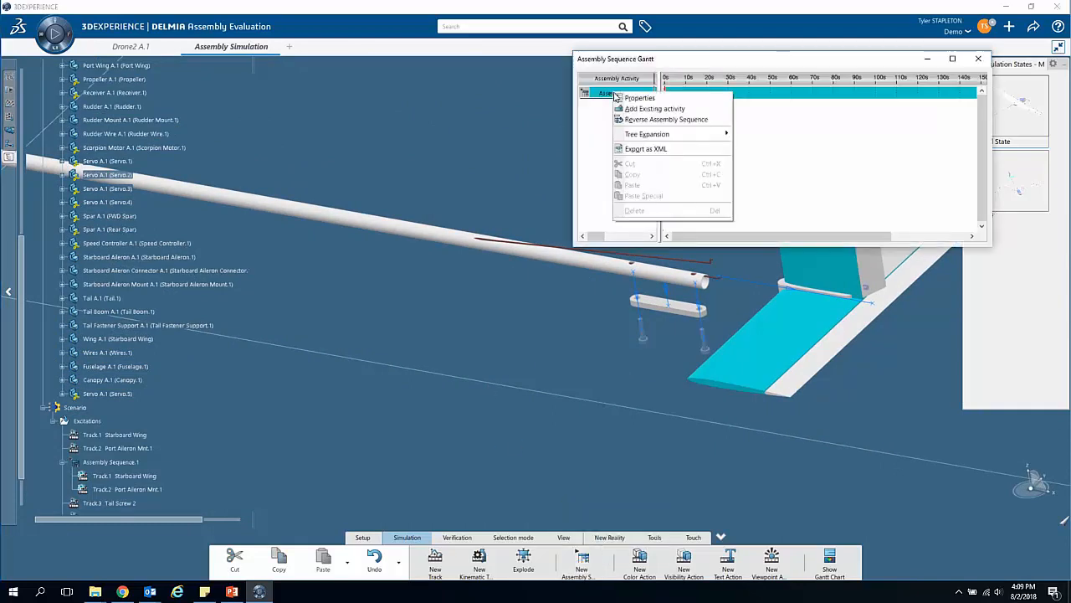
pyautogui.click(644, 119)
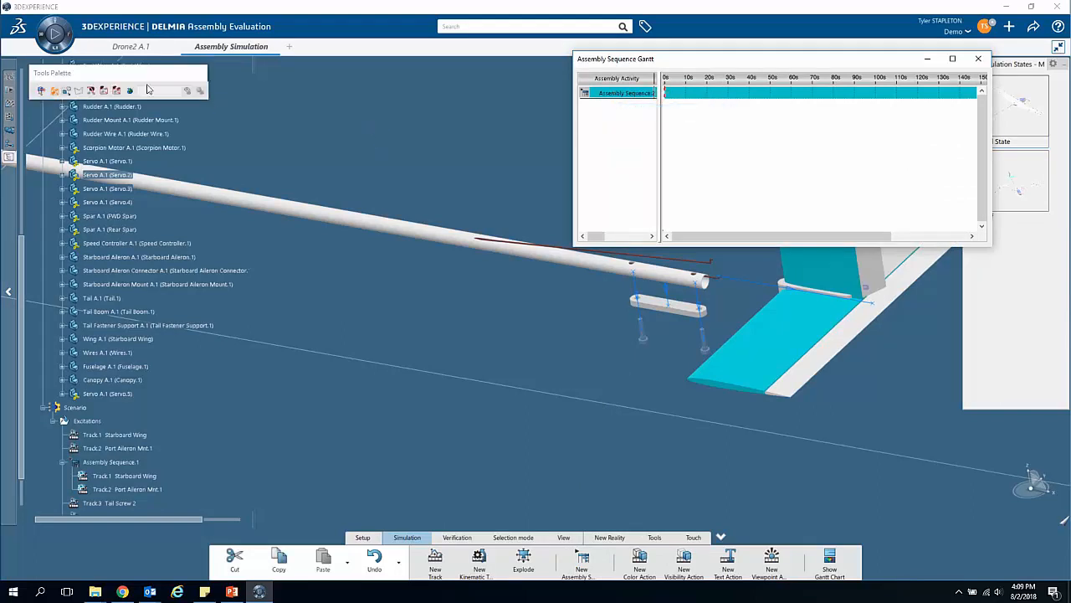
pyautogui.click(131, 93)
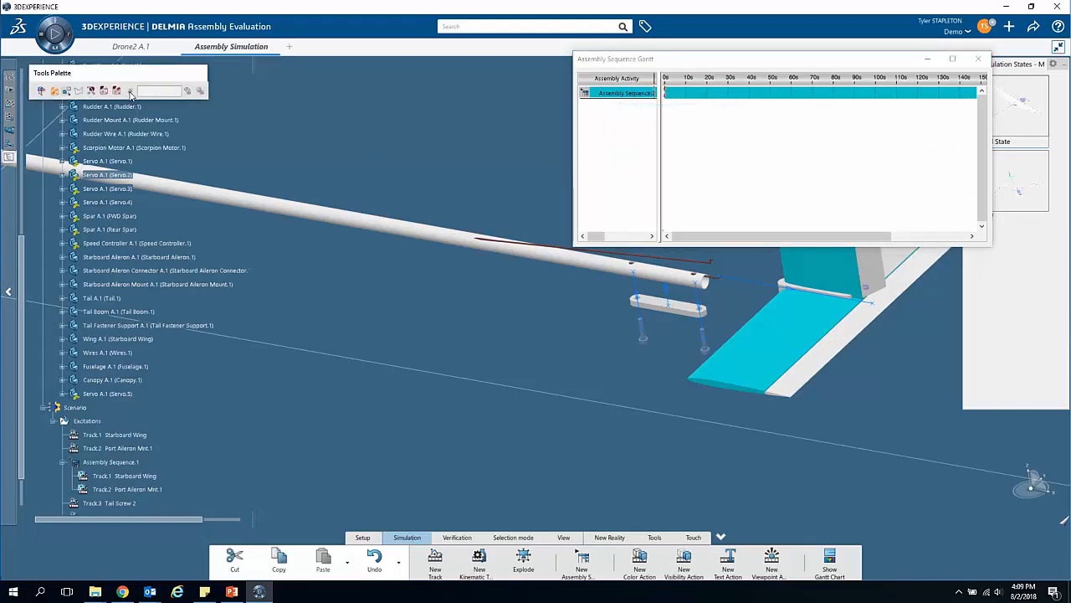
pyautogui.scroll(-4, 214, 385)
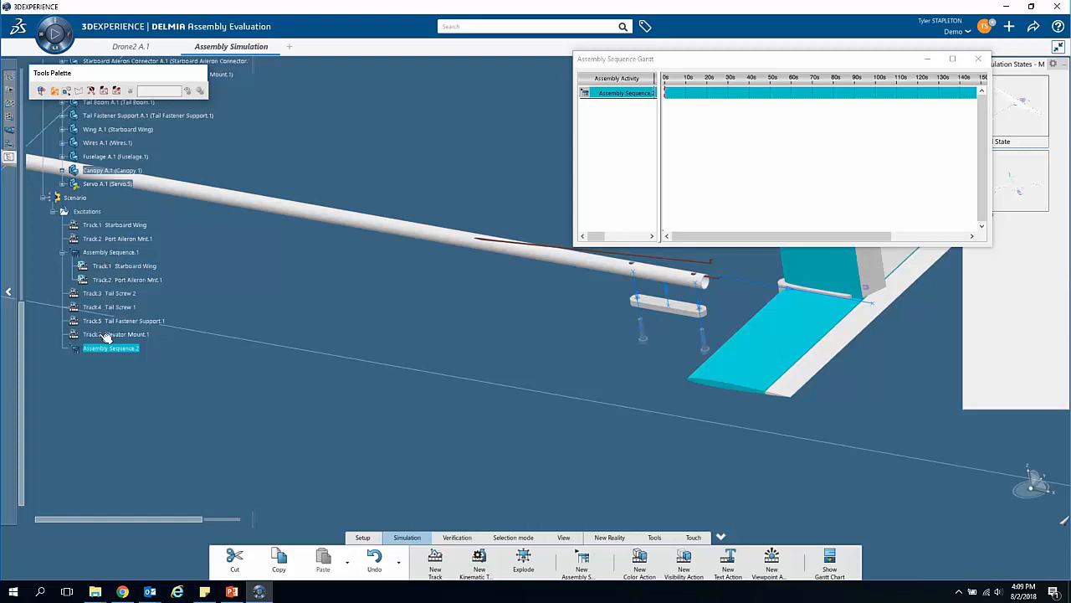
pyautogui.click(111, 295)
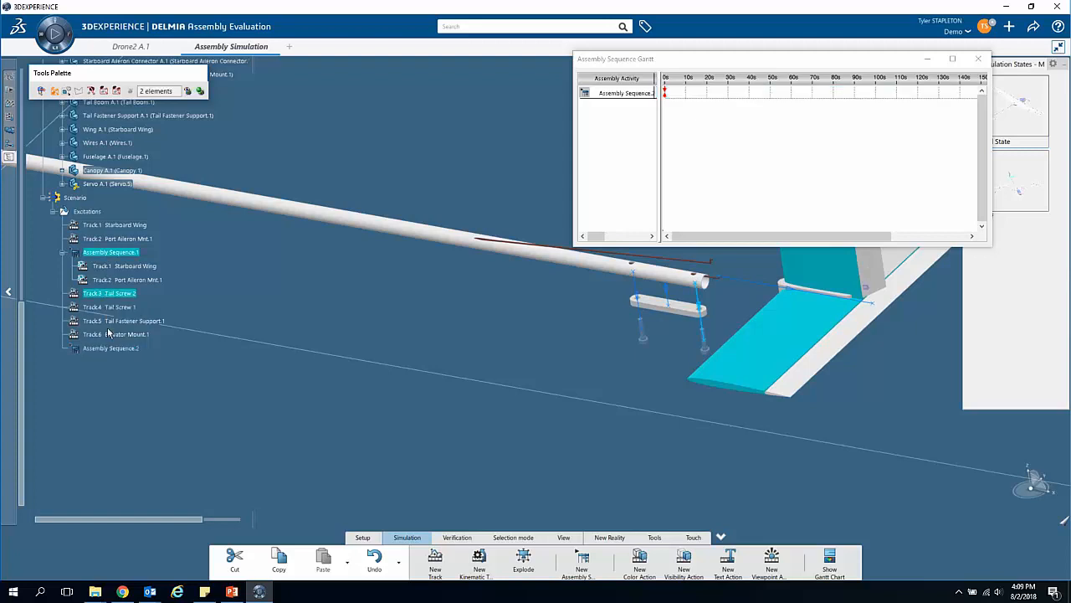
pyautogui.keyDown('shift'); pyautogui.click(116, 335); pyautogui.keyUp('shift')
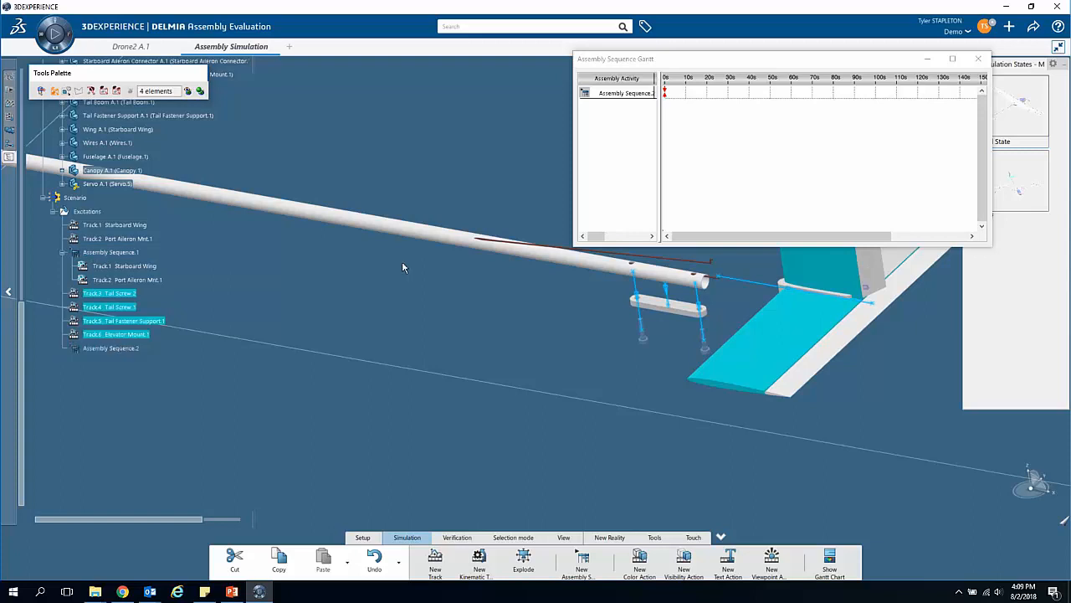
pyautogui.click(200, 90)
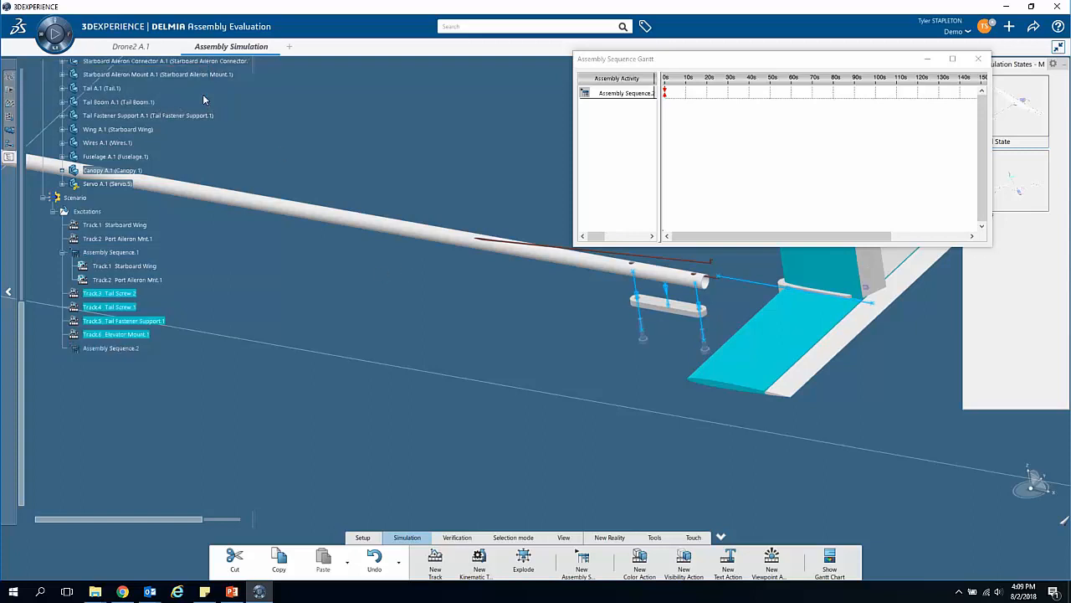
# Step: Play the tail assembly sequence through and watch the screws, fastener support and tail come off in order
pyautogui.moveTo(630, 351); pyautogui.dragTo(471, 395, button='middle')
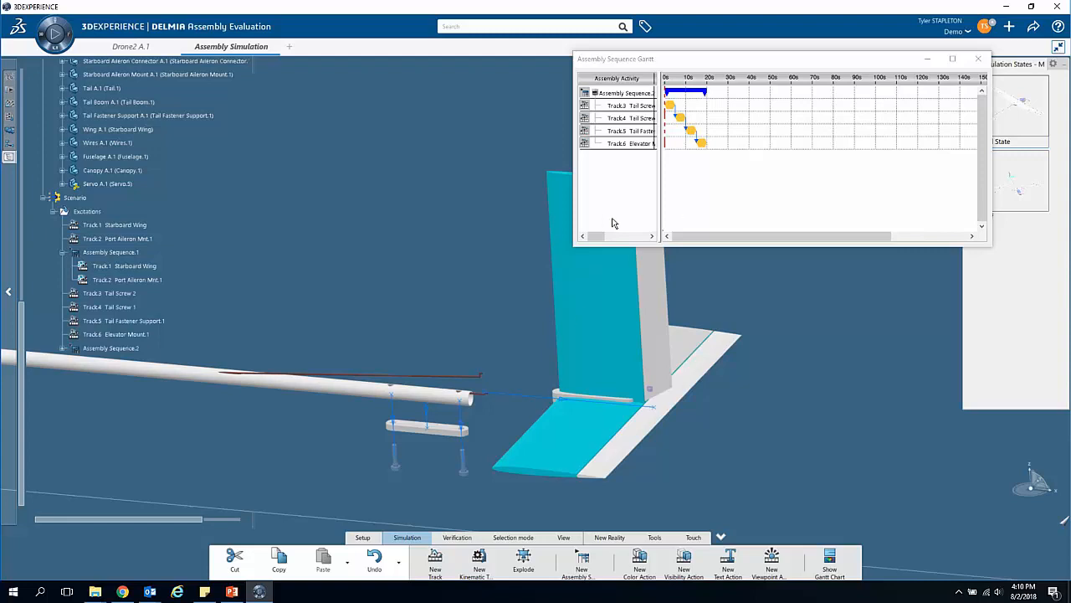
pyautogui.moveTo(666, 145); pyautogui.dragTo(672, 144)
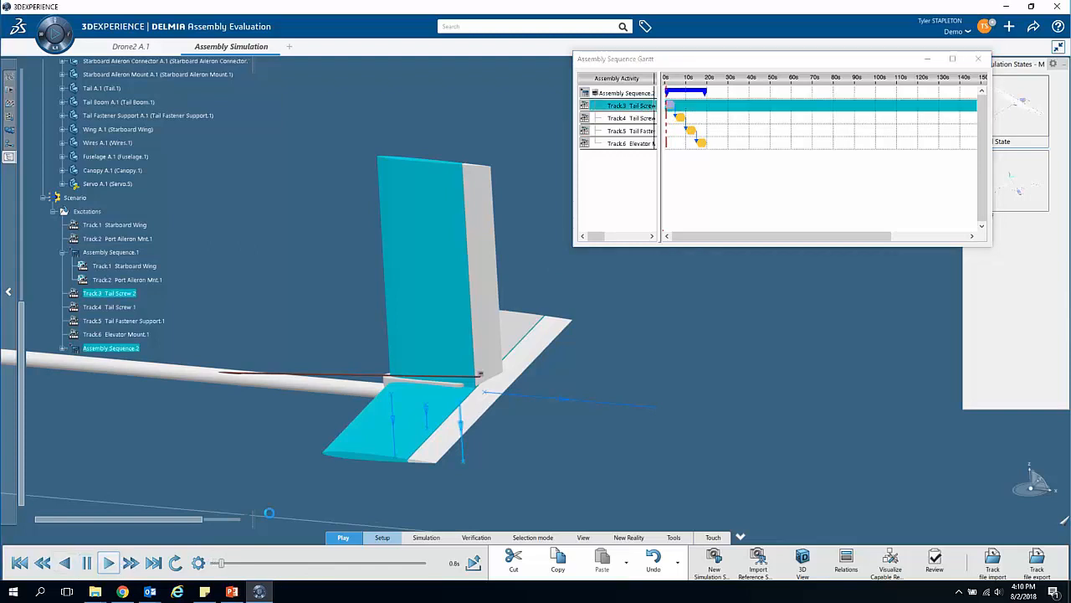
pyautogui.moveTo(481, 430); pyautogui.dragTo(493, 418, button='middle')
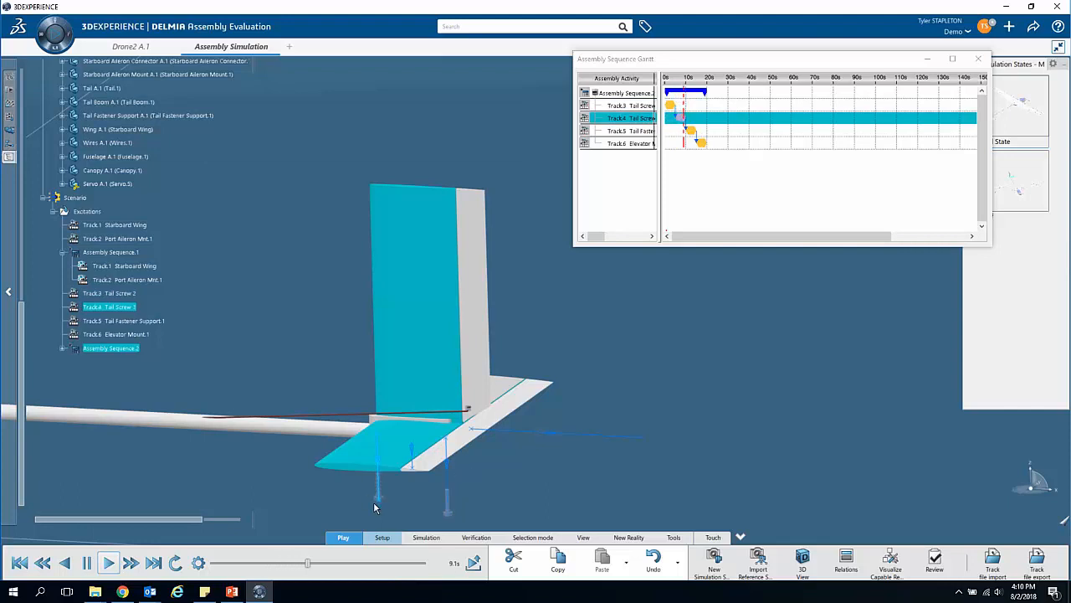
pyautogui.moveTo(374, 450); pyautogui.dragTo(374, 424, button='middle')
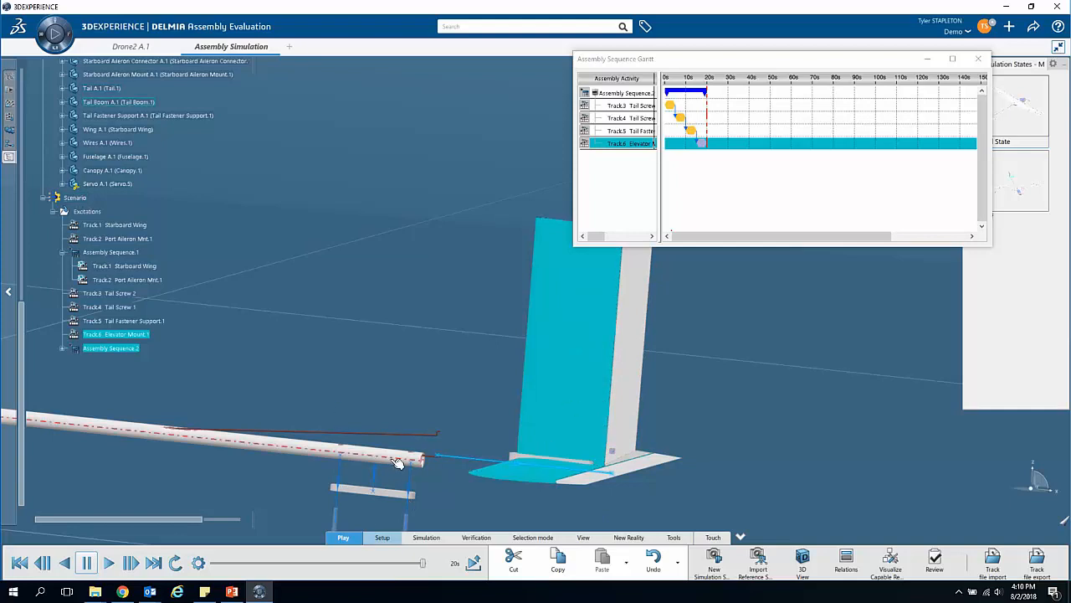
# Step: Delete the constraint between the Tail Fastener Support and Elevator Mount tracks and constrain both tracks to start at the same time
pyautogui.click(695, 136)
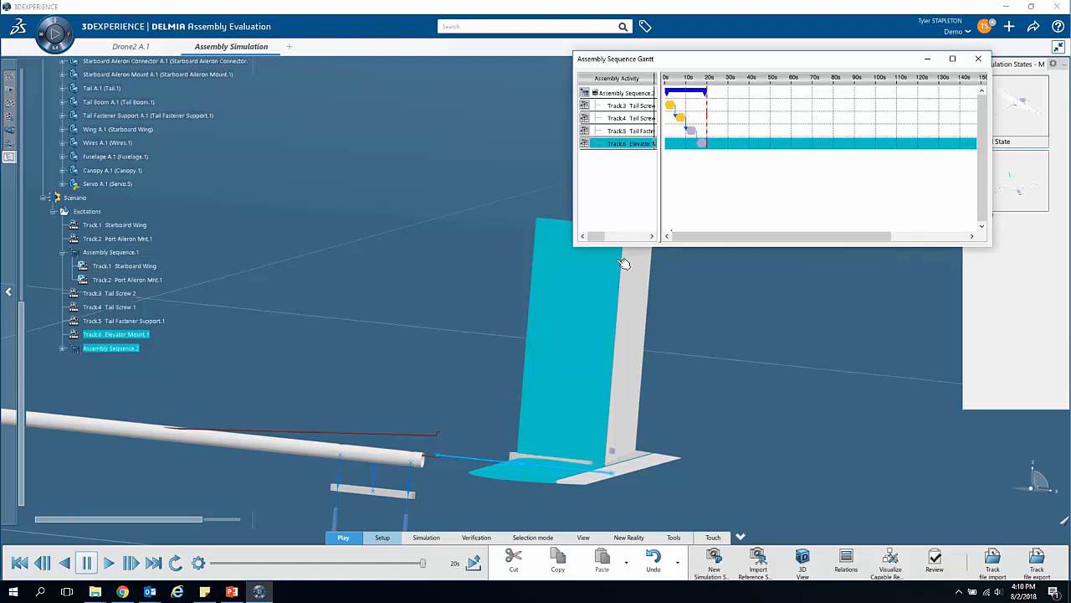
pyautogui.rightClick(698, 141)
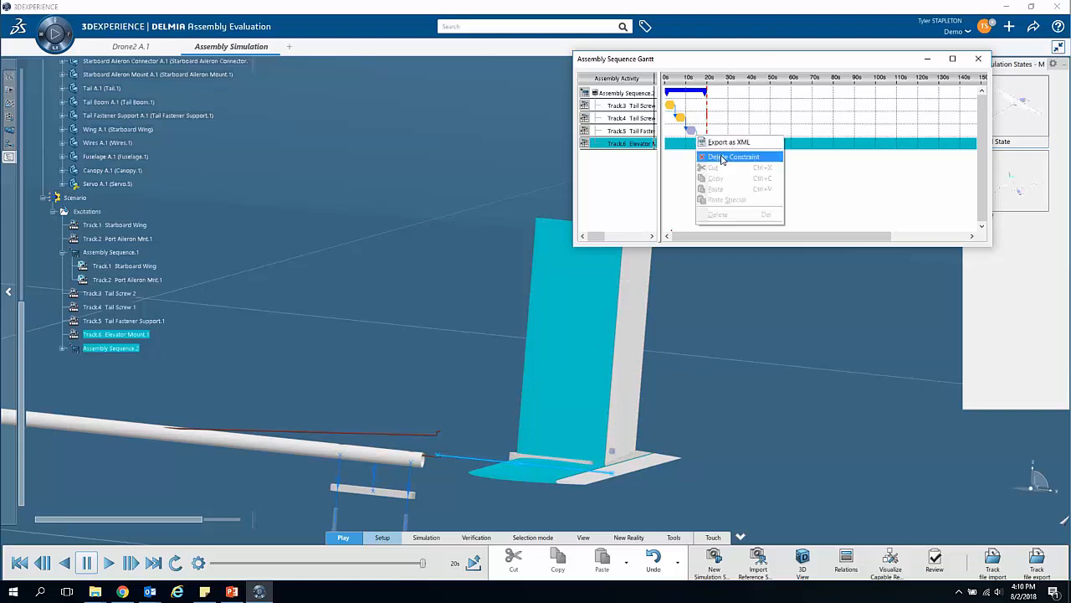
pyautogui.click(722, 160)
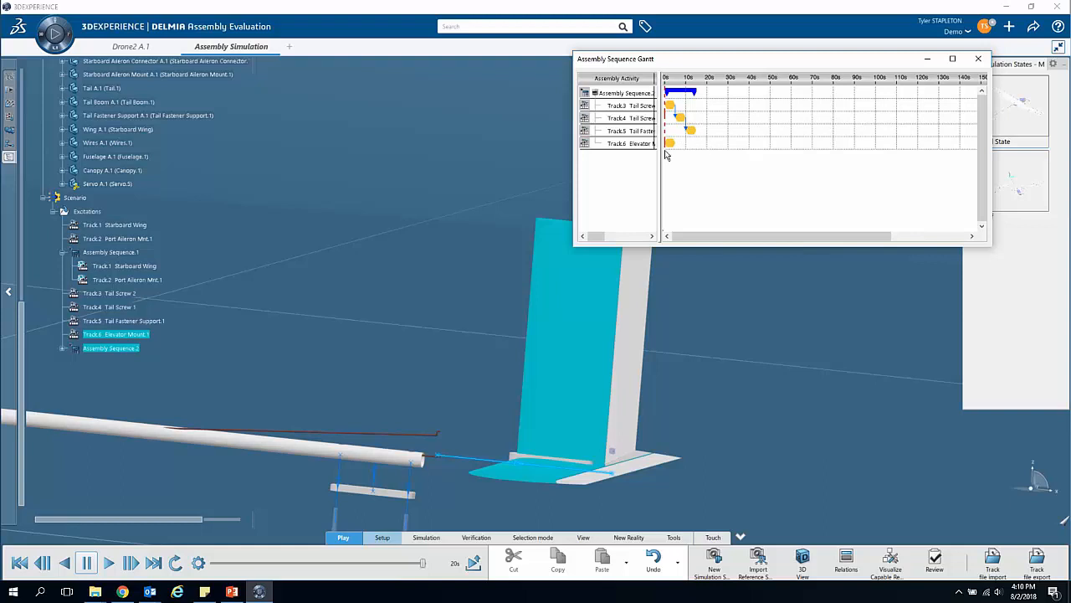
pyautogui.moveTo(670, 143)
pyautogui.click(693, 131)
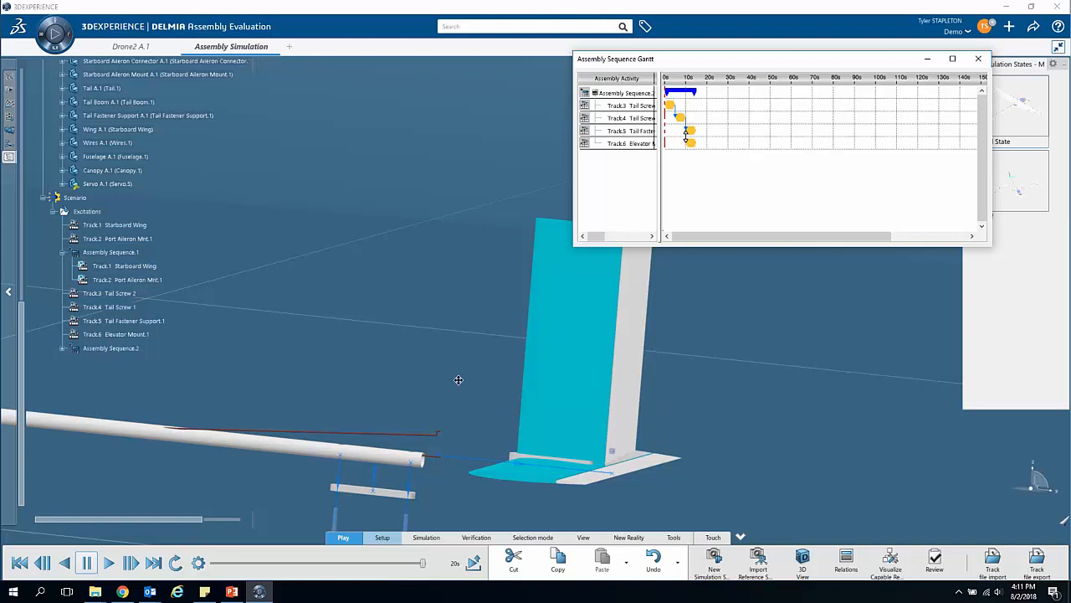
# Step: Reopen the tail assembly sequence, play it with the simultaneous tracks, view the whole drone and close the Gantt chart
pyautogui.moveTo(435, 414); pyautogui.dragTo(547, 338, button='middle')
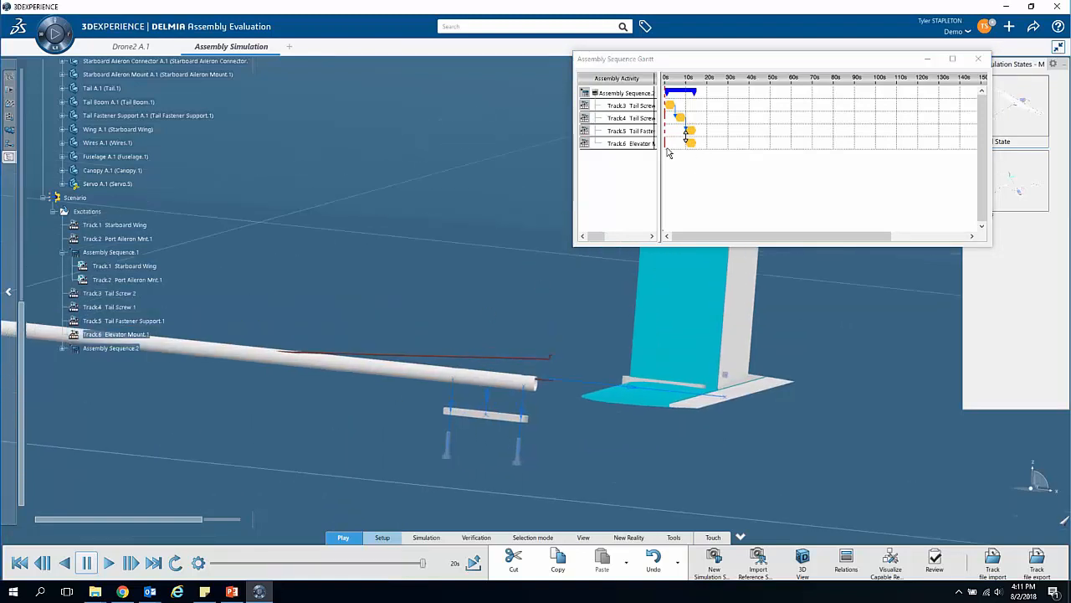
pyautogui.click(978, 58)
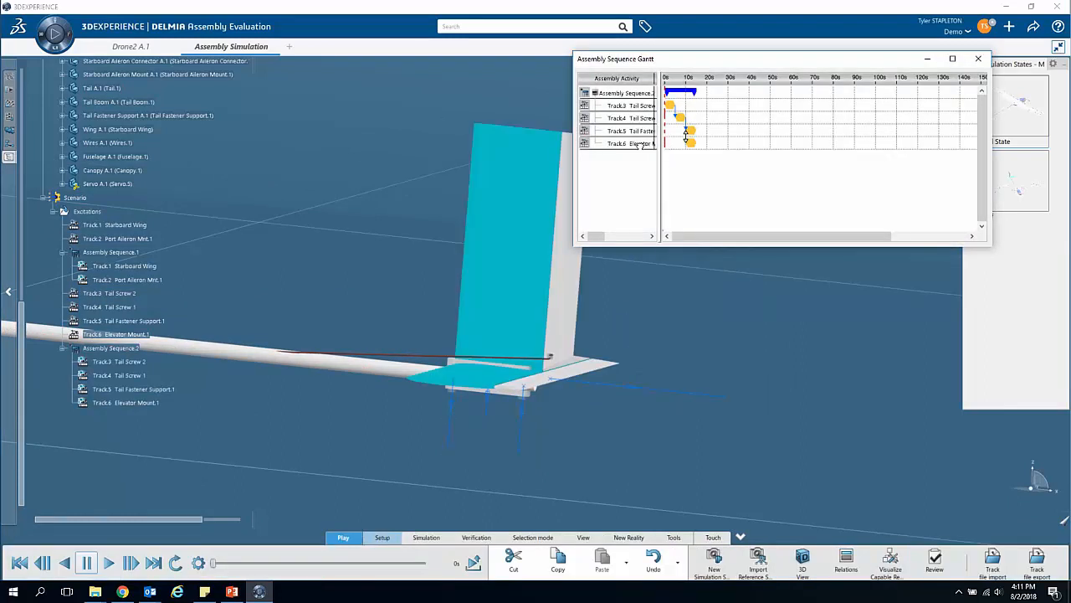
pyautogui.click(110, 564)
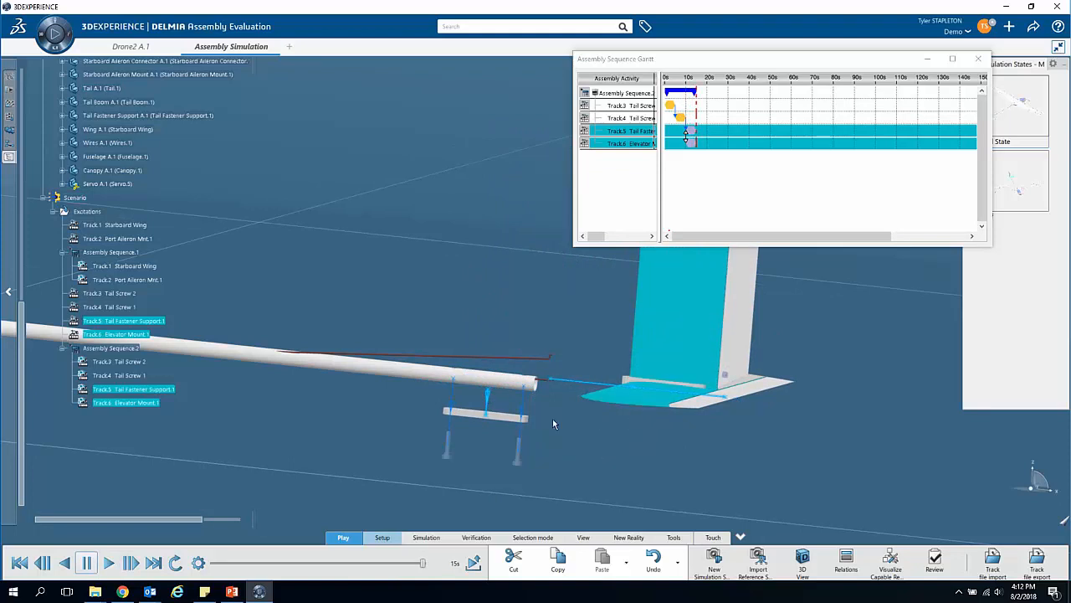
pyautogui.moveTo(401, 280); pyautogui.dragTo(399, 340, button='middle')
pyautogui.moveTo(359, 398); pyautogui.dragTo(503, 358, button='middle')
pyautogui.moveTo(768, 421); pyautogui.dragTo(704, 486, button='middle')
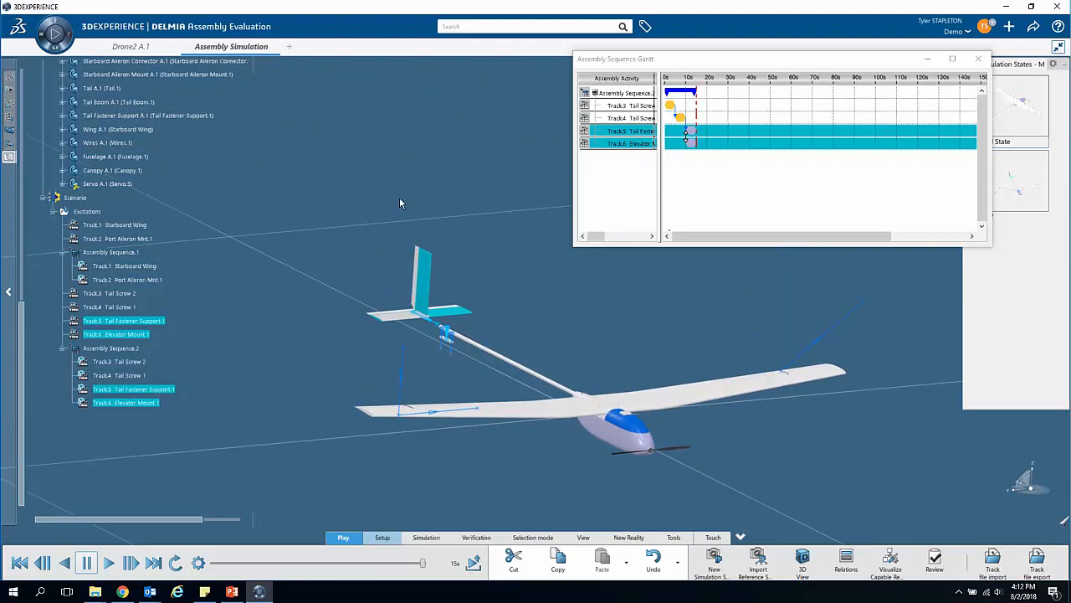
pyautogui.moveTo(438, 368)
pyautogui.mouseDown(button='middle')
pyautogui.moveTo(427, 342)
pyautogui.moveTo(430, 365)
pyautogui.mouseUp(button='middle')
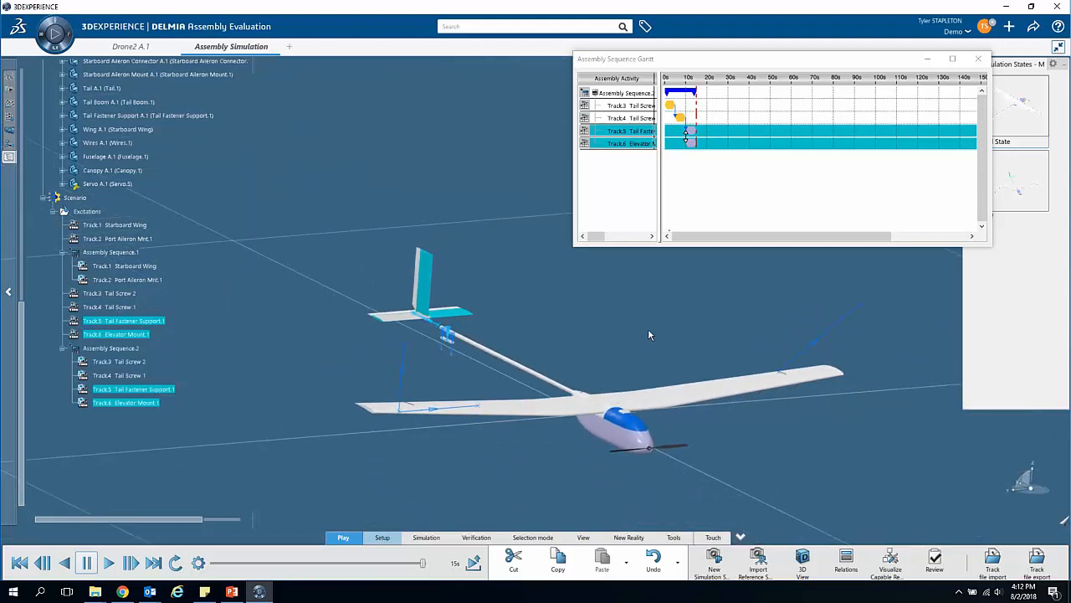
pyautogui.click(977, 59)
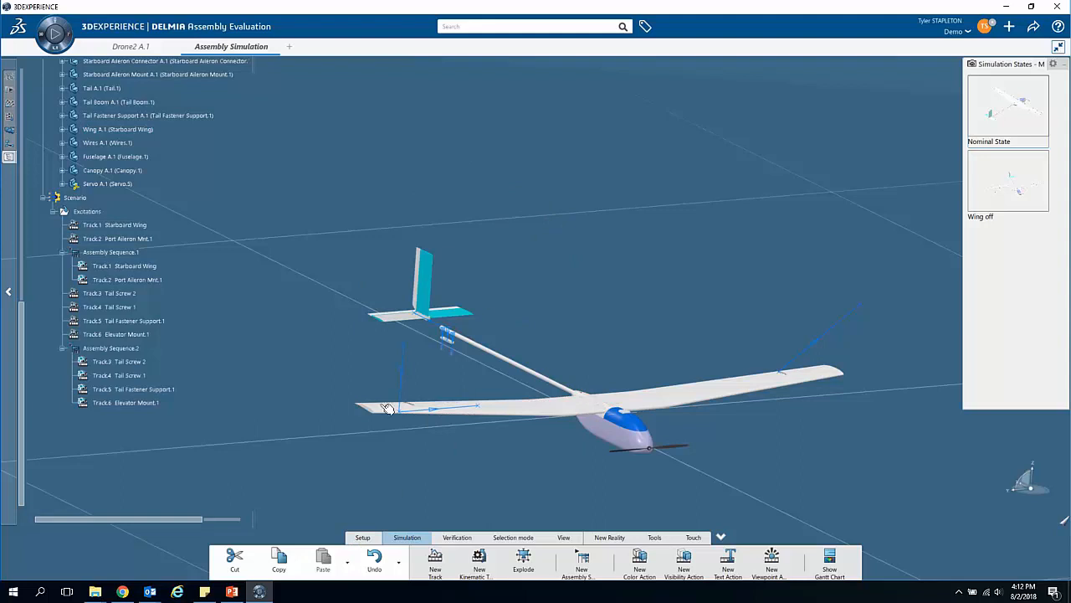
# Step: Save the drone's current part positions as a new simulation state named Tail Disassembled
pyautogui.click(360, 540)
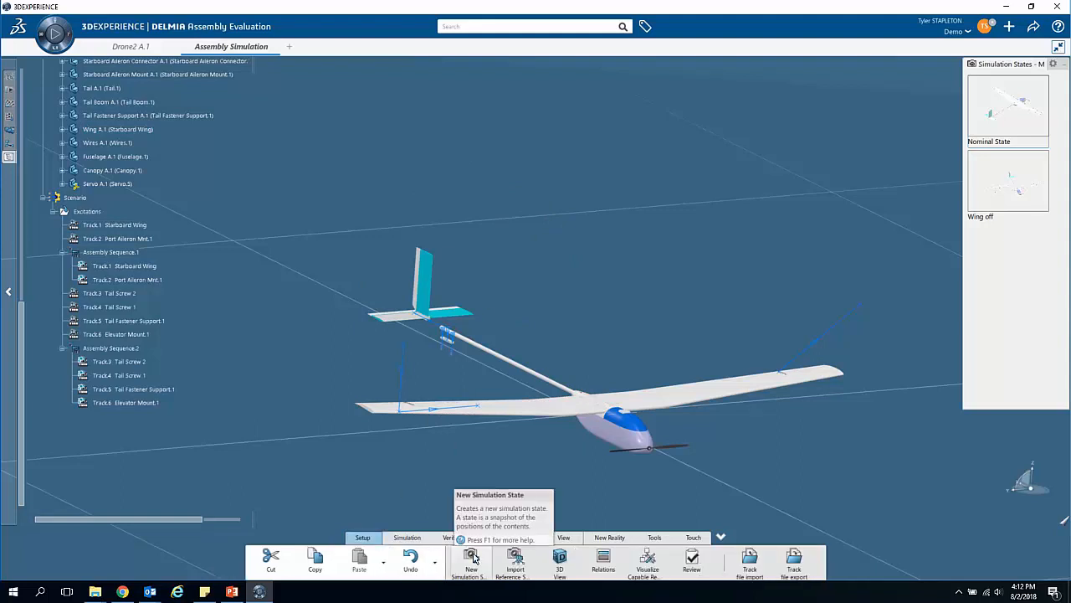
pyautogui.click(473, 557)
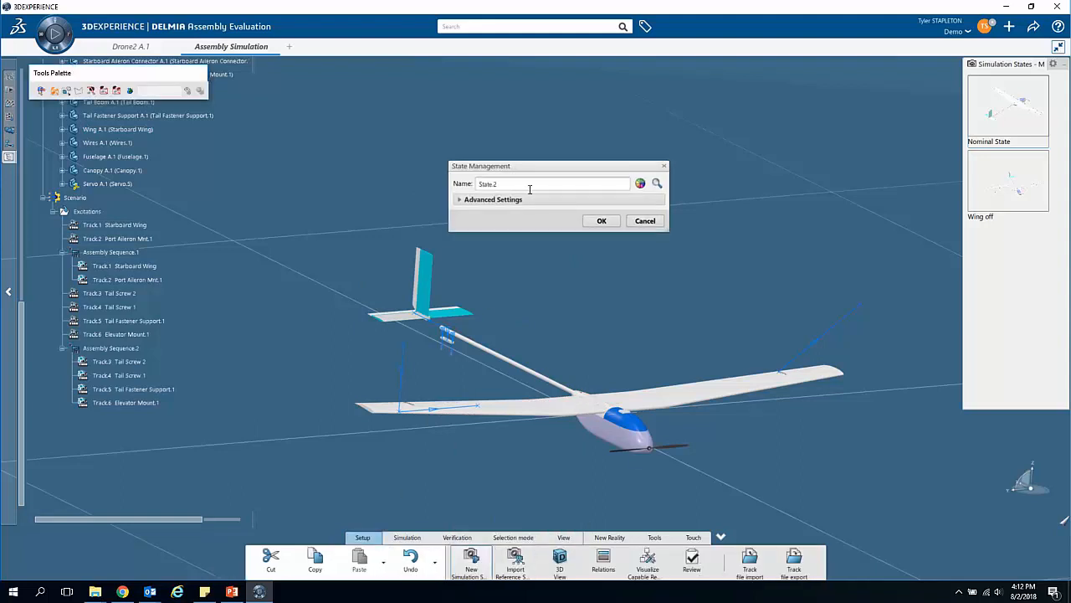
pyautogui.moveTo(512, 187); pyautogui.dragTo(434, 186)
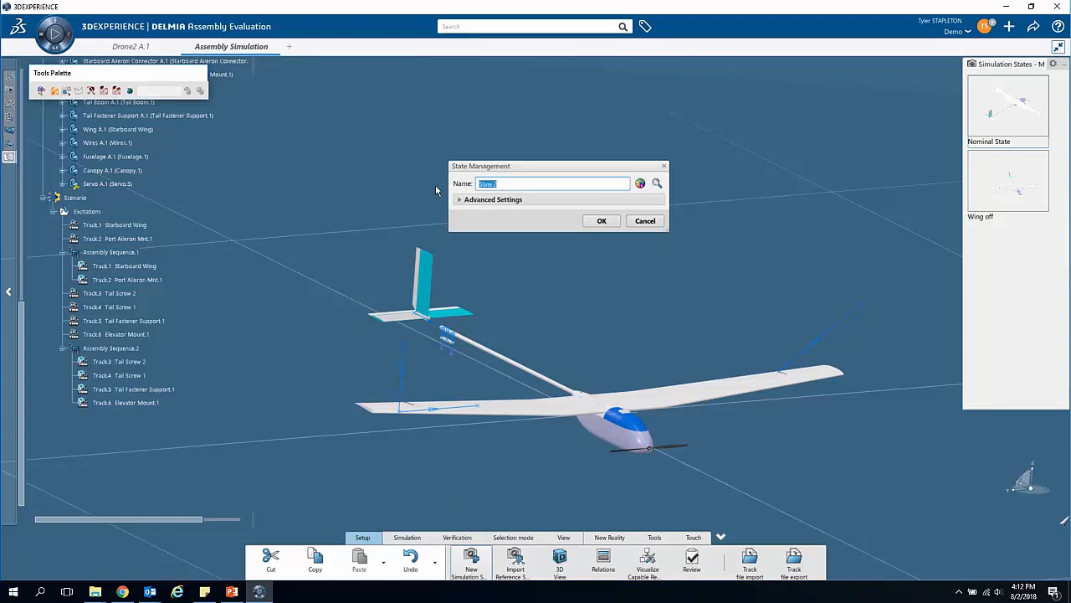
pyautogui.write('Tail Disassembled')
pyautogui.click(599, 221)
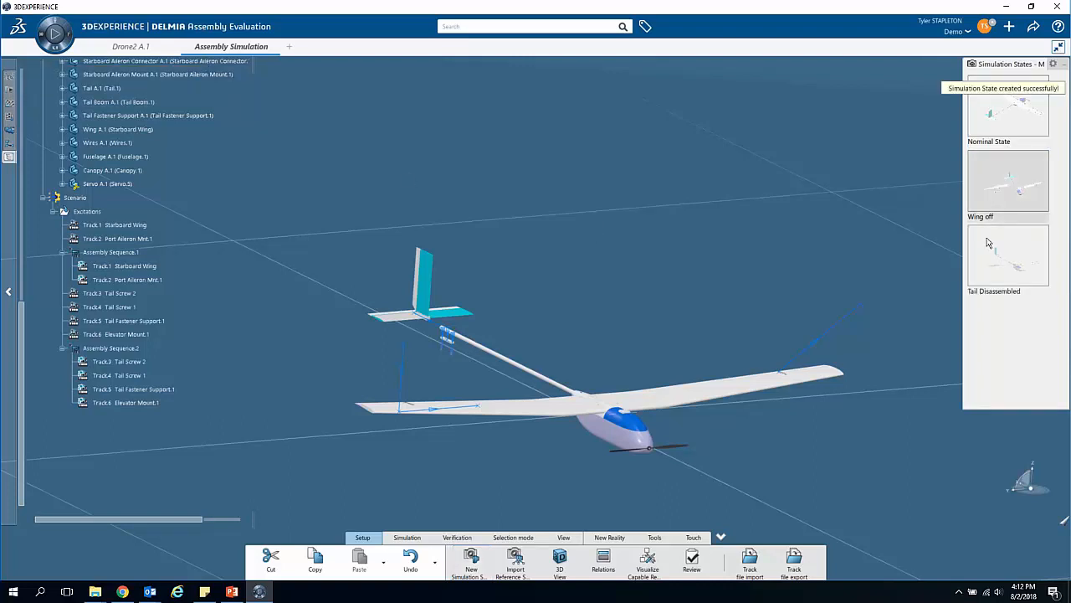
# Step: Switch between the Wing off, Tail Disassembled and Nominal State simulation states, ending with the drone restored to Nominal State
pyautogui.click(997, 192)
pyautogui.click(1020, 270)
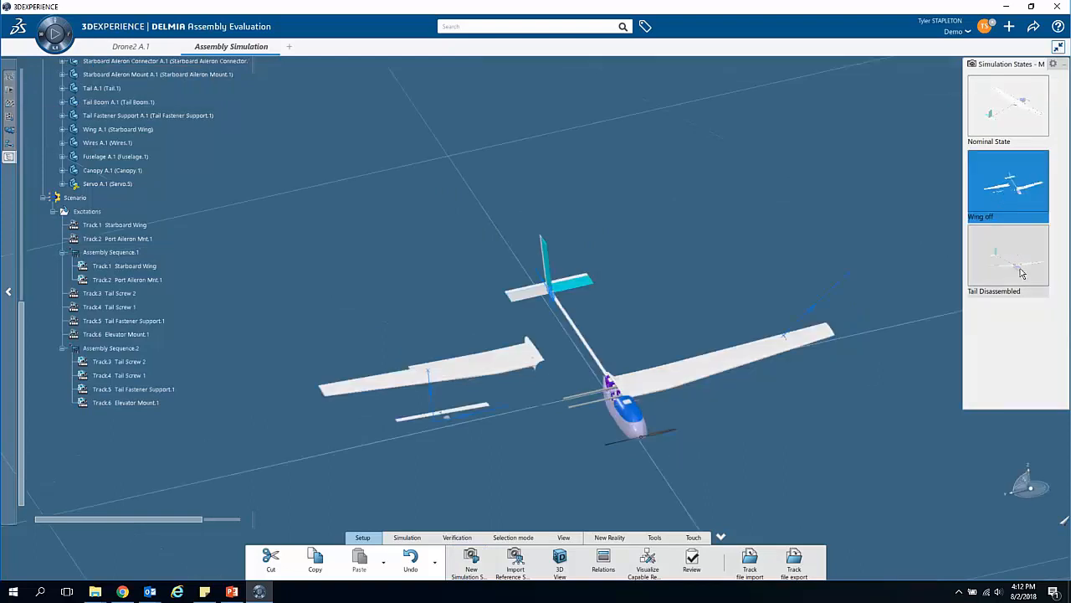
pyautogui.click(1019, 100)
pyautogui.click(1021, 182)
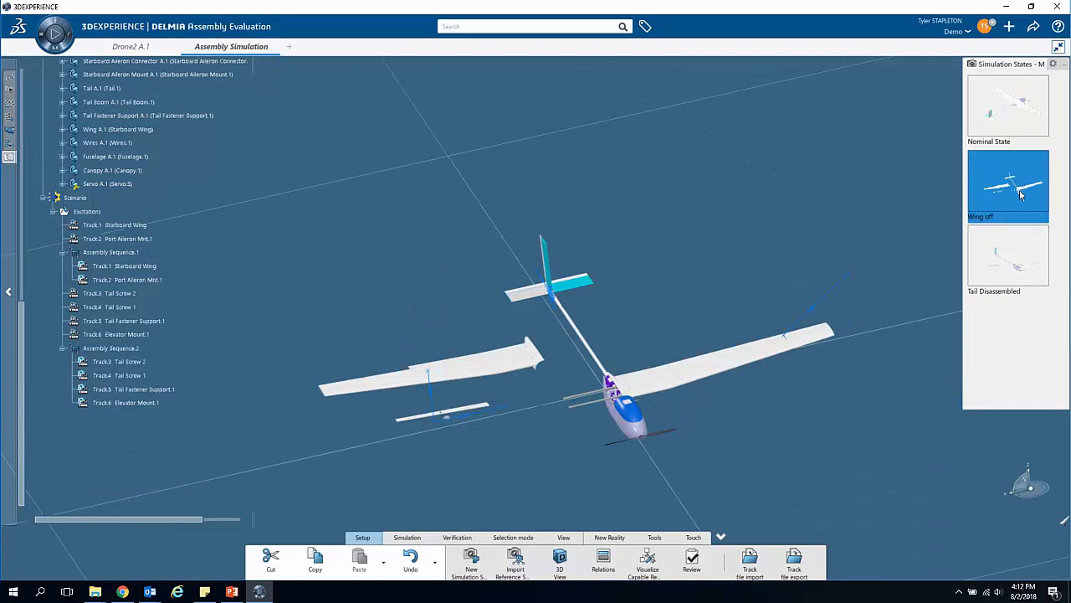
pyautogui.click(1021, 267)
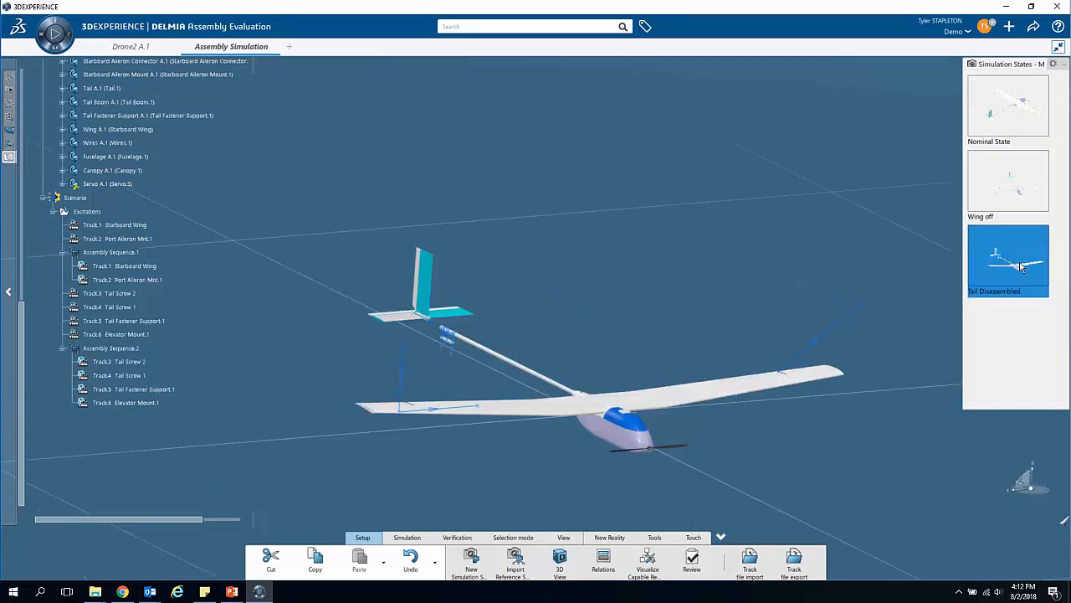
pyautogui.click(1009, 196)
pyautogui.click(996, 259)
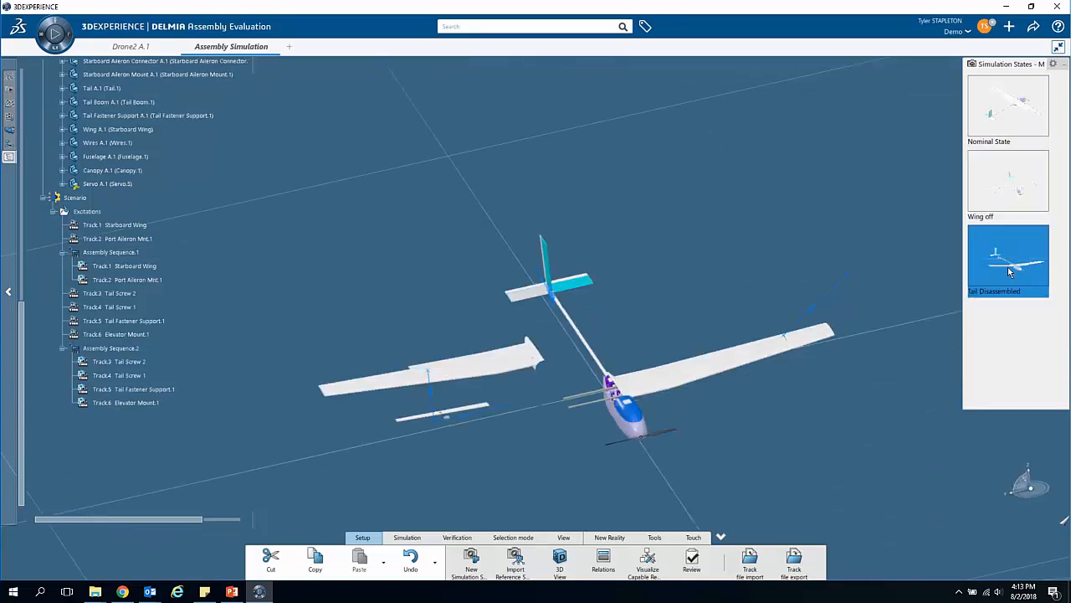
pyautogui.moveTo(740, 452); pyautogui.dragTo(633, 373, button='middle')
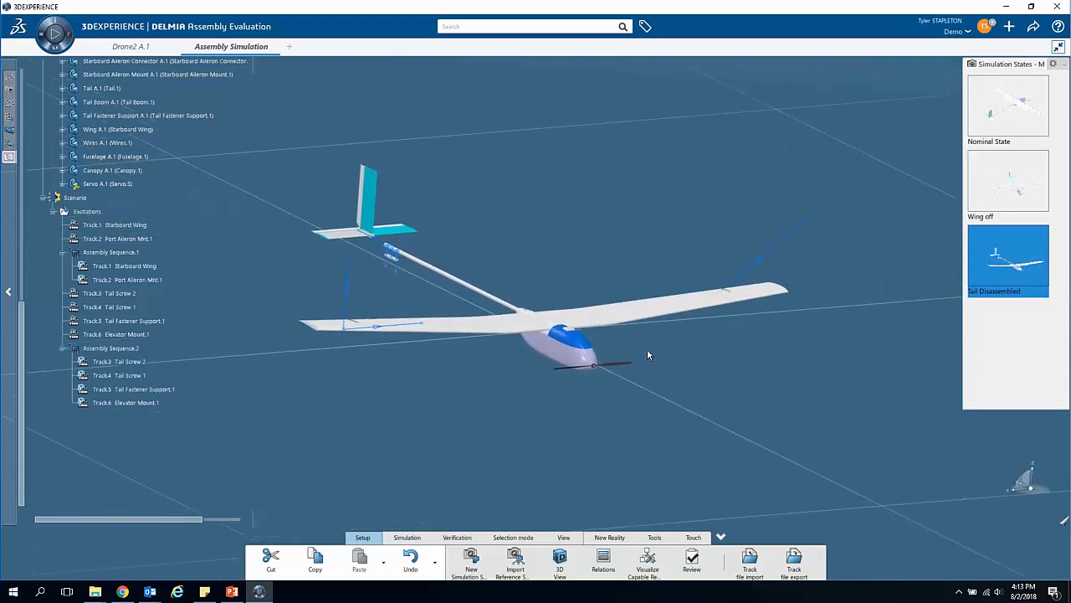
pyautogui.click(997, 111)
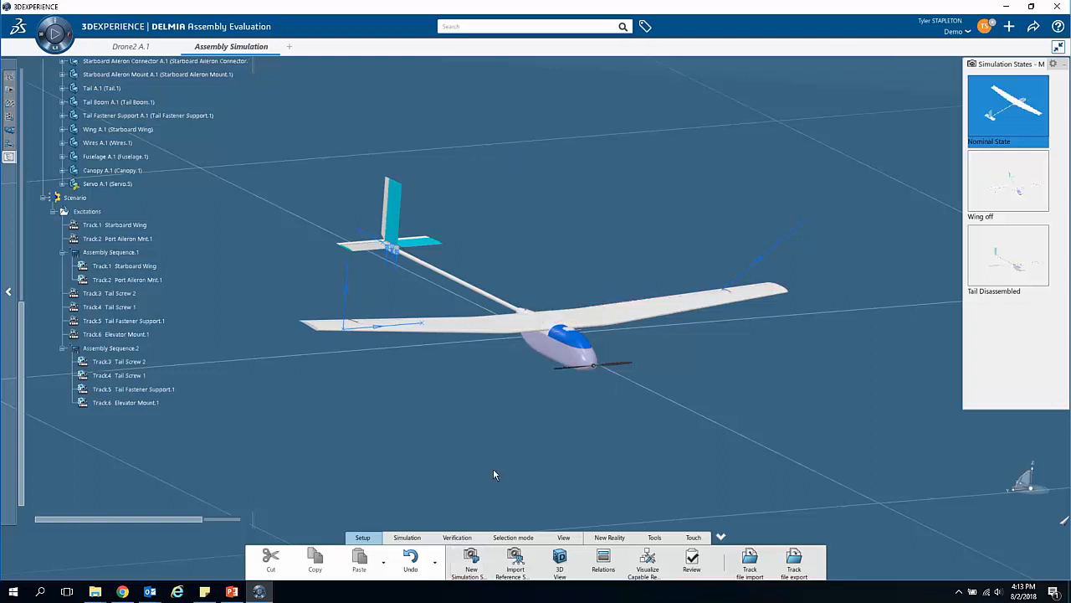
# Step: Explode the whole Drone2 assembly in 3D at all levels, using the fuselage as the fixed product, and apply it
pyautogui.click(410, 539)
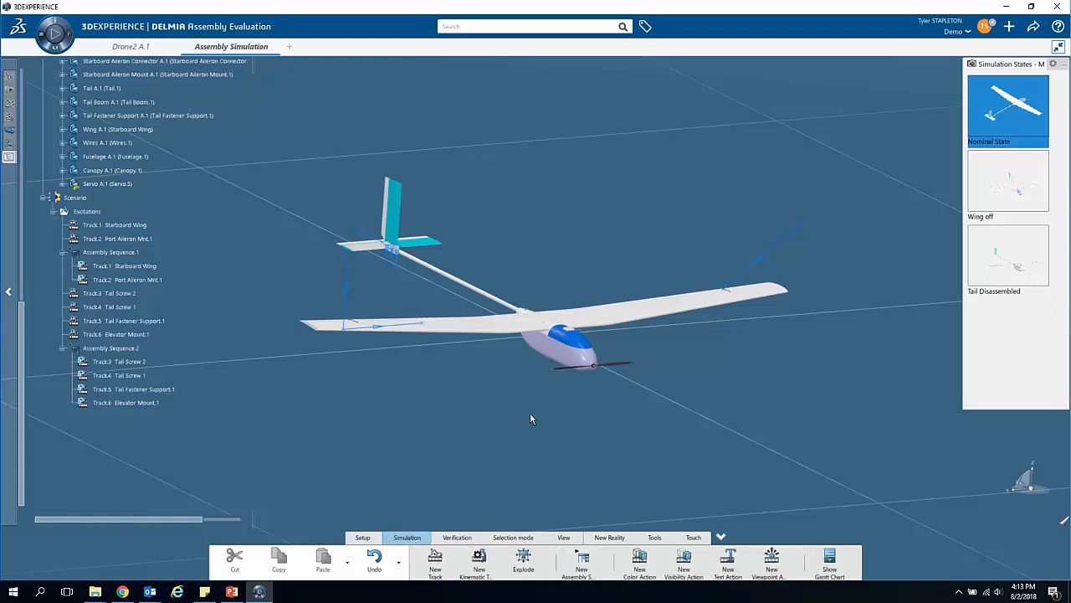
pyautogui.click(523, 562)
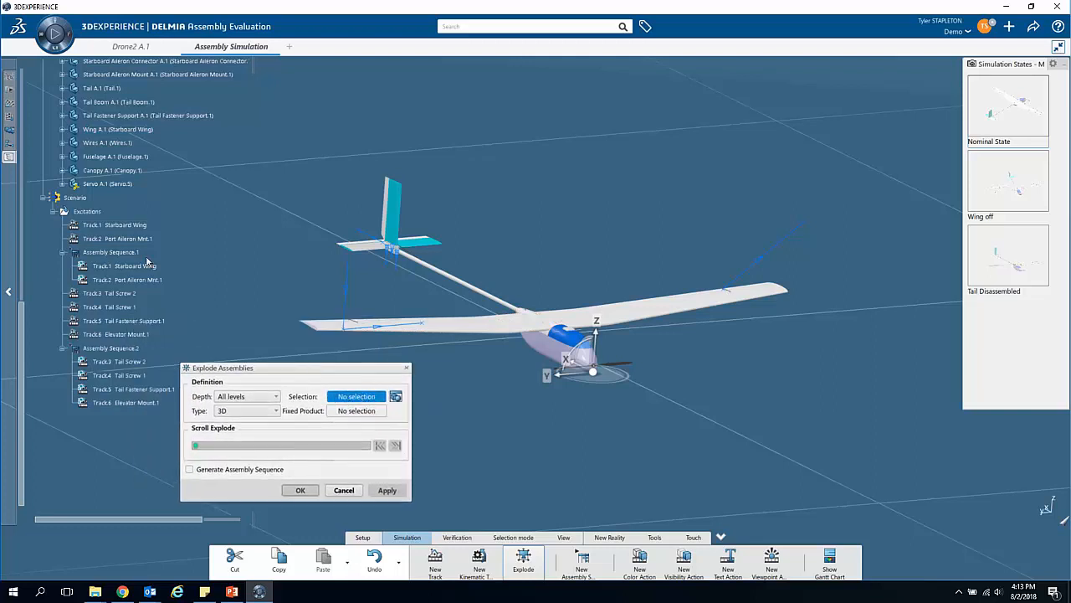
pyautogui.scroll(10, 113, 244)
pyautogui.scroll(3, 113, 244)
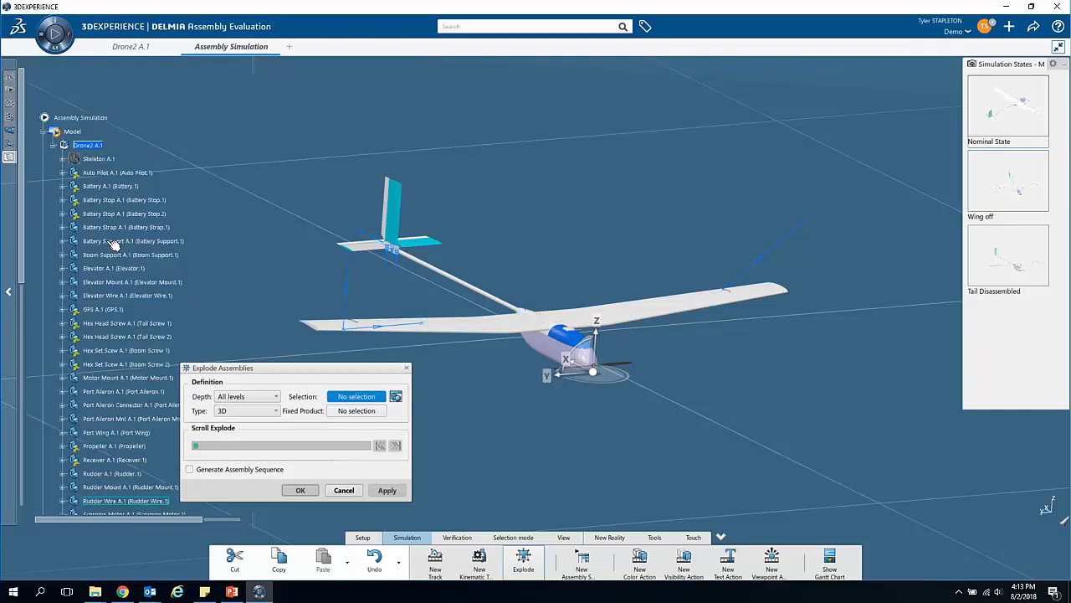
pyautogui.click(92, 146)
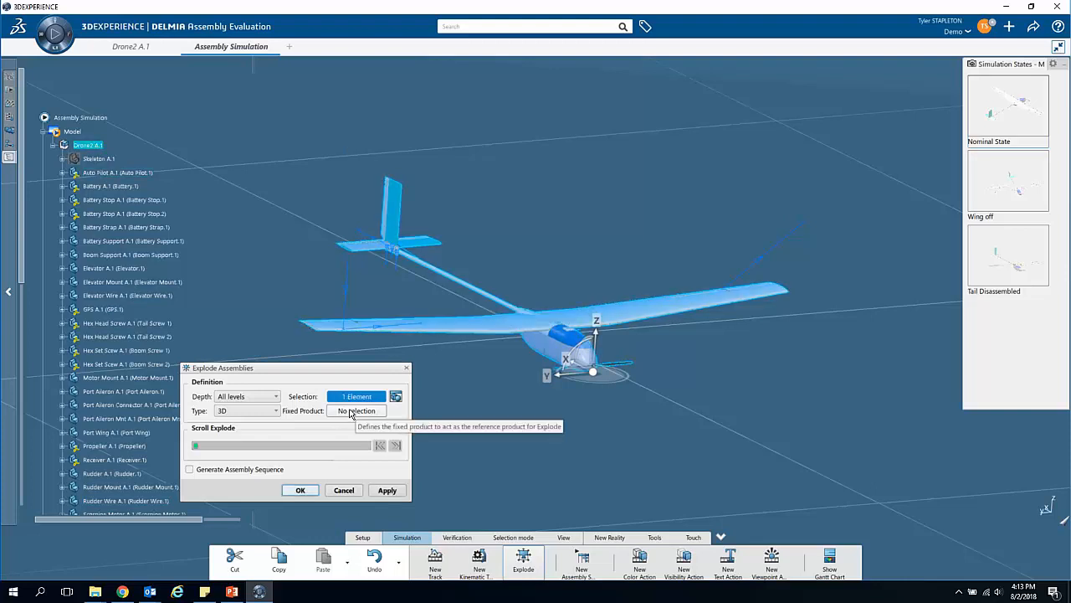
pyautogui.click(353, 411)
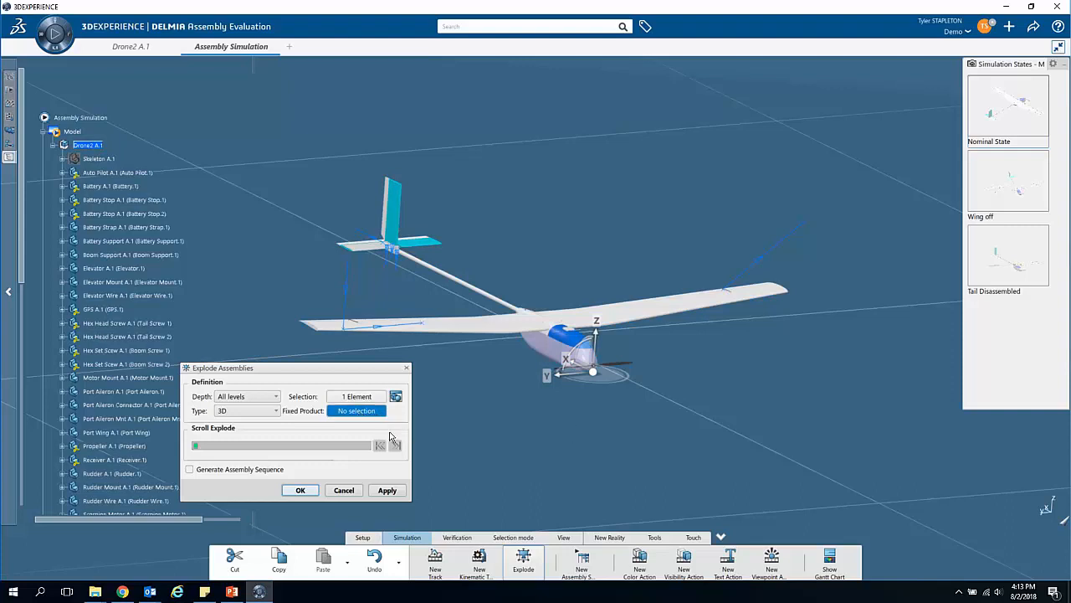
pyautogui.click(544, 350)
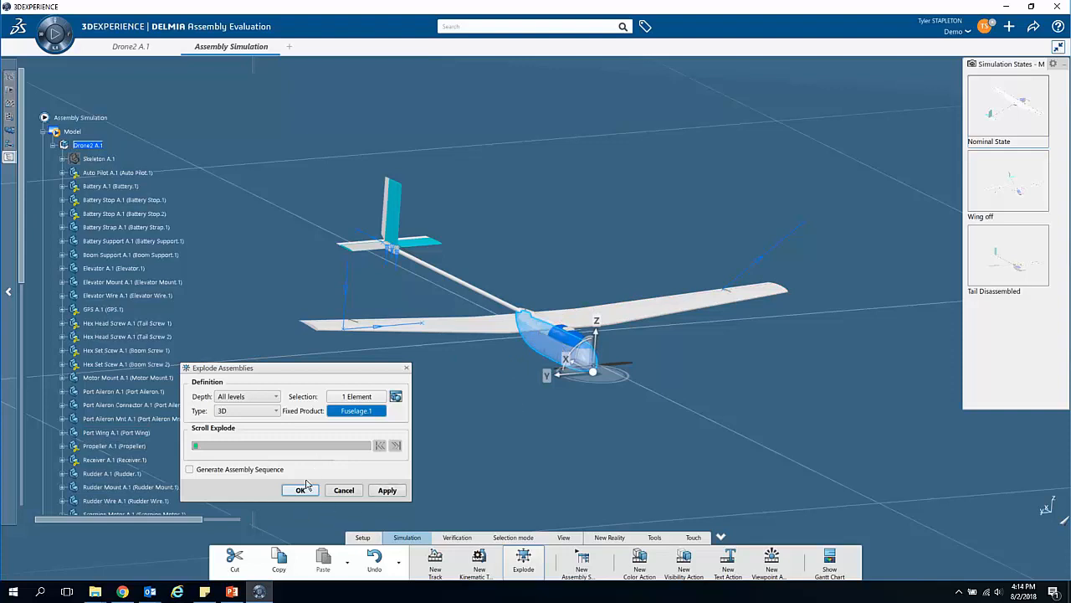
pyautogui.click(384, 492)
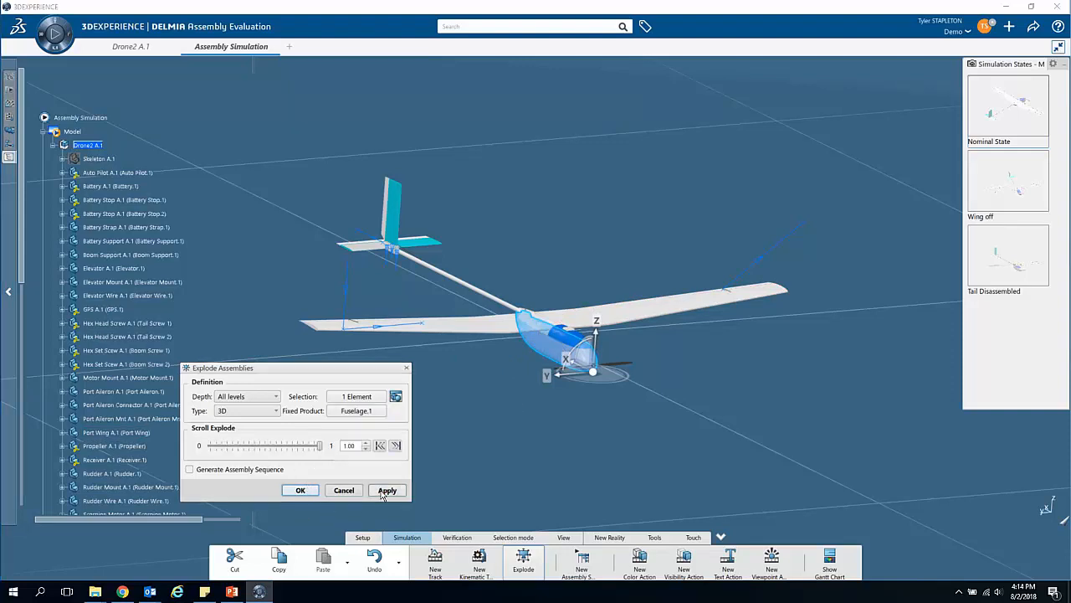
# Step: Examine the layout of the exploded drone parts from several distances and angles
pyautogui.click(593, 326)
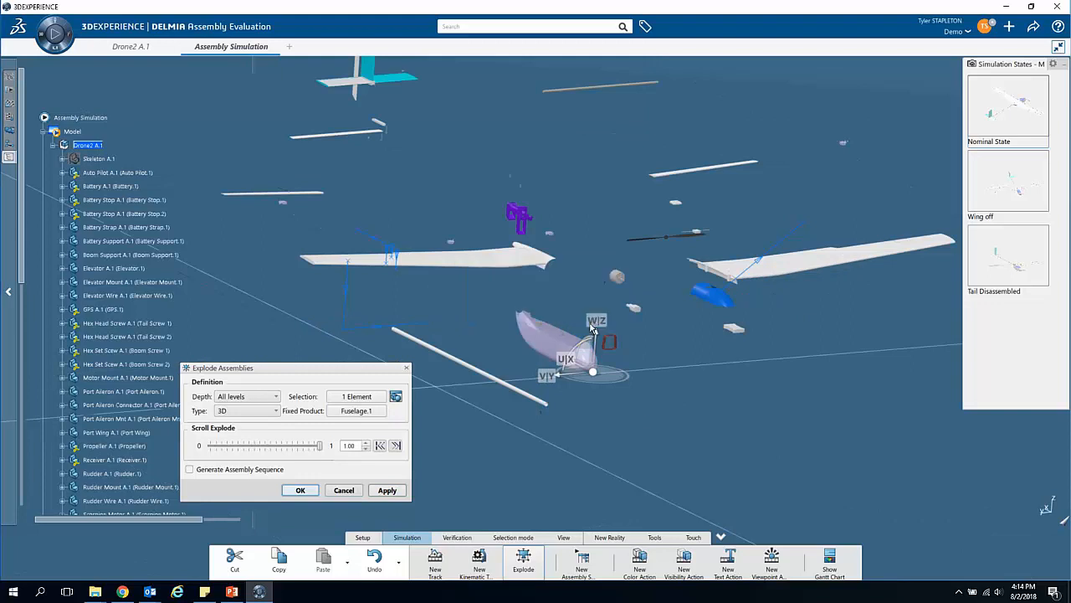
pyautogui.moveTo(648, 357)
pyautogui.mouseDown(button='middle')
pyautogui.moveTo(649, 397)
pyautogui.moveTo(638, 349)
pyautogui.moveTo(596, 293)
pyautogui.moveTo(645, 319)
pyautogui.moveTo(641, 311)
pyautogui.moveTo(656, 356)
pyautogui.moveTo(640, 362)
pyautogui.mouseUp(button='middle')
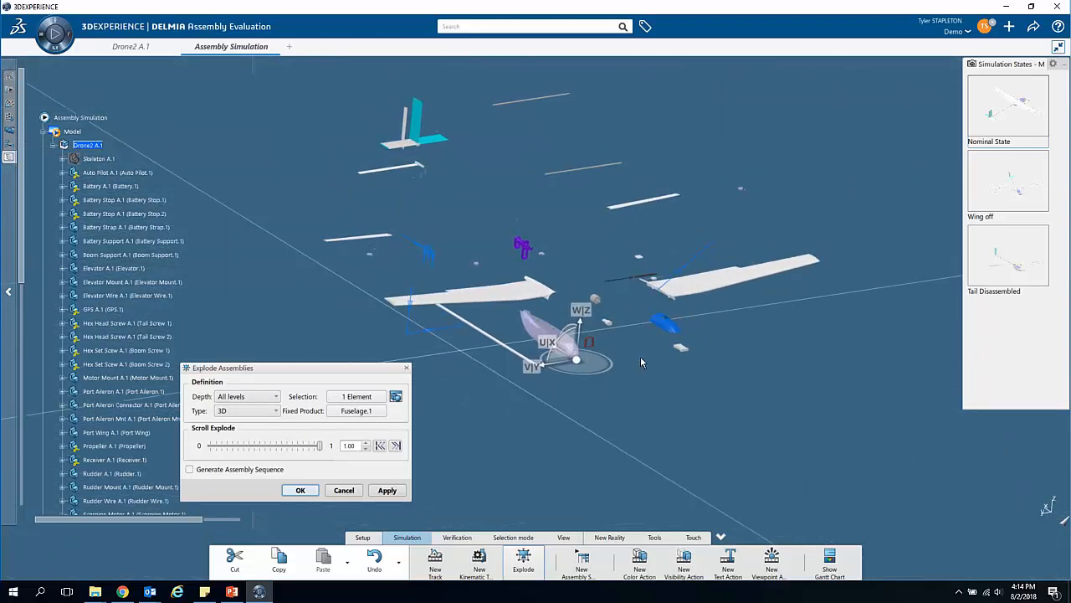
pyautogui.rightClick(313, 287)
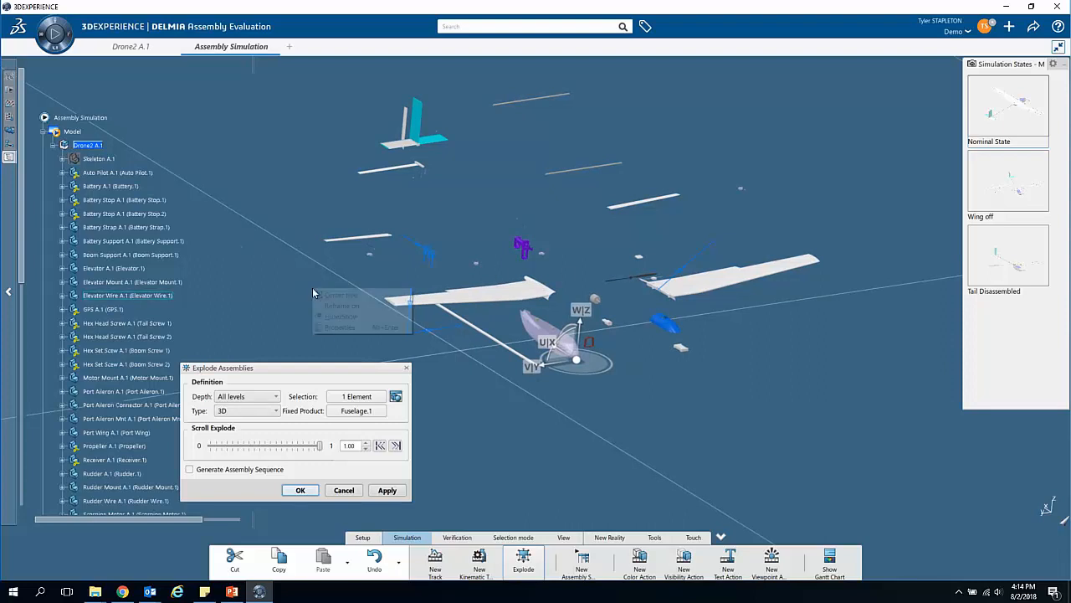
pyautogui.click(403, 361)
pyautogui.moveTo(294, 317)
pyautogui.keyDown('ctrl'); pyautogui.mouseDown(button='middle')
pyautogui.moveTo(293, 264)
pyautogui.moveTo(293, 303)
pyautogui.mouseUp(button='middle'); pyautogui.keyUp('ctrl')
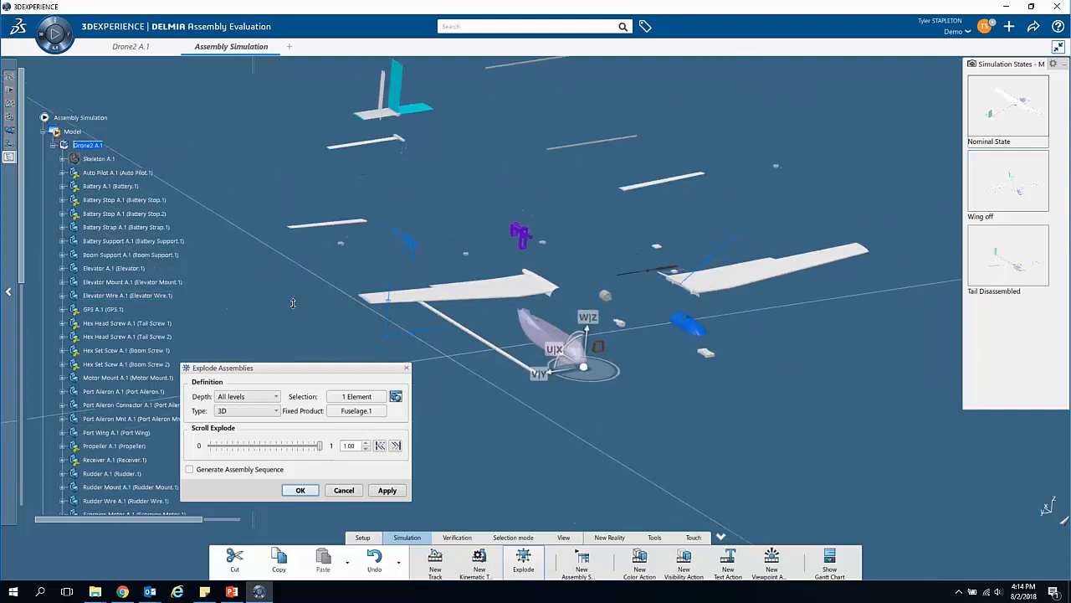
pyautogui.keyDown('ctrl'); pyautogui.moveTo(530, 198); pyautogui.dragTo(469, 196, button='middle'); pyautogui.keyUp('ctrl')
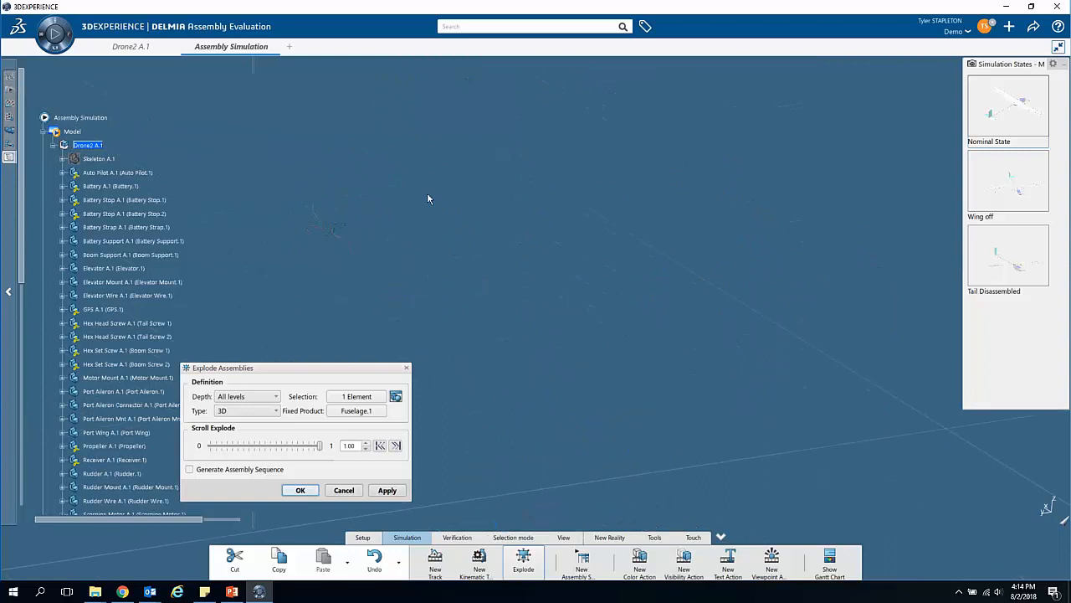
pyautogui.keyDown('ctrl'); pyautogui.moveTo(533, 373); pyautogui.dragTo(386, 217, button='middle'); pyautogui.keyUp('ctrl')
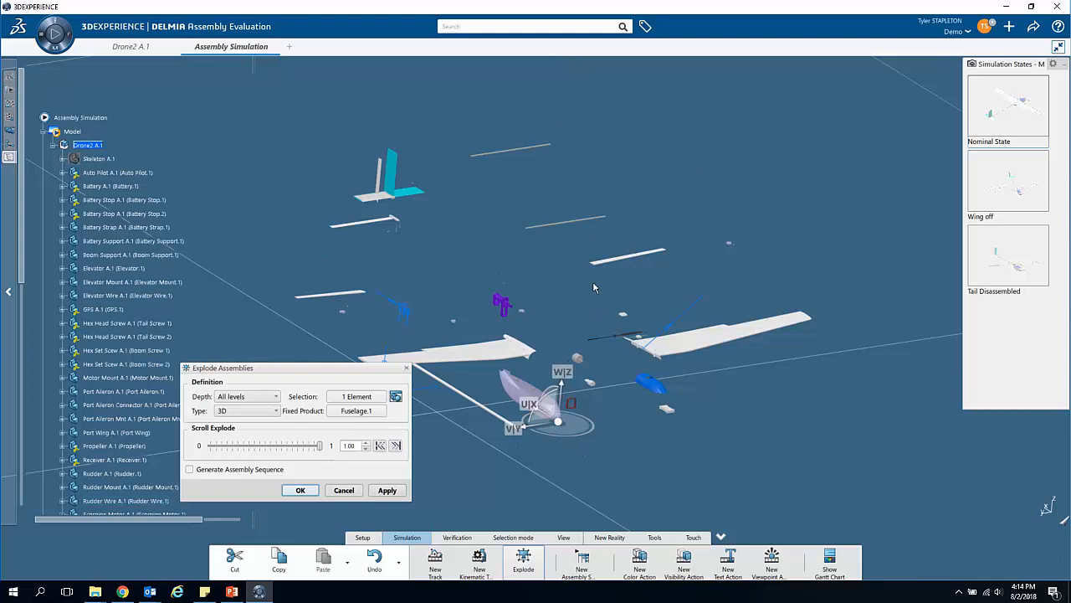
pyautogui.scroll(-5, 464, 225)
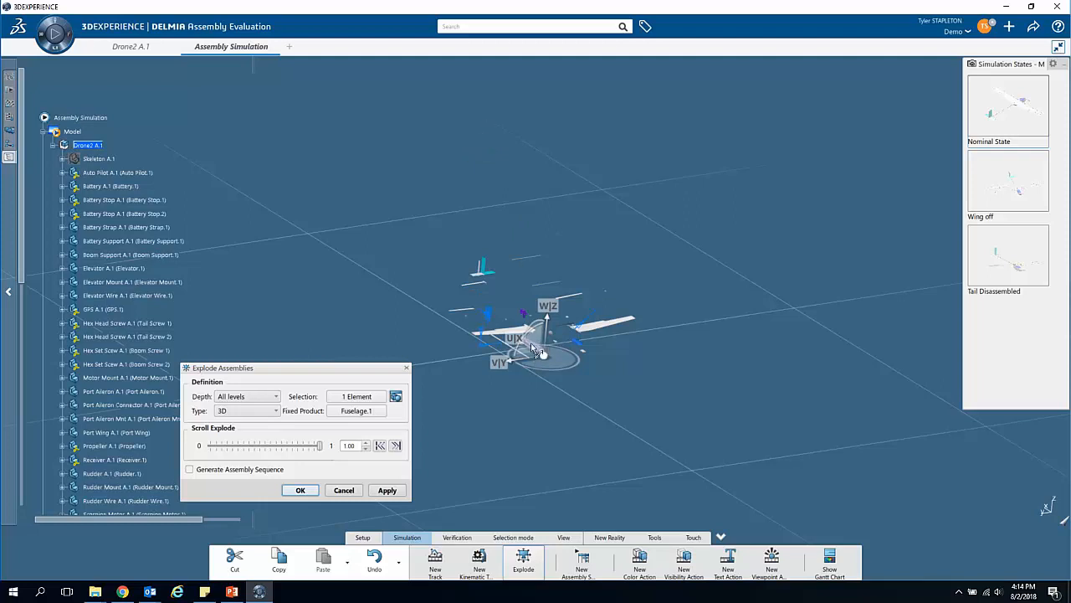
pyautogui.scroll(2, 534, 386)
pyautogui.scroll(3, 536, 345)
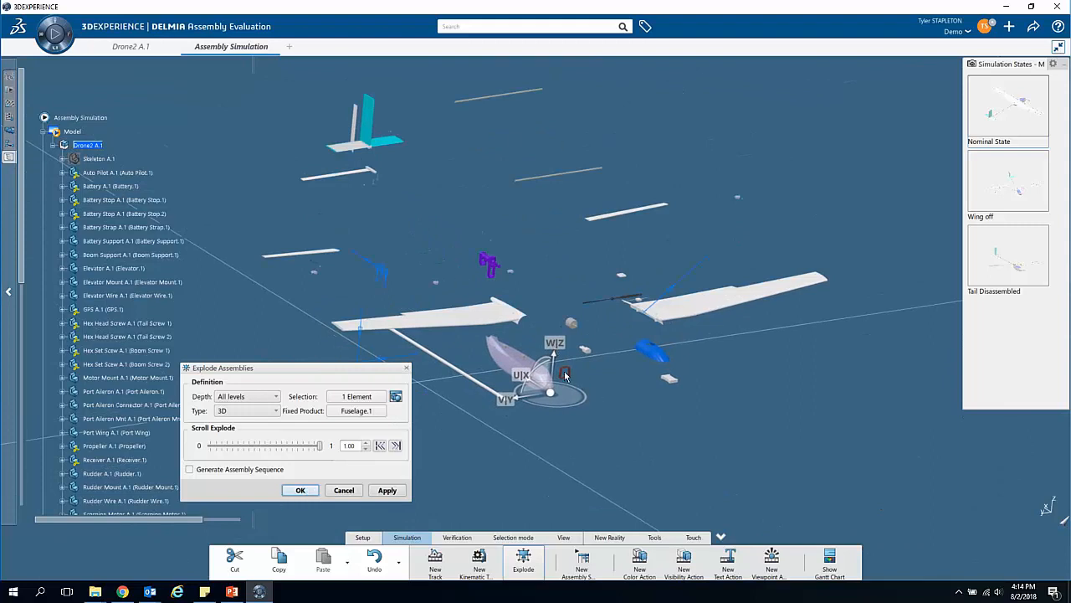
# Step: Reposition the wing beside the blue canopy, the canopy itself and the tail within the exploded layout, then release the manipulator
pyautogui.moveTo(552, 393); pyautogui.dragTo(723, 276)
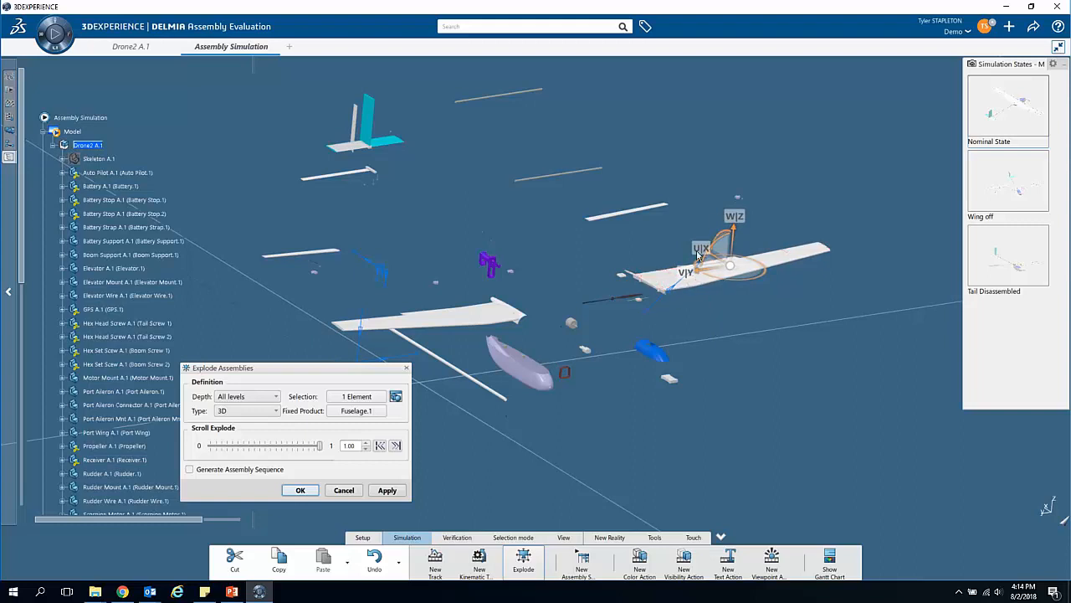
pyautogui.click(661, 356)
pyautogui.moveTo(663, 362); pyautogui.dragTo(632, 339)
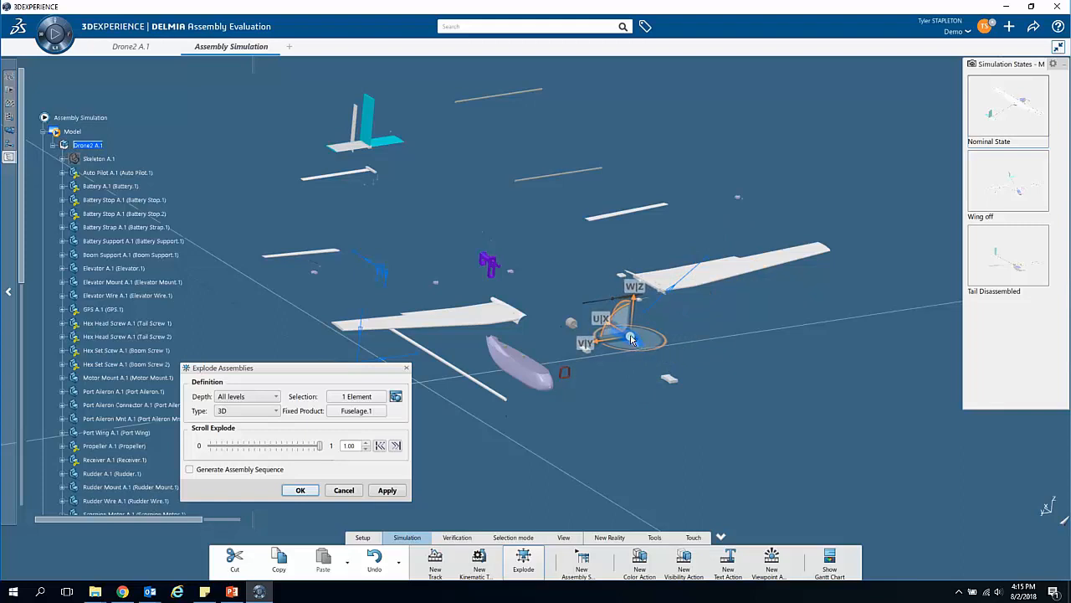
pyautogui.click(400, 143)
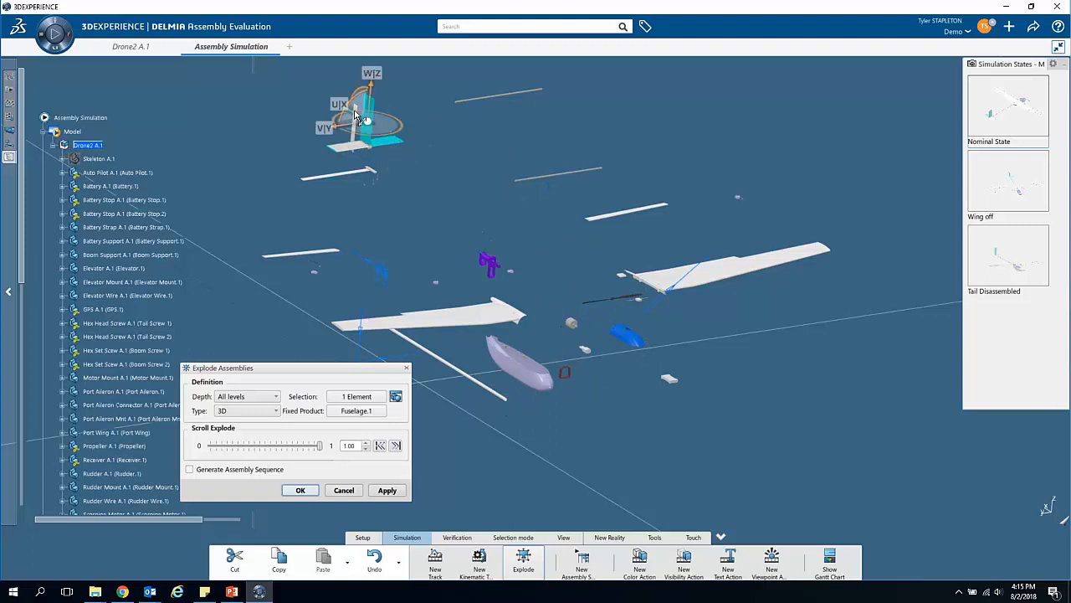
pyautogui.moveTo(360, 121); pyautogui.dragTo(416, 178)
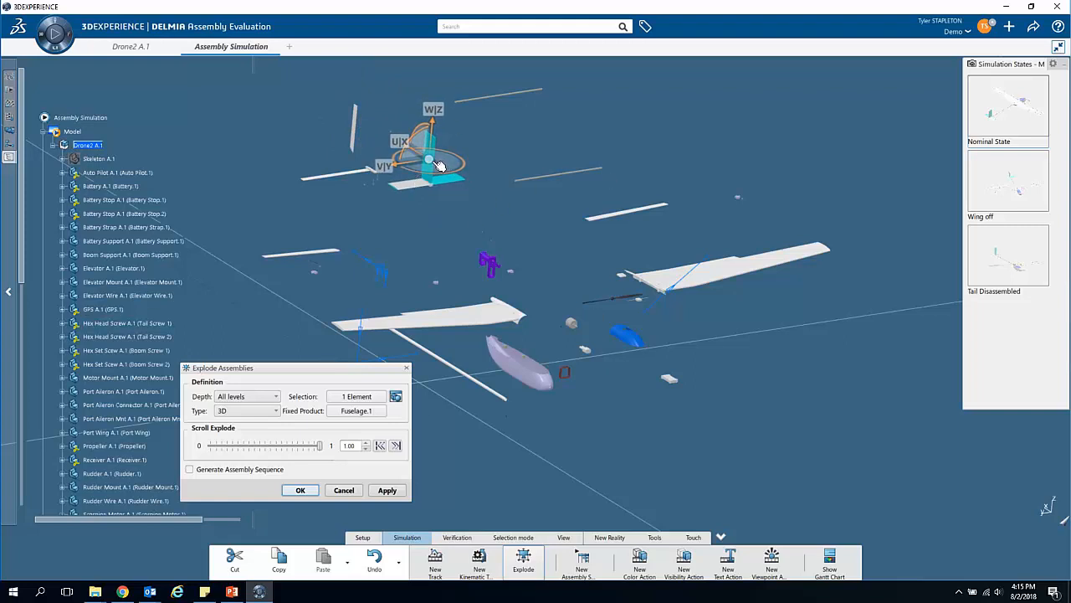
pyautogui.moveTo(436, 162); pyautogui.dragTo(874, 441)
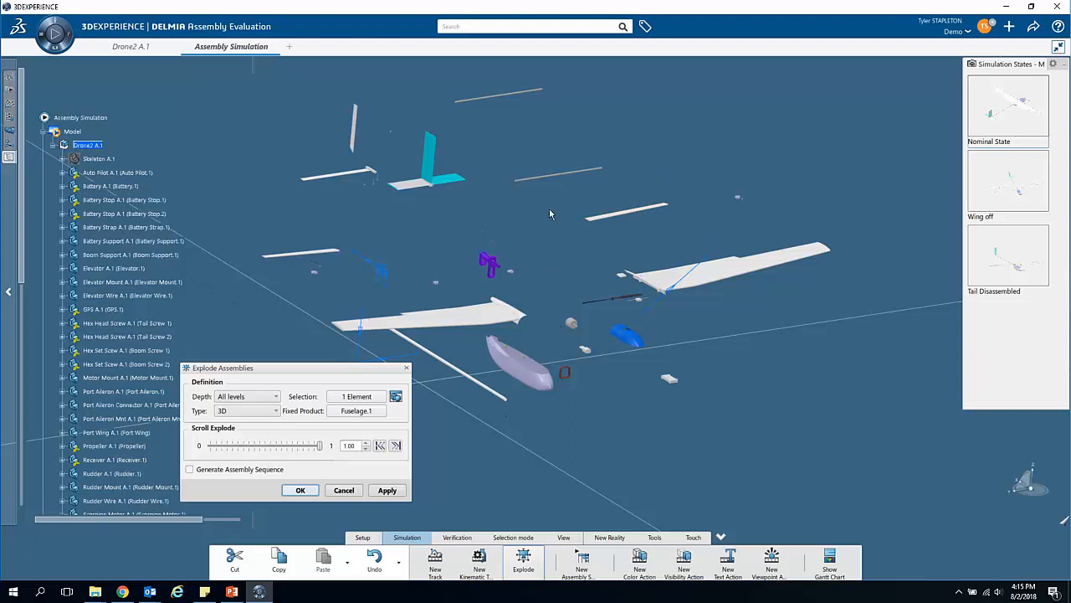
# Step: Scrub the explode level back to full and finish the explosion with tracks and an assembly sequence generated
pyautogui.moveTo(320, 444); pyautogui.dragTo(319, 444)
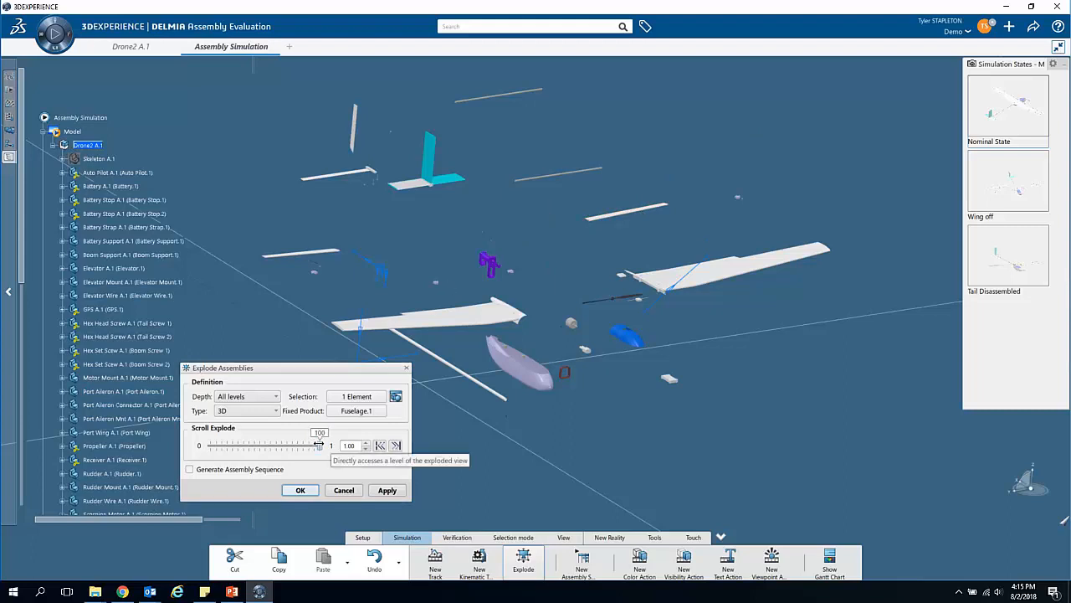
pyautogui.moveTo(308, 444); pyautogui.dragTo(333, 433)
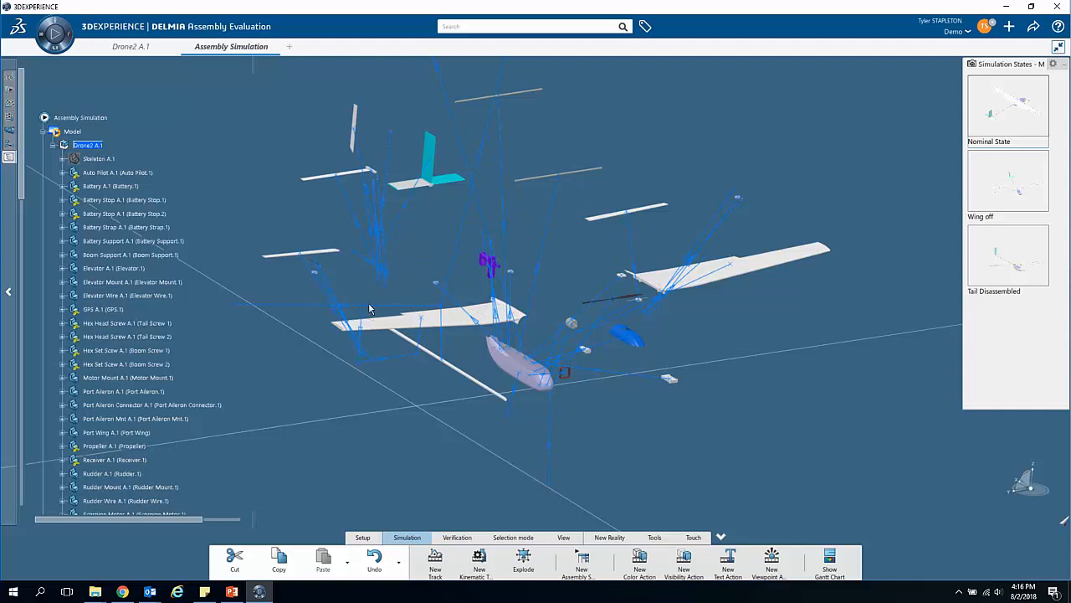
# Step: Find the generated Assembly Sequence.3 below the new tracks, review its activities in the Gantt chart and close the chart
pyautogui.scroll(-15, 109, 405)
pyautogui.scroll(10, 133, 384)
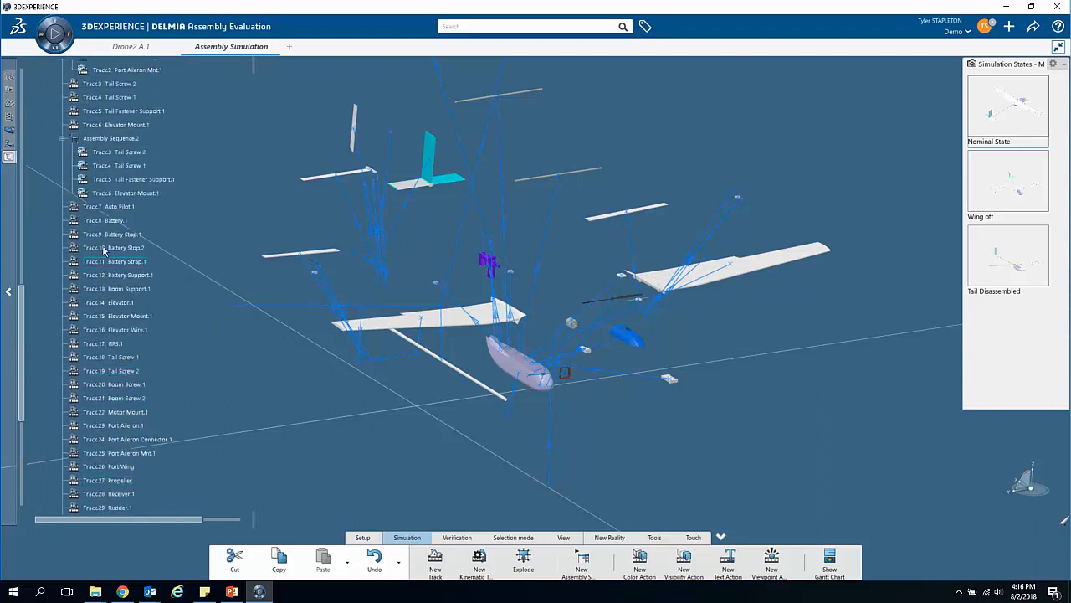
pyautogui.scroll(-10, 103, 335)
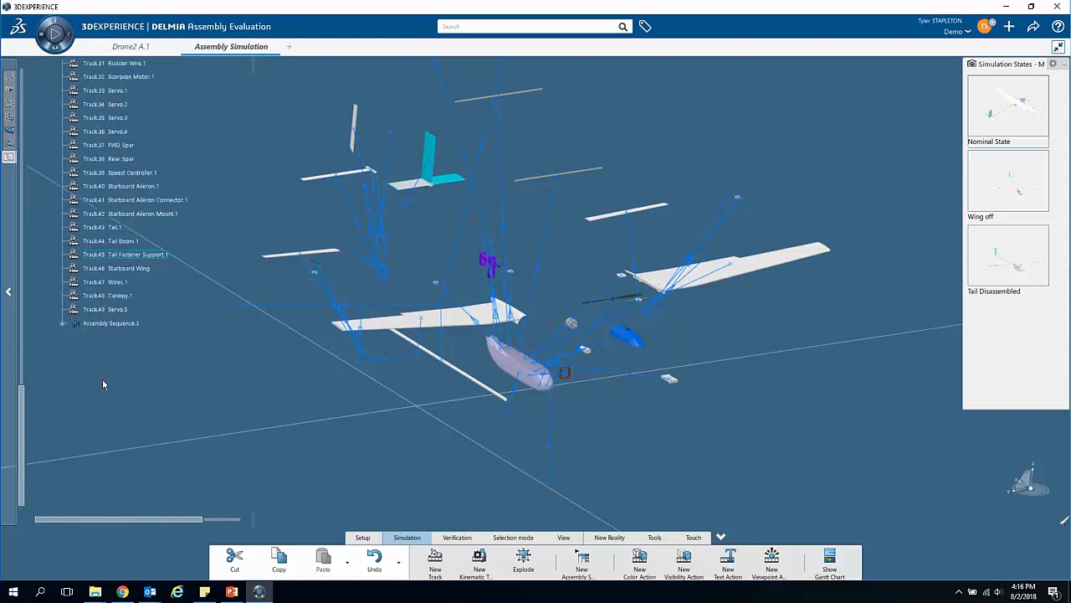
pyautogui.doubleClick(110, 323)
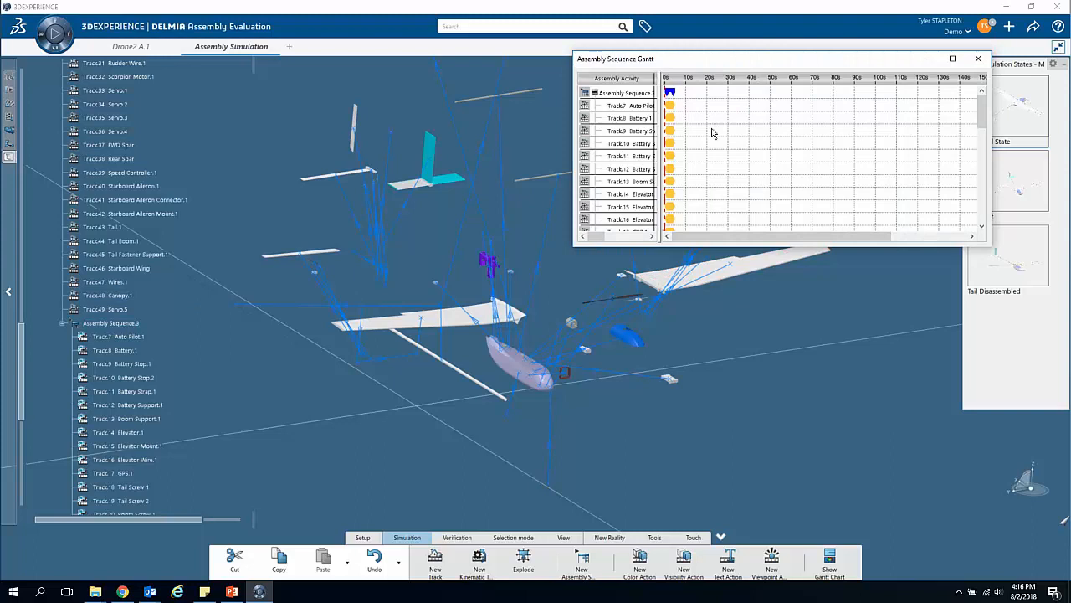
pyautogui.click(978, 59)
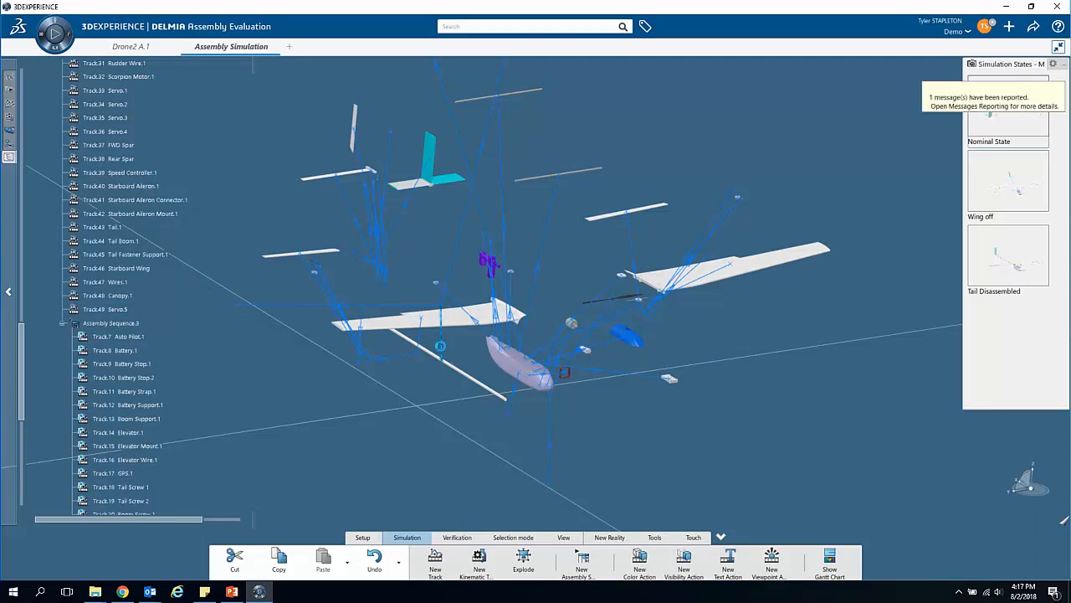
# Step: Open the tail boom's generated track for editing and scrub its motion to the end at 5 s
pyautogui.doubleClick(448, 350)
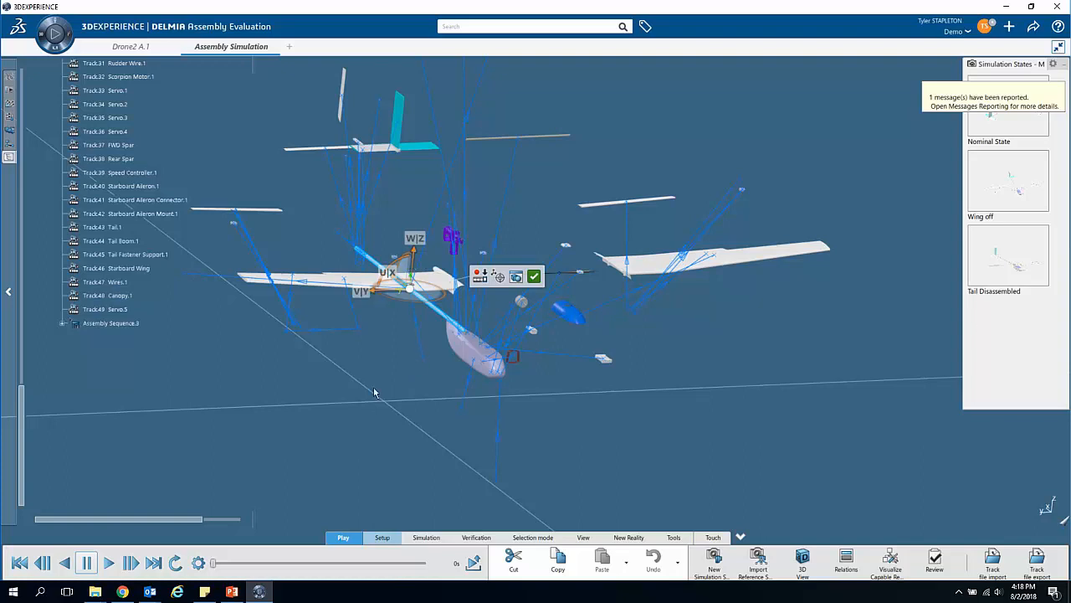
pyautogui.keyDown('ctrl'); pyautogui.moveTo(397, 364); pyautogui.dragTo(457, 400, button='middle'); pyautogui.keyUp('ctrl')
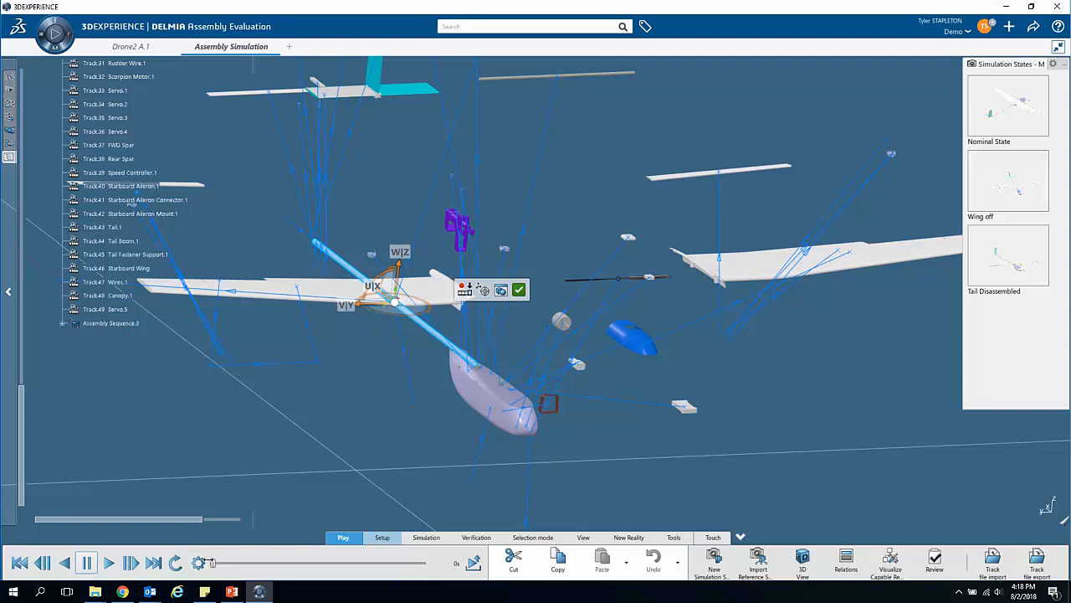
pyautogui.moveTo(211, 563); pyautogui.dragTo(423, 563)
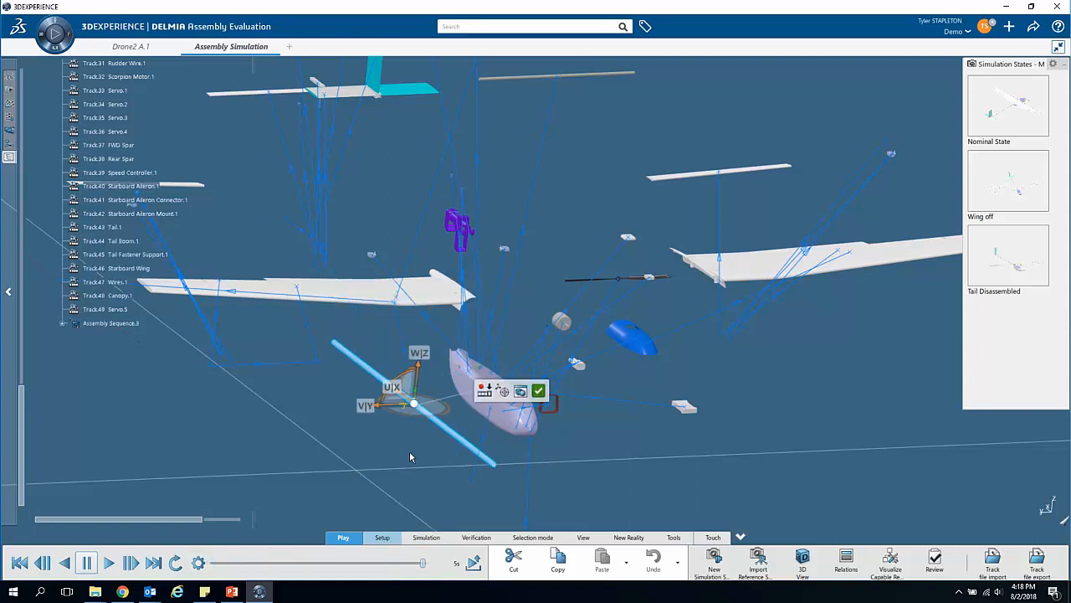
# Step: Raise the tail boom about 94 mm along its Z axis, record the new position in its track and finish the track edit
pyautogui.moveTo(418, 371); pyautogui.dragTo(435, 342)
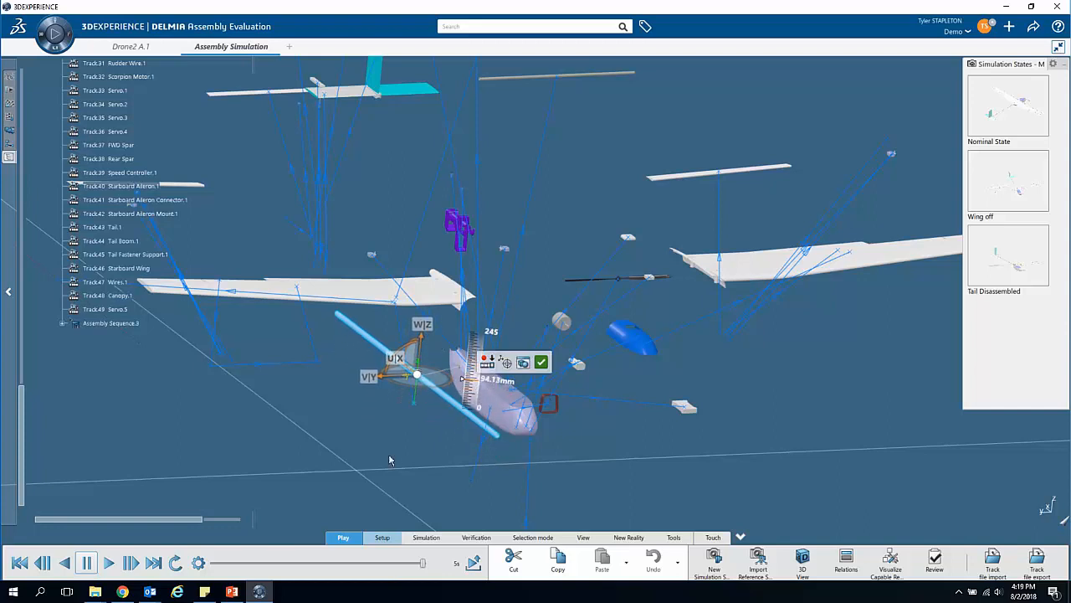
pyautogui.moveTo(394, 428); pyautogui.dragTo(376, 372, button='middle')
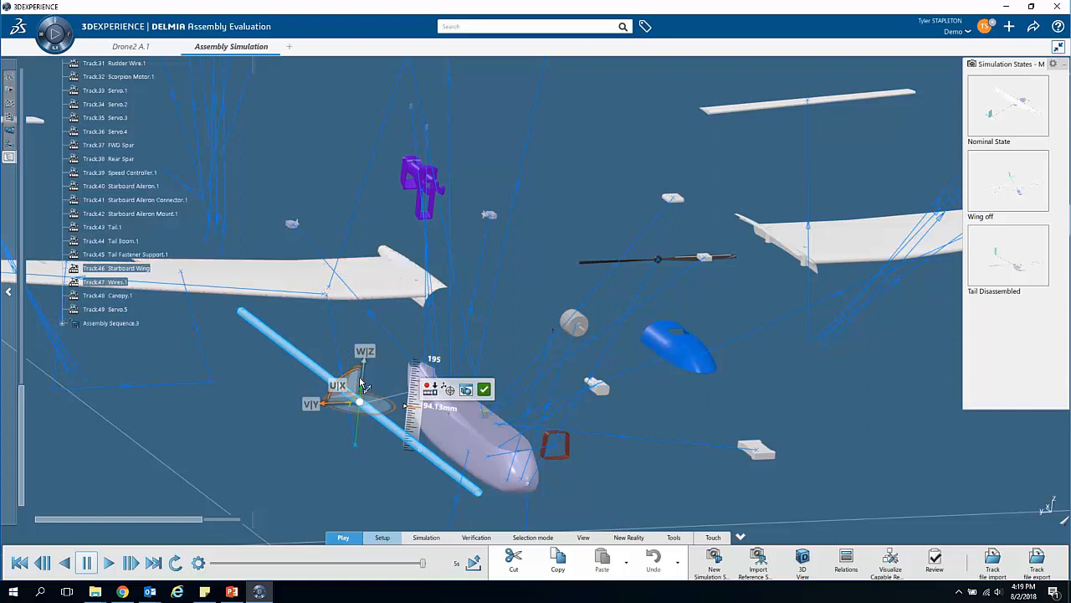
pyautogui.click(430, 390)
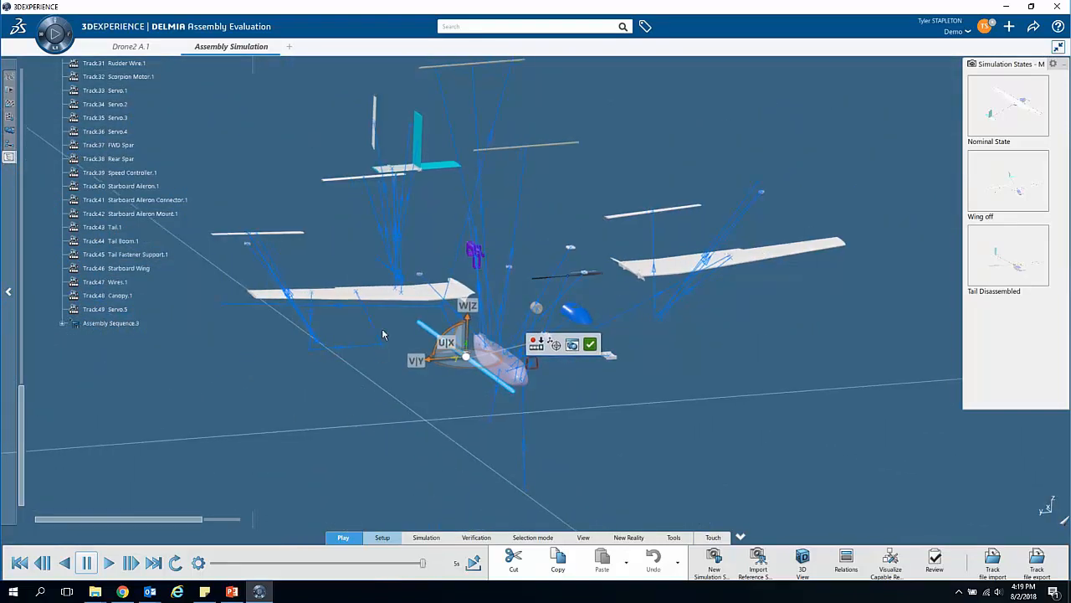
pyautogui.moveTo(540, 345)
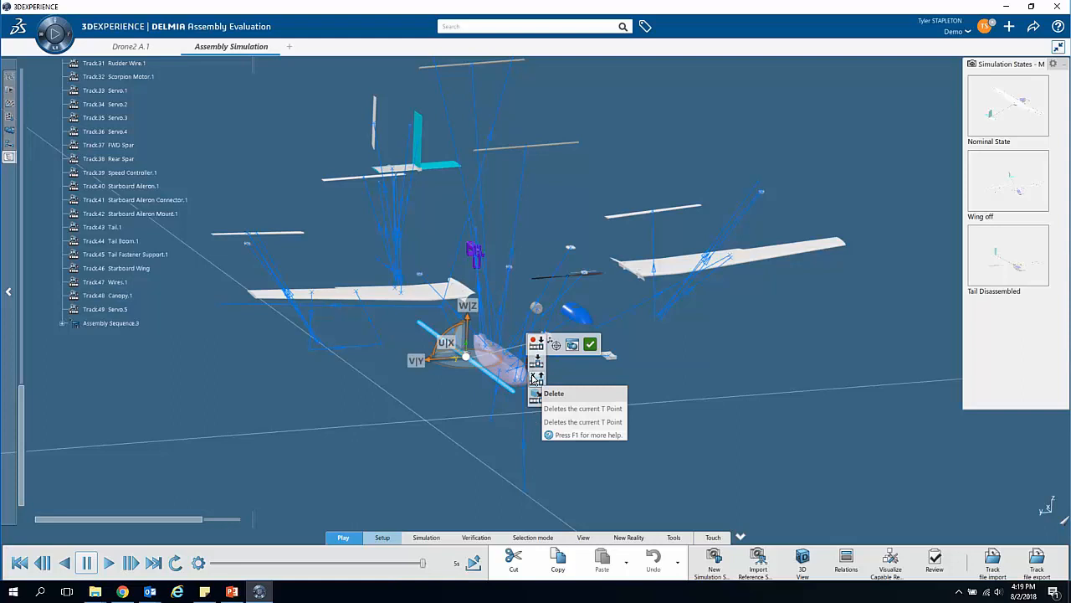
pyautogui.click(591, 344)
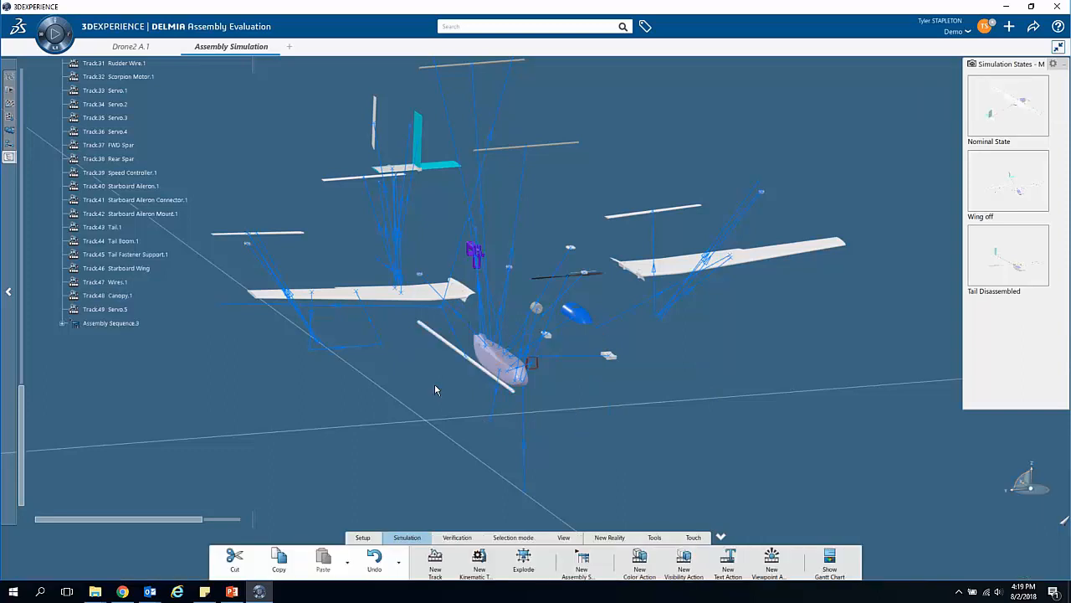
# Step: Save the current exploded layout as a new simulation state named Exploded
pyautogui.moveTo(388, 334); pyautogui.dragTo(480, 393, button='middle')
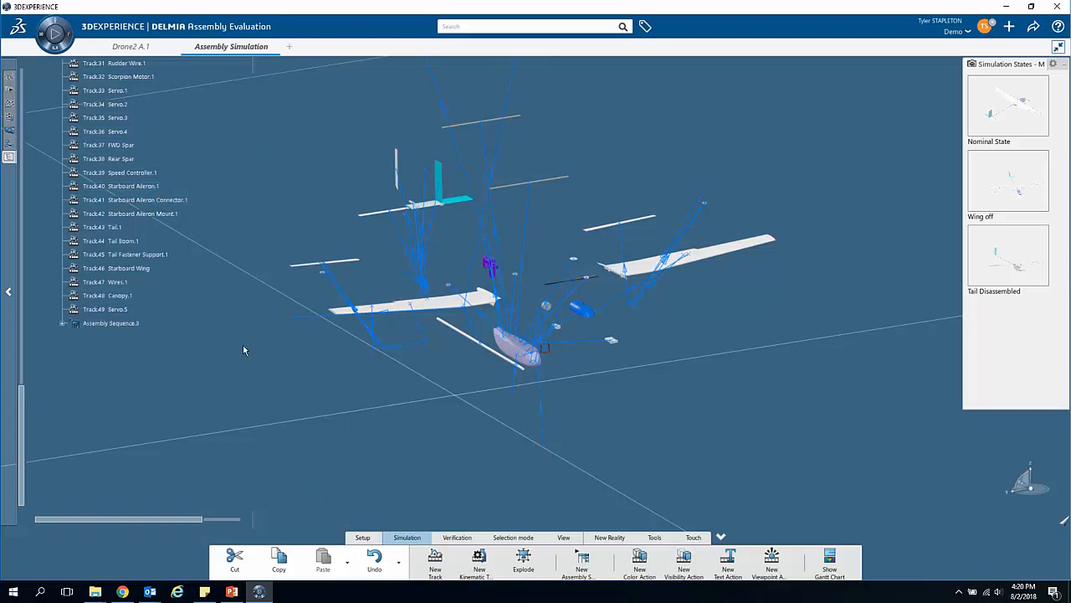
pyautogui.click(362, 537)
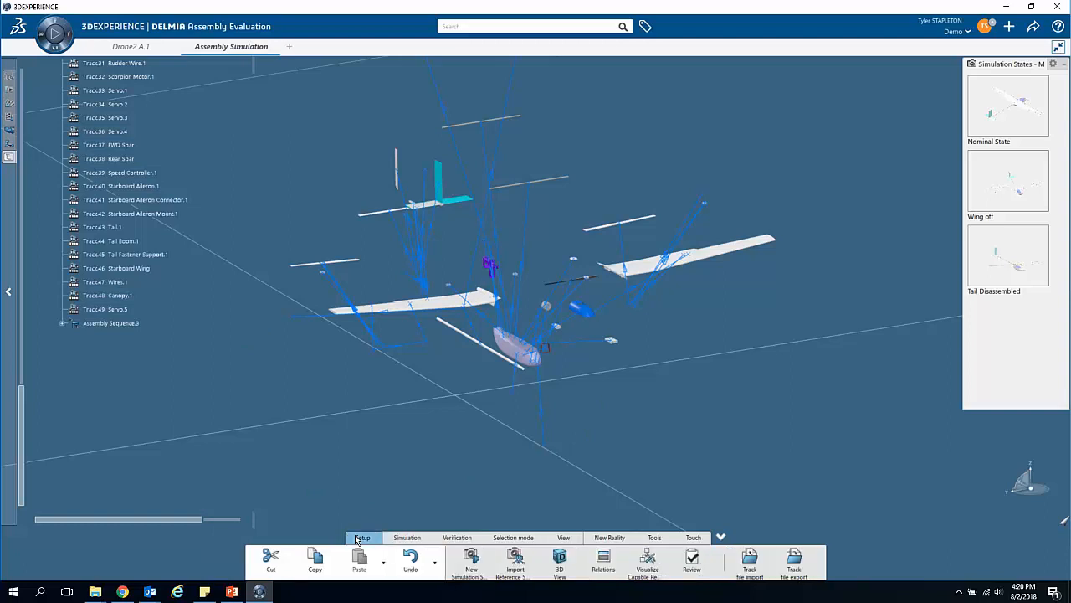
pyautogui.click(470, 568)
pyautogui.moveTo(548, 187); pyautogui.dragTo(429, 197)
pyautogui.write('Explo')
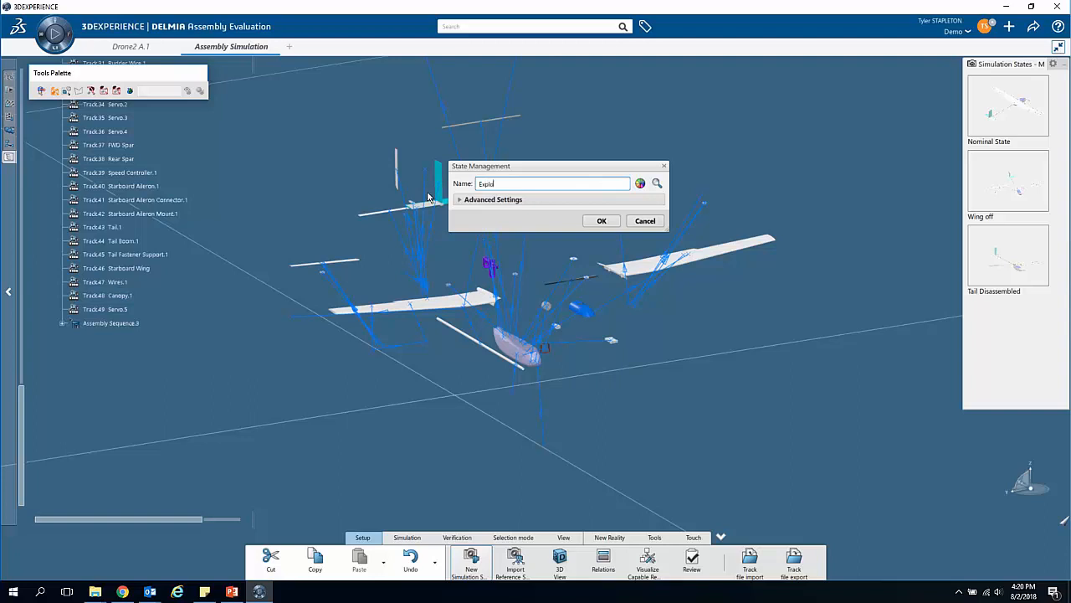
pyautogui.write('ded')
pyautogui.click(601, 220)
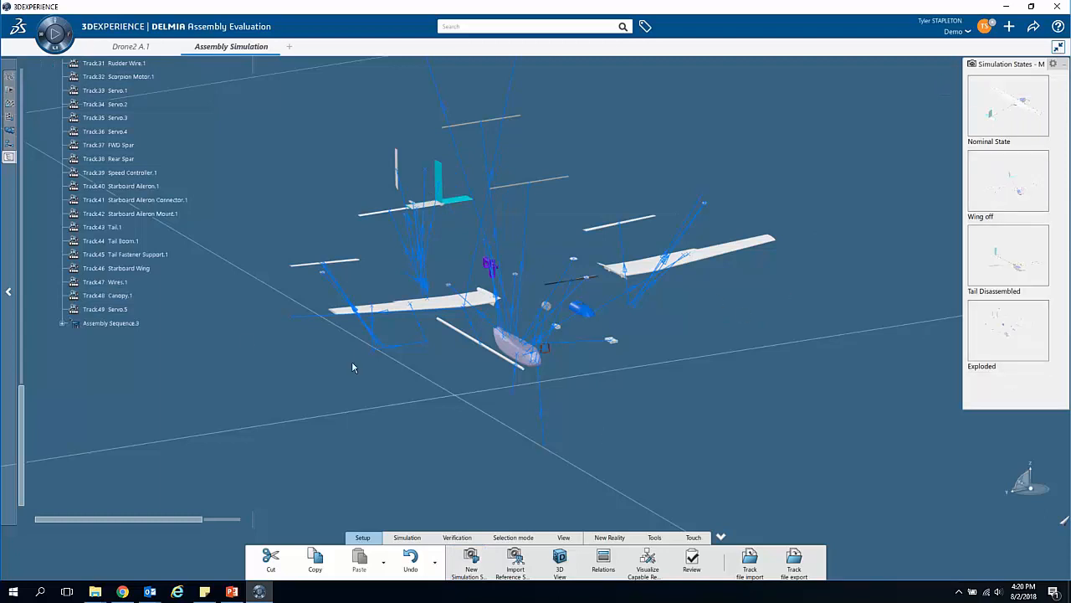
# Step: Hide the explosion's generated tracks, from Track.7 for Auto Pilot.1 through Track.49 for Servo.5
pyautogui.moveTo(683, 325)
pyautogui.keyDown('ctrl'); pyautogui.mouseDown(button='middle')
pyautogui.moveTo(678, 349)
pyautogui.moveTo(675, 333)
pyautogui.mouseUp(button='middle'); pyautogui.keyUp('ctrl')
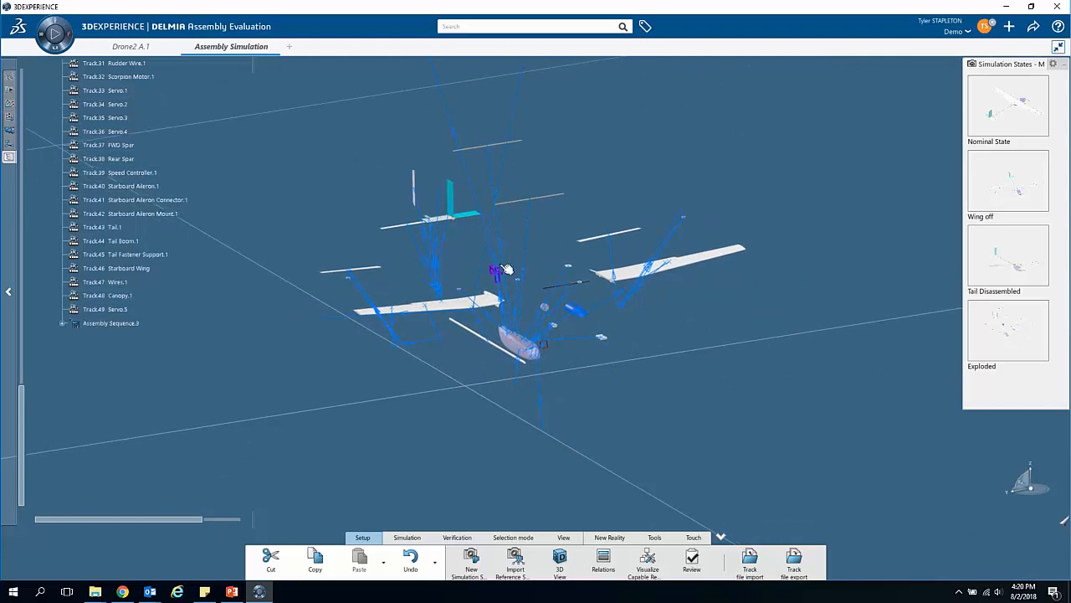
pyautogui.scroll(4, 263, 306)
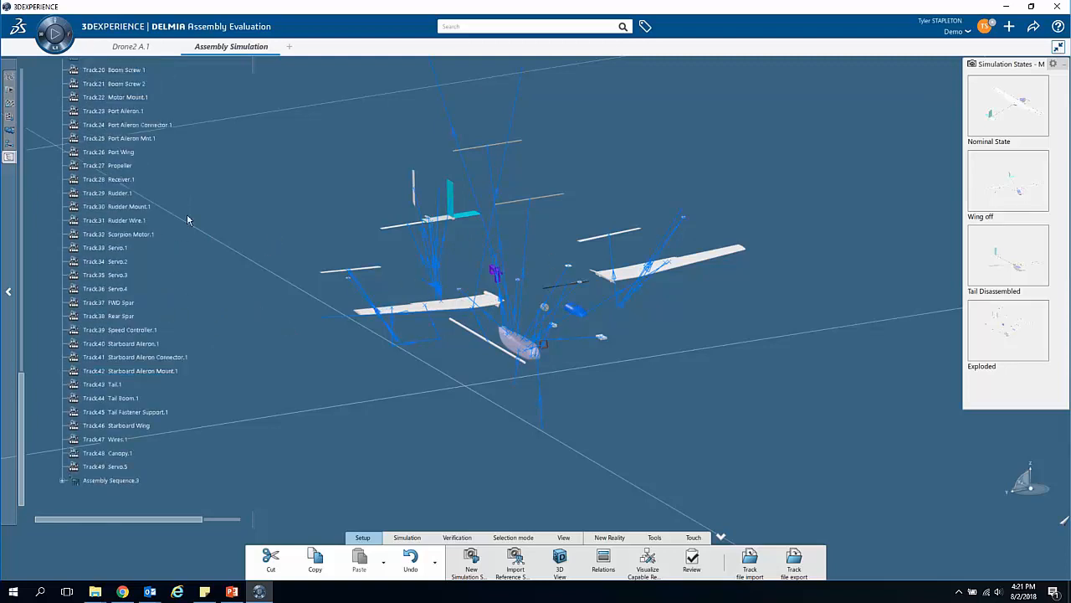
pyautogui.scroll(6, 188, 220)
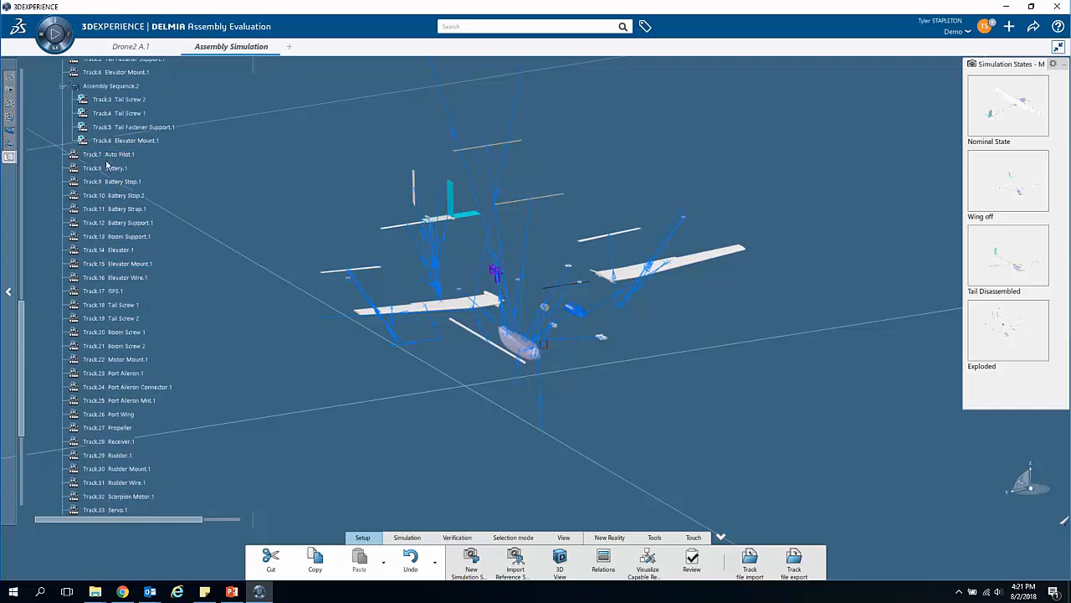
pyautogui.scroll(-12, 109, 184)
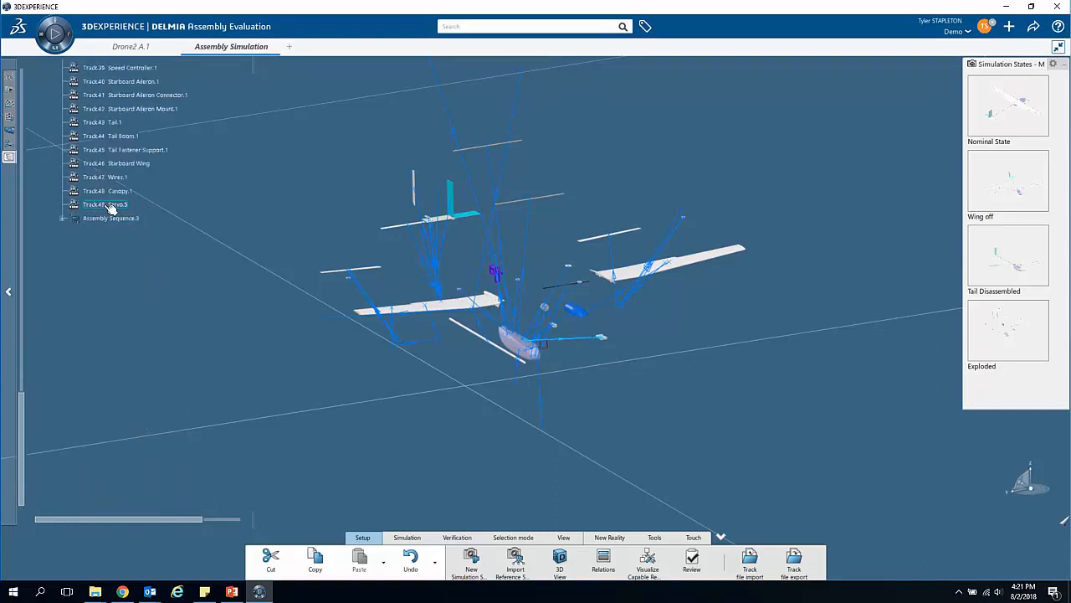
pyautogui.keyDown('shift'); pyautogui.click(112, 209); pyautogui.keyUp('shift')
pyautogui.rightClick(111, 209)
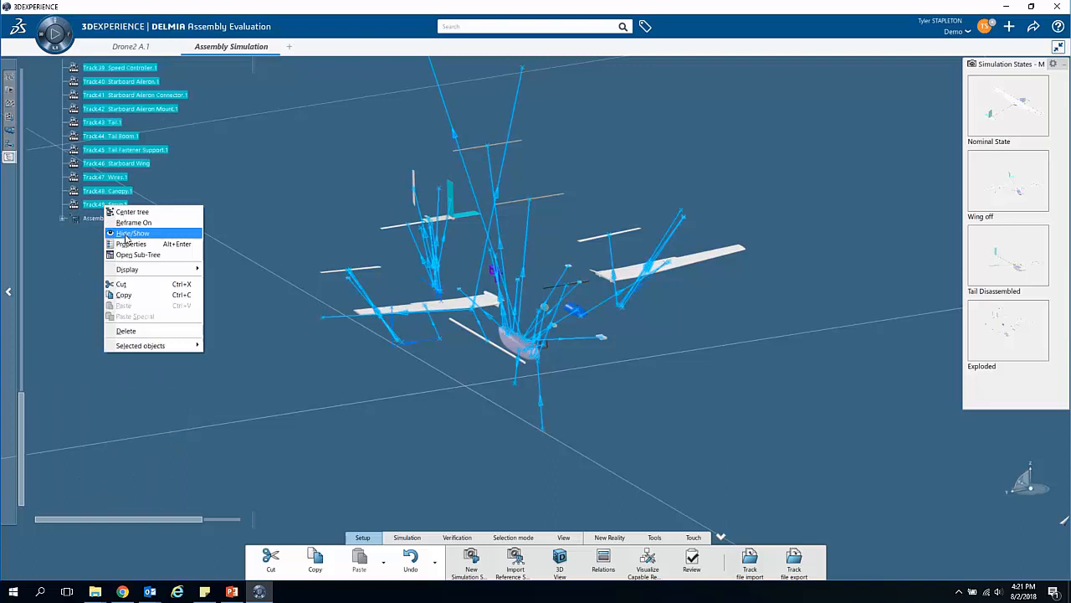
pyautogui.click(126, 233)
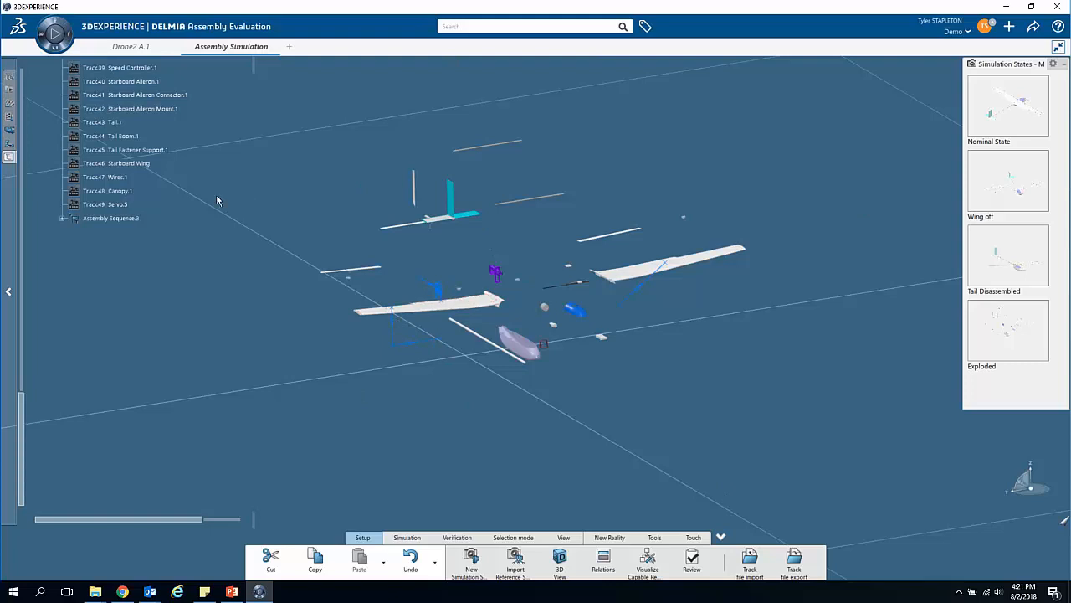
pyautogui.scroll(10, 156, 229)
pyautogui.scroll(5, 156, 228)
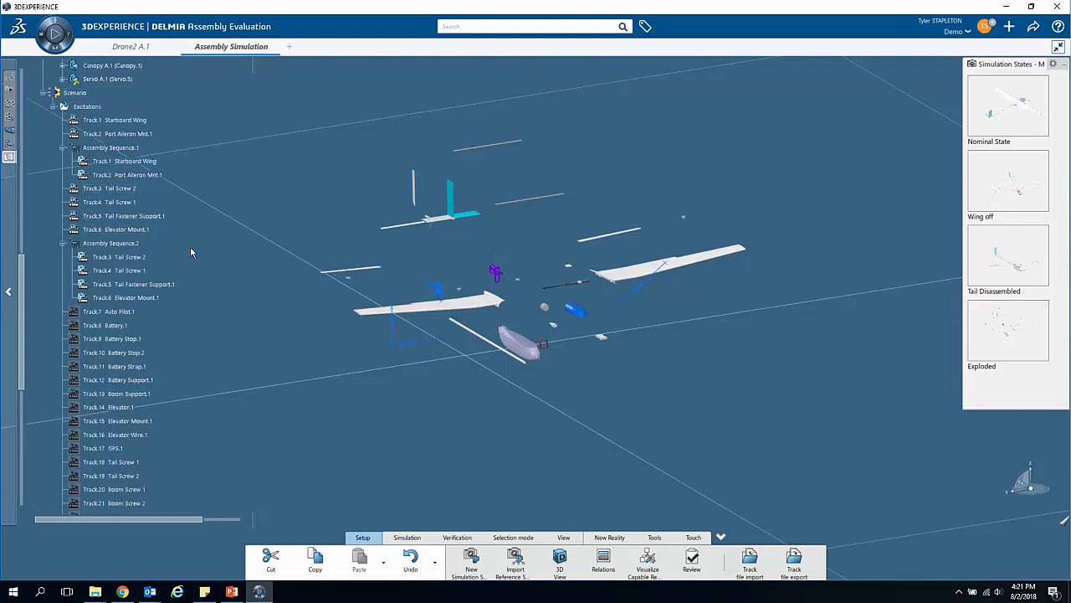
pyautogui.moveTo(591, 300); pyautogui.dragTo(549, 324, button='middle')
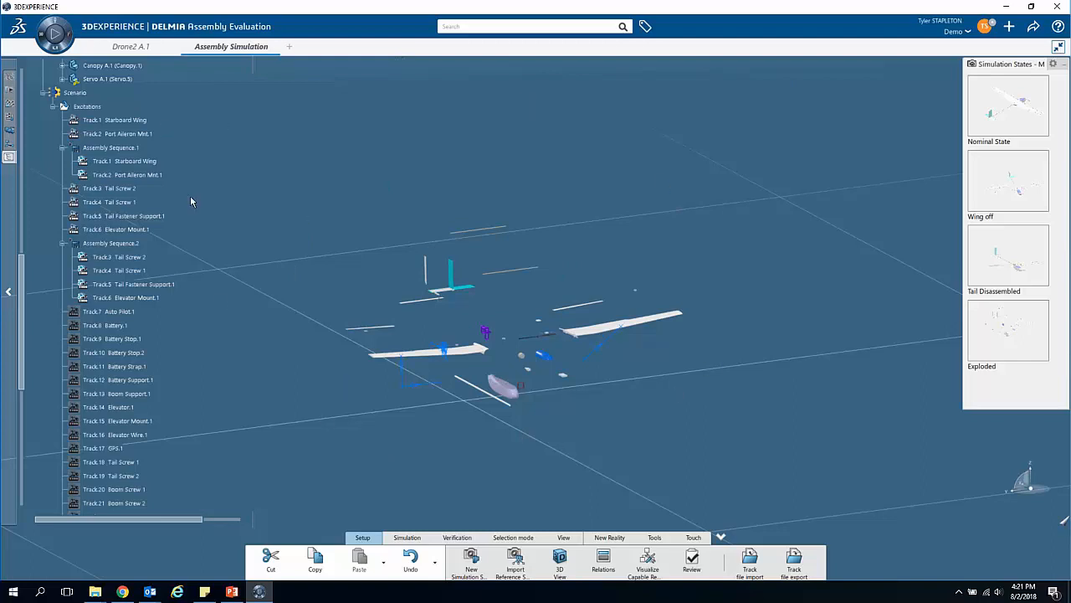
pyautogui.click(46, 93)
pyautogui.scroll(10, 104, 174)
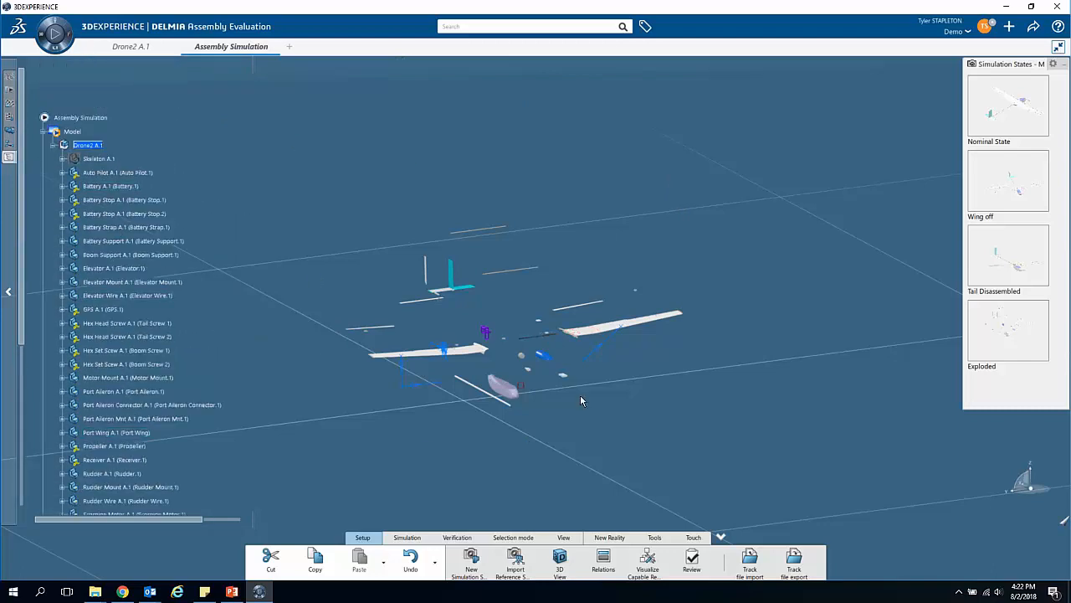
pyautogui.moveTo(473, 334)
pyautogui.mouseDown(button='middle')
pyautogui.moveTo(487, 336)
pyautogui.moveTo(478, 340)
pyautogui.mouseUp(button='middle')
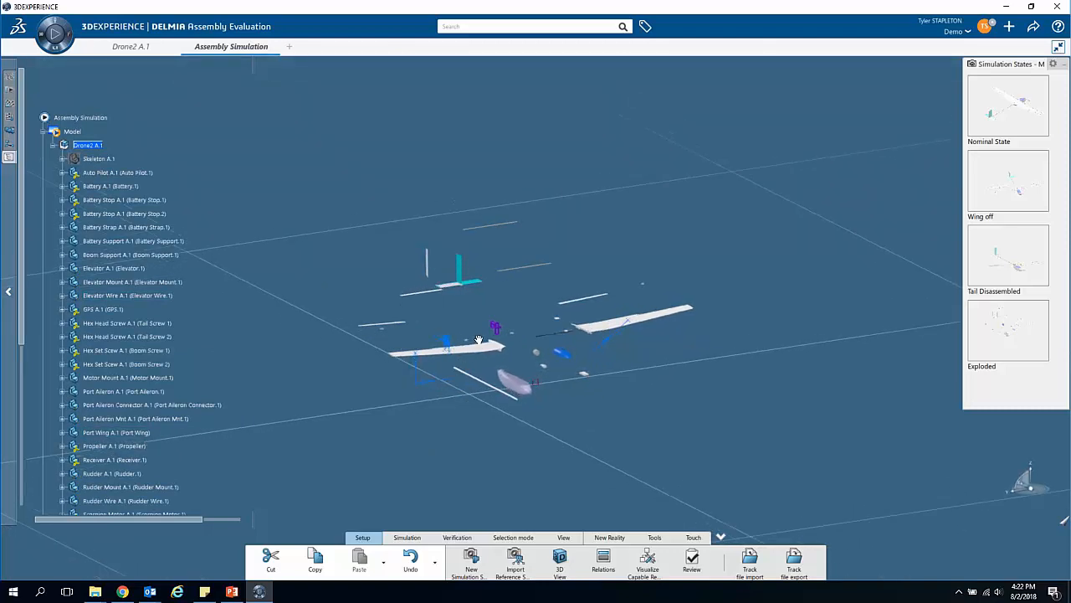
pyautogui.moveTo(594, 419); pyautogui.dragTo(566, 411, button='middle')
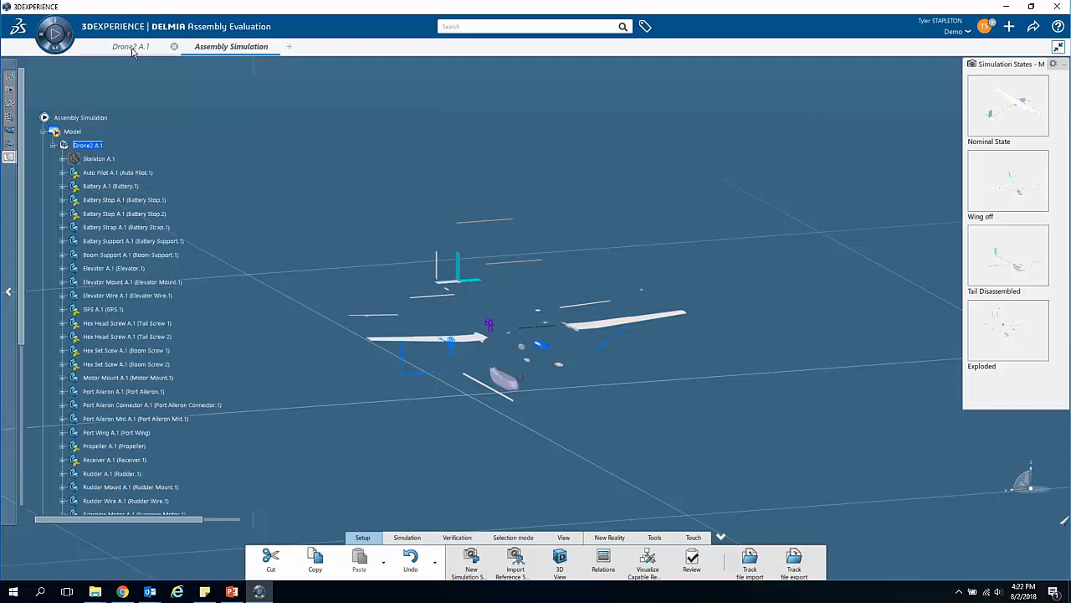
# Step: Switch to the Drone2 A.1 product, insert a drawing under its root and title it Assembly Drawings
pyautogui.click(130, 47)
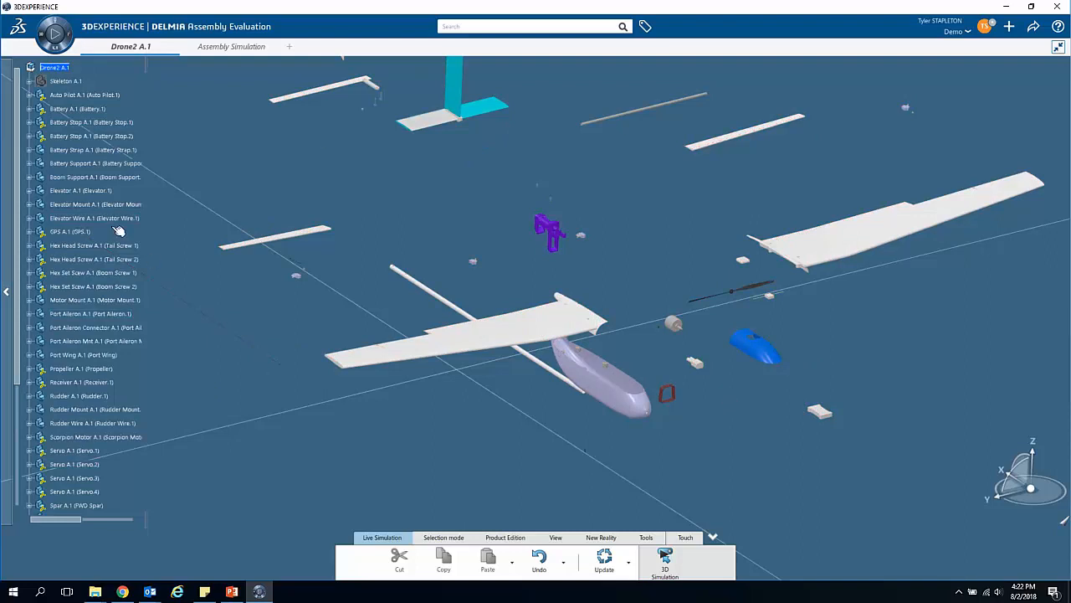
pyautogui.rightClick(62, 68)
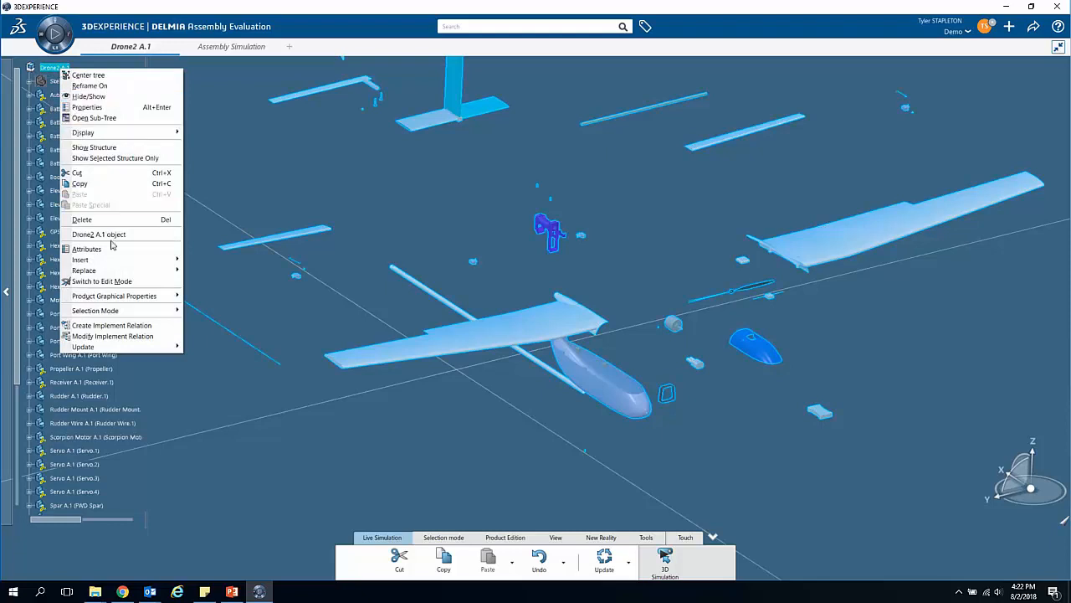
pyautogui.moveTo(129, 264)
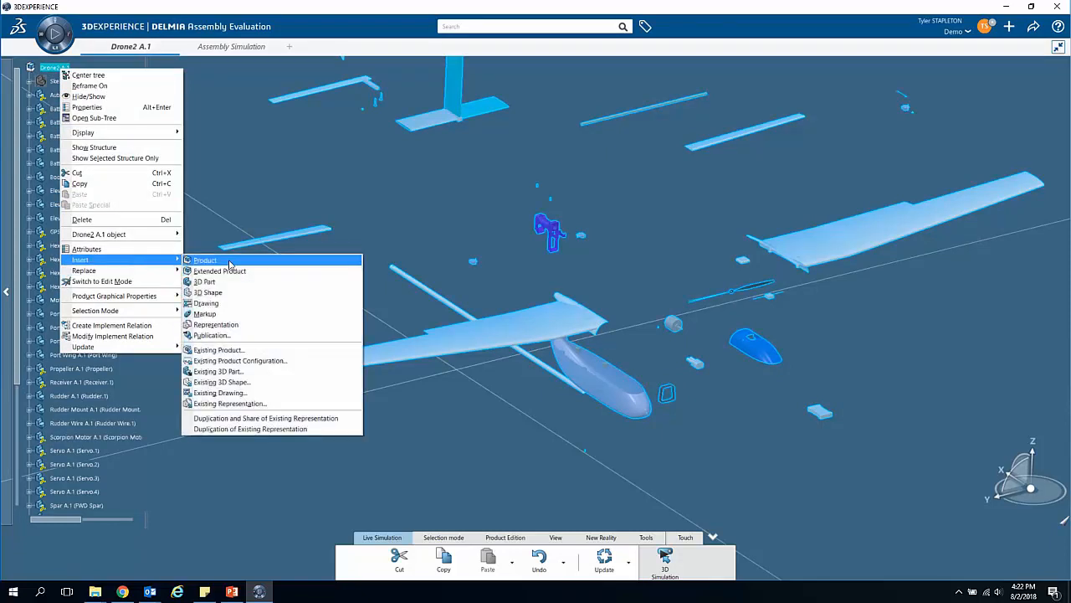
pyautogui.click(238, 299)
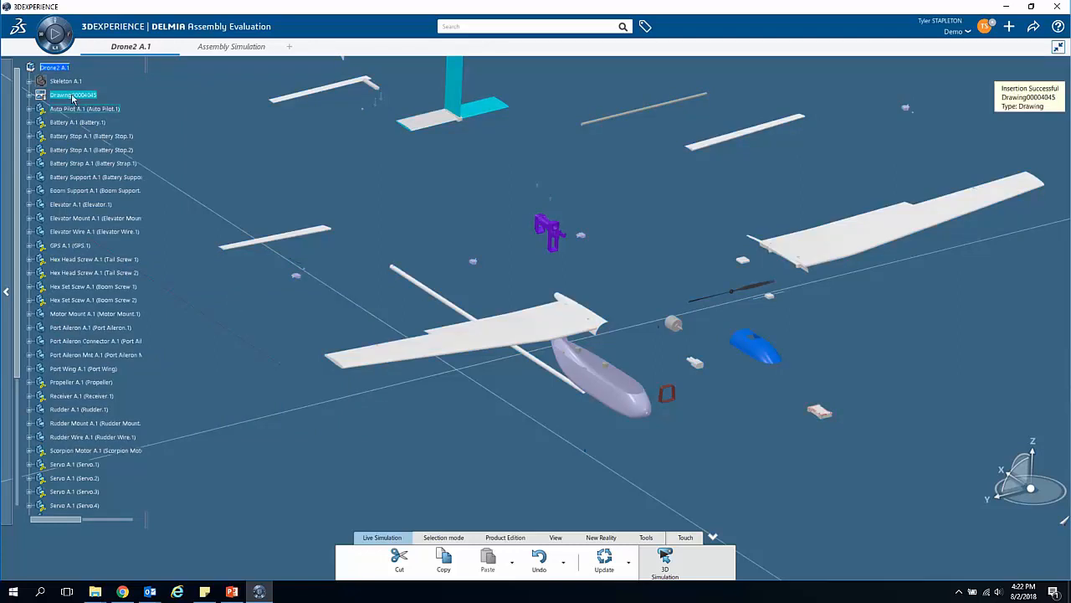
pyautogui.rightClick(82, 98)
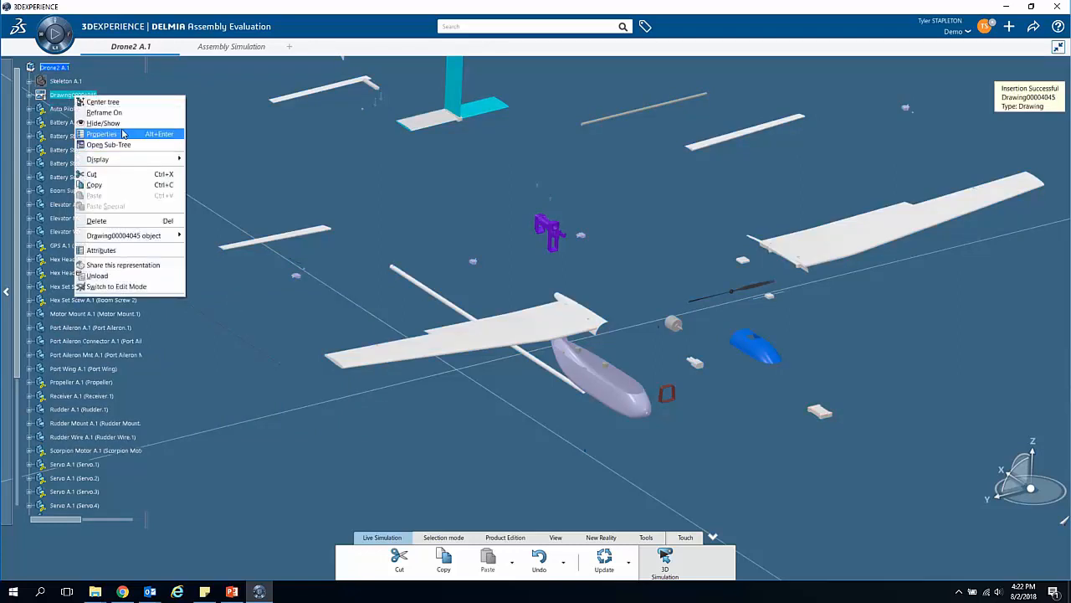
pyautogui.click(122, 134)
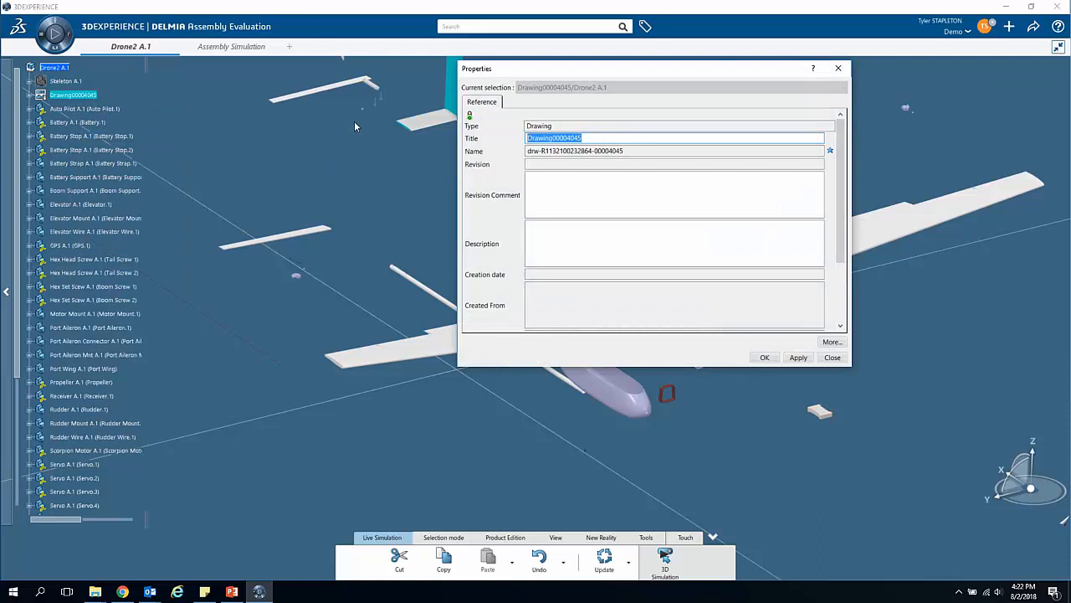
pyautogui.write('Assembly Drawing')
pyautogui.press('Return')
# Step: Insert a product markup titled Exploded under the Drone2 A.1 root
pyautogui.rightClick(55, 67)
pyautogui.moveTo(109, 259)
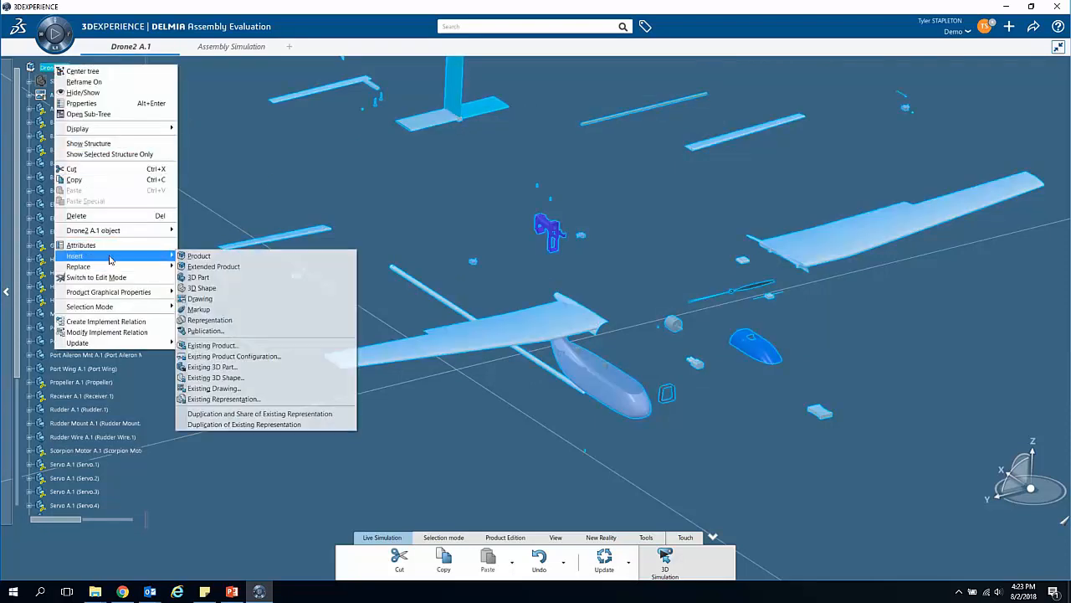
pyautogui.click(254, 310)
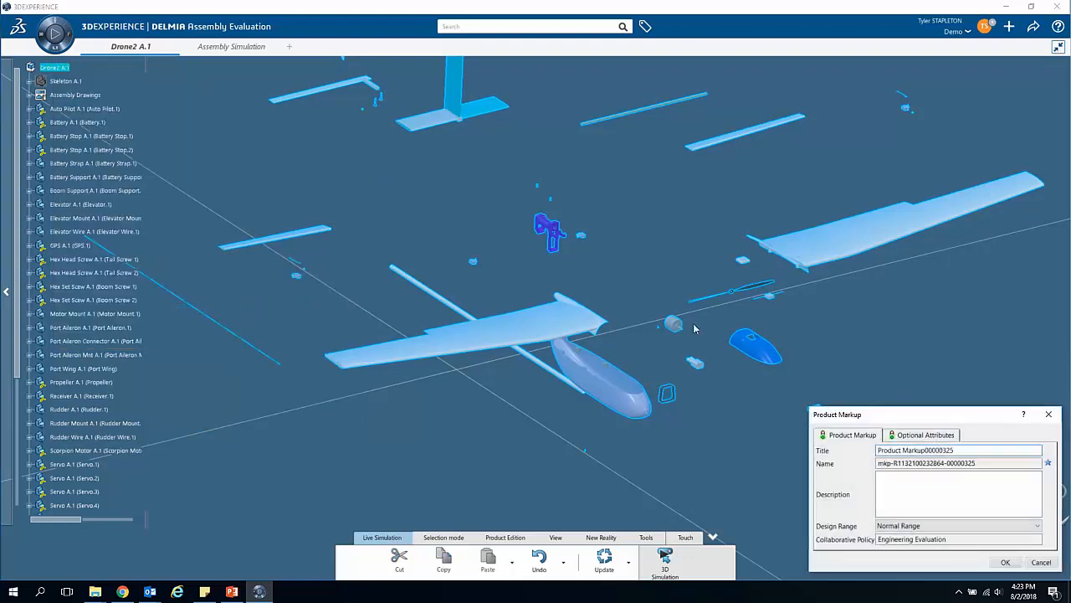
pyautogui.moveTo(986, 450); pyautogui.dragTo(842, 460)
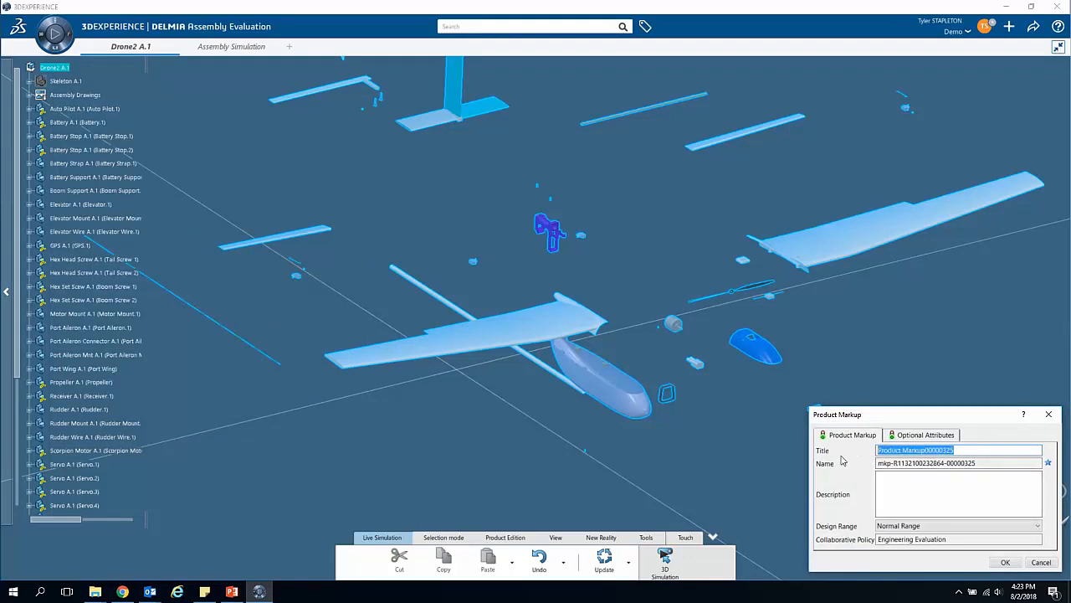
pyautogui.write('Exploded')
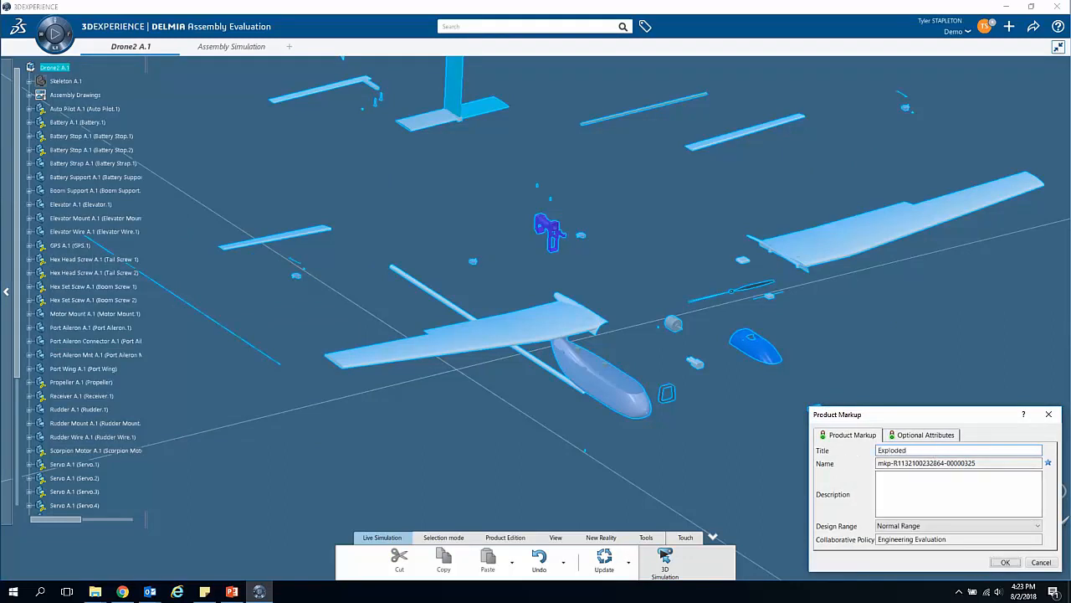
pyautogui.press('Return')
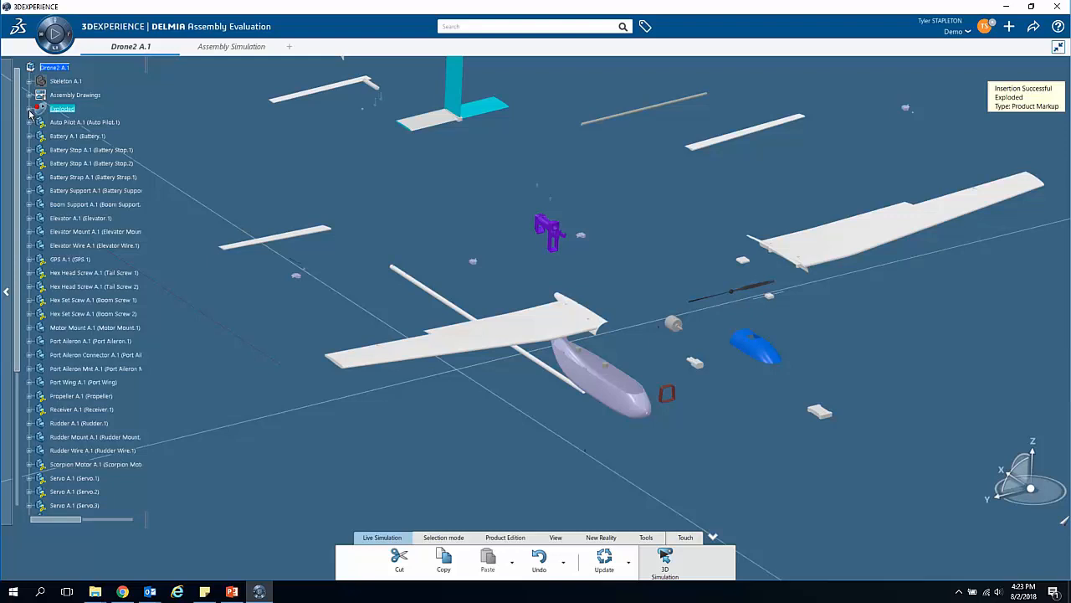
# Step: Expand the Exploded markup in the tree to inspect its Slides and Notes branches beside the exploded drone
pyautogui.click(30, 110)
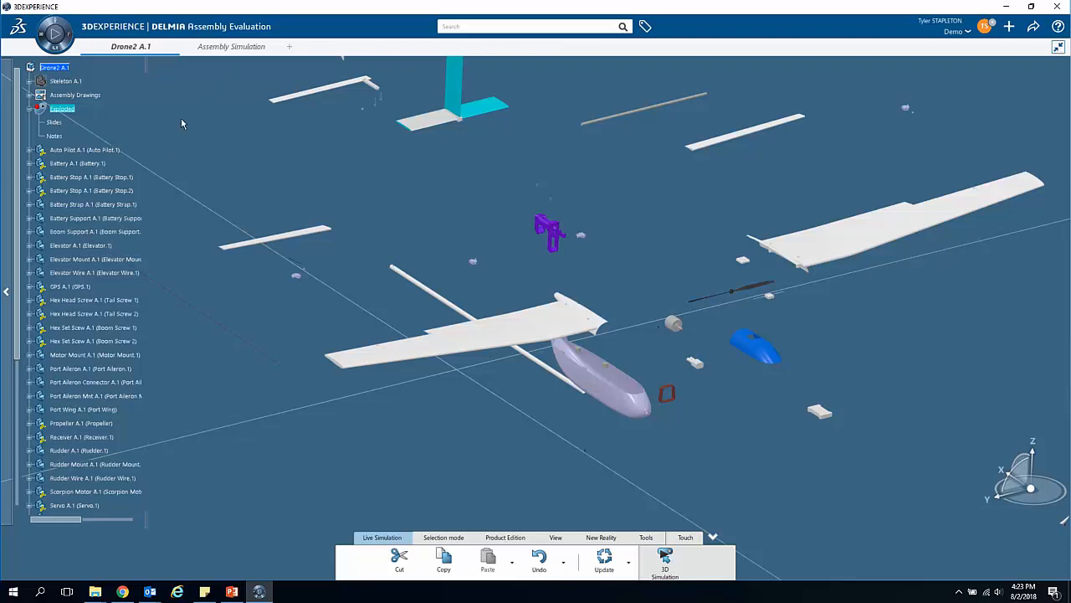
pyautogui.scroll(-1, 192, 148)
pyautogui.scroll(2, 243, 143)
pyautogui.scroll(-4, 246, 170)
pyautogui.scroll(1, 251, 175)
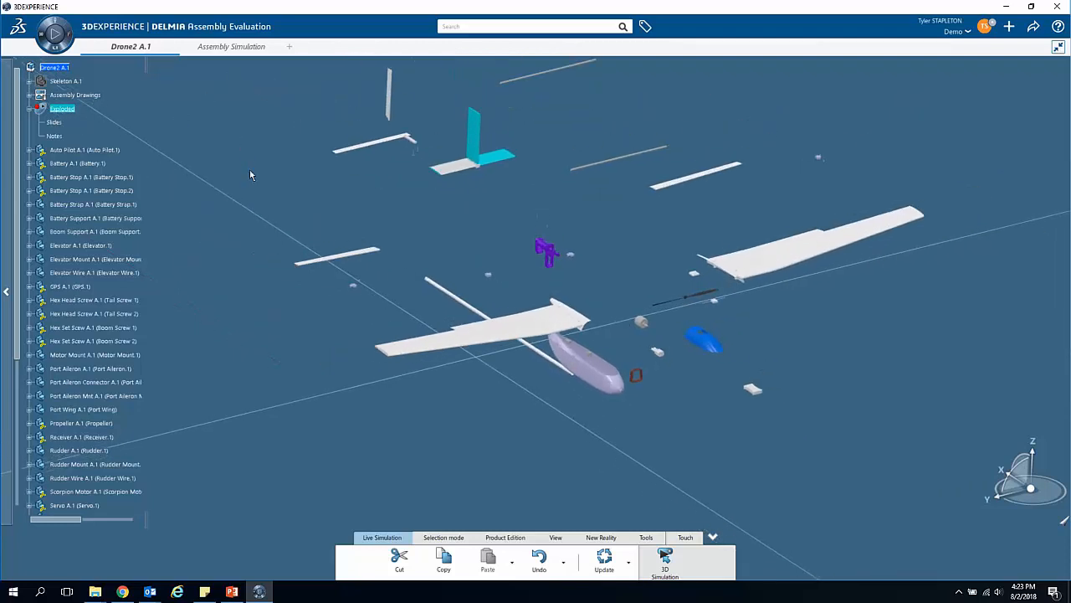
pyautogui.moveTo(317, 220); pyautogui.dragTo(311, 258, button='middle')
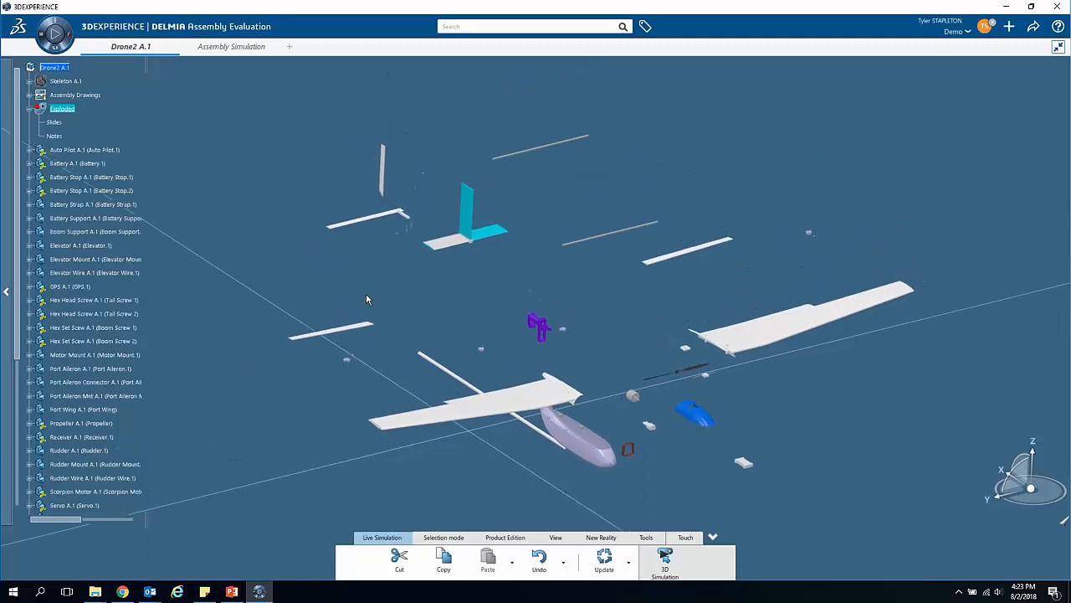
# Step: Switch to Design Review, capture the current exploded drone view as a slide in the Exploded markup and reveal it under Slides
pyautogui.click(53, 29)
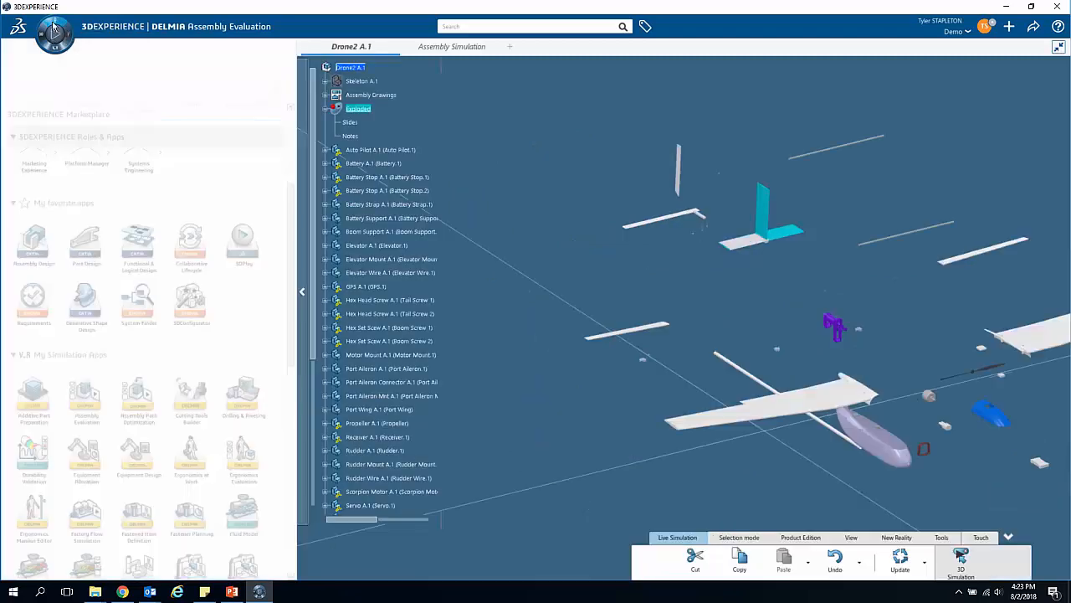
pyautogui.scroll(-10, 98, 350)
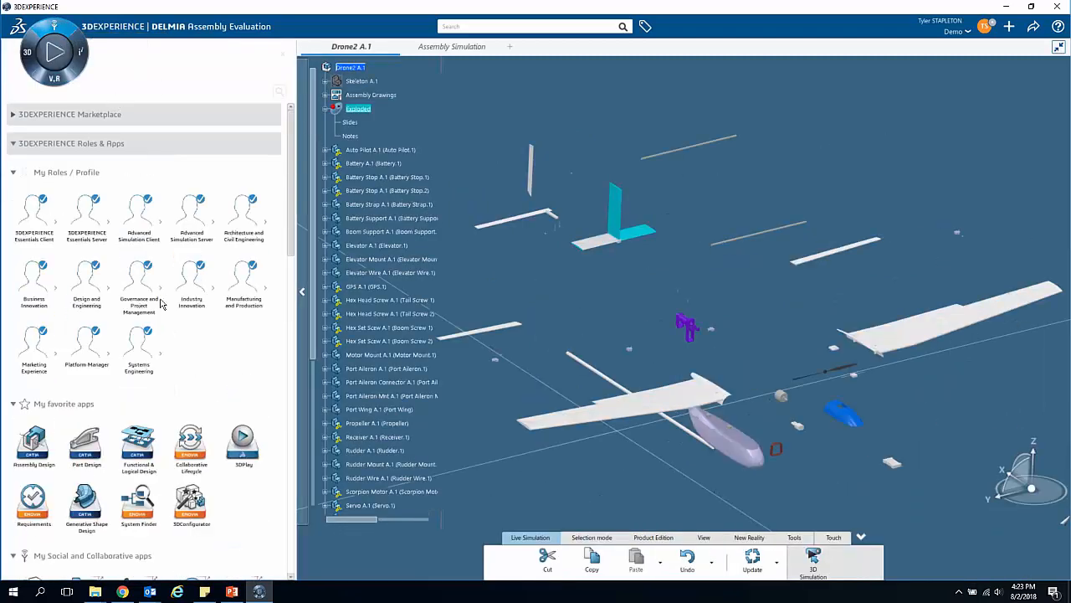
pyautogui.click(85, 431)
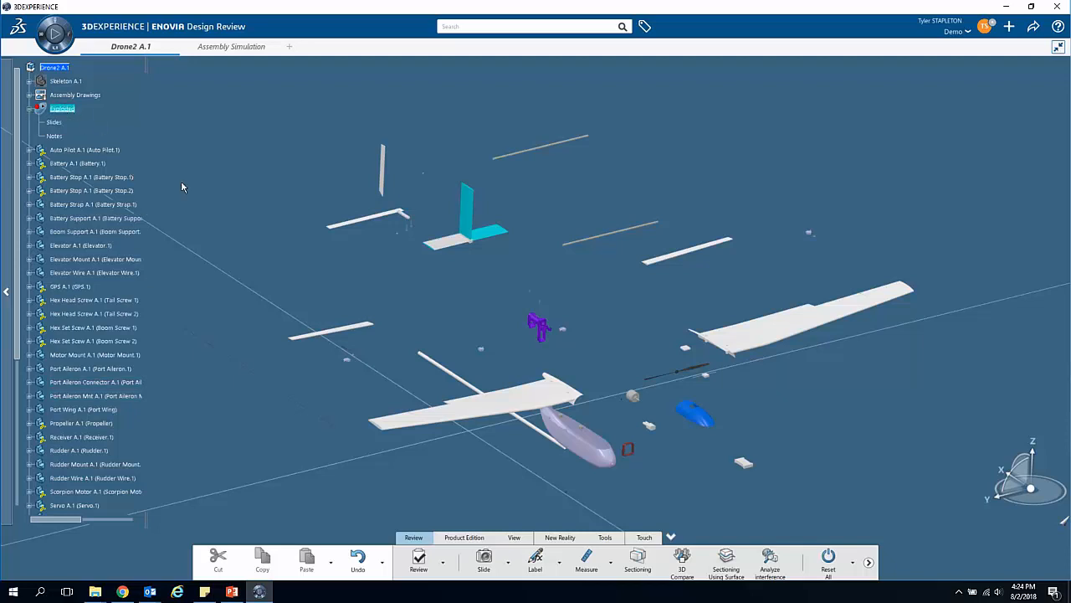
pyautogui.click(484, 561)
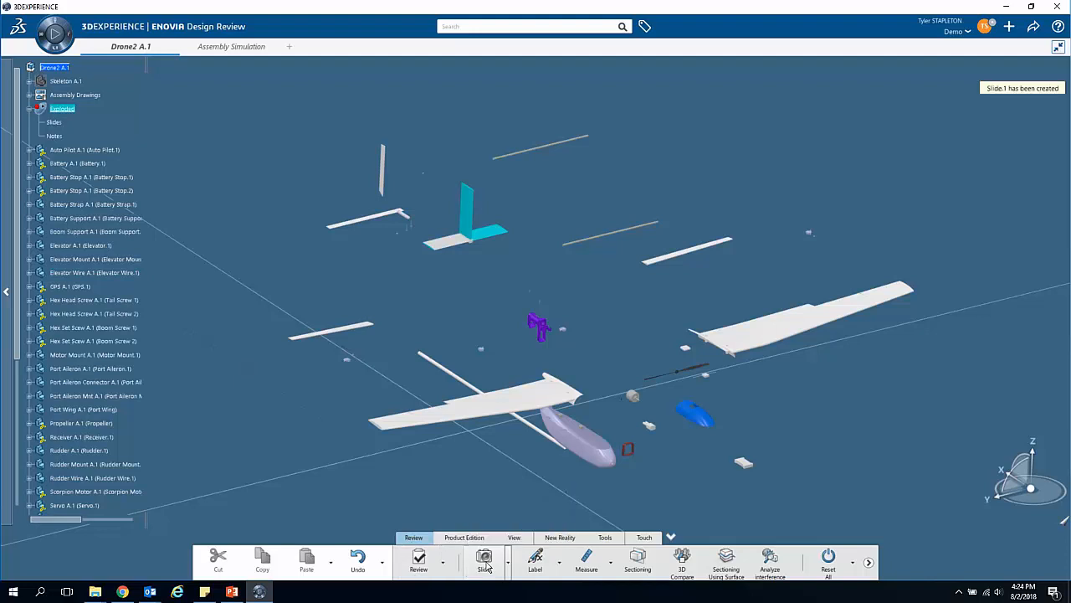
pyautogui.click(39, 123)
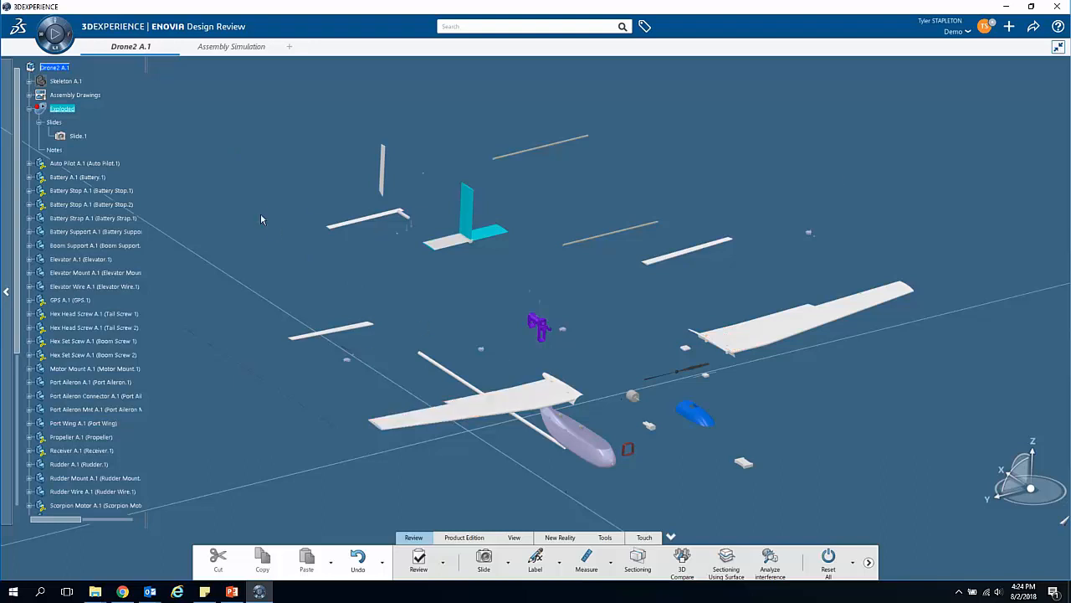
# Step: Open the Assembly Drawings drawing and add the Dress-up DS 1 frame and title block to Sheet.1 through Page Layout
pyautogui.click(90, 97)
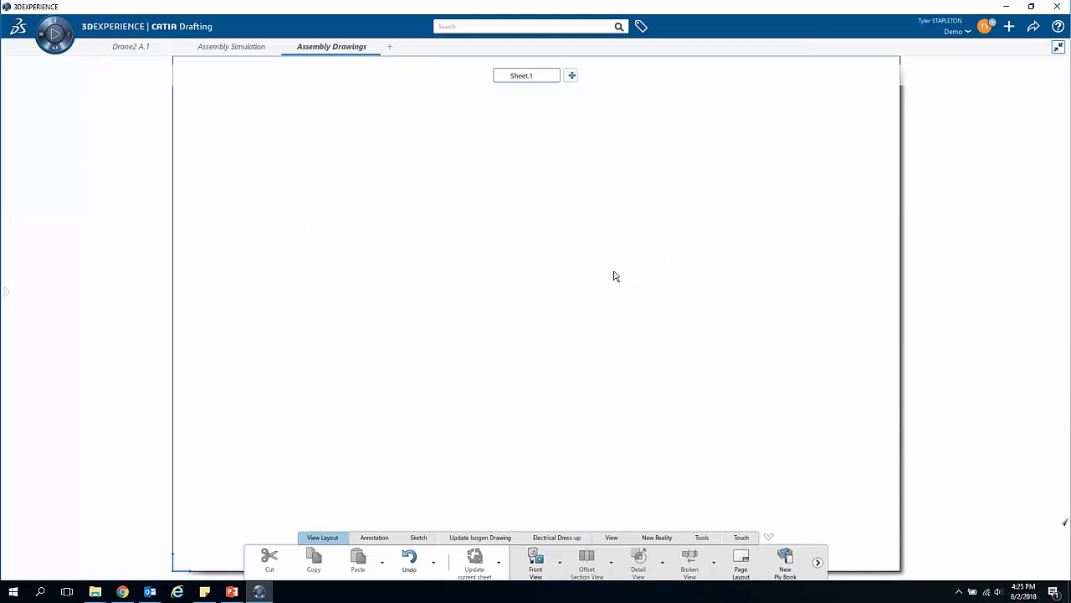
pyautogui.click(741, 562)
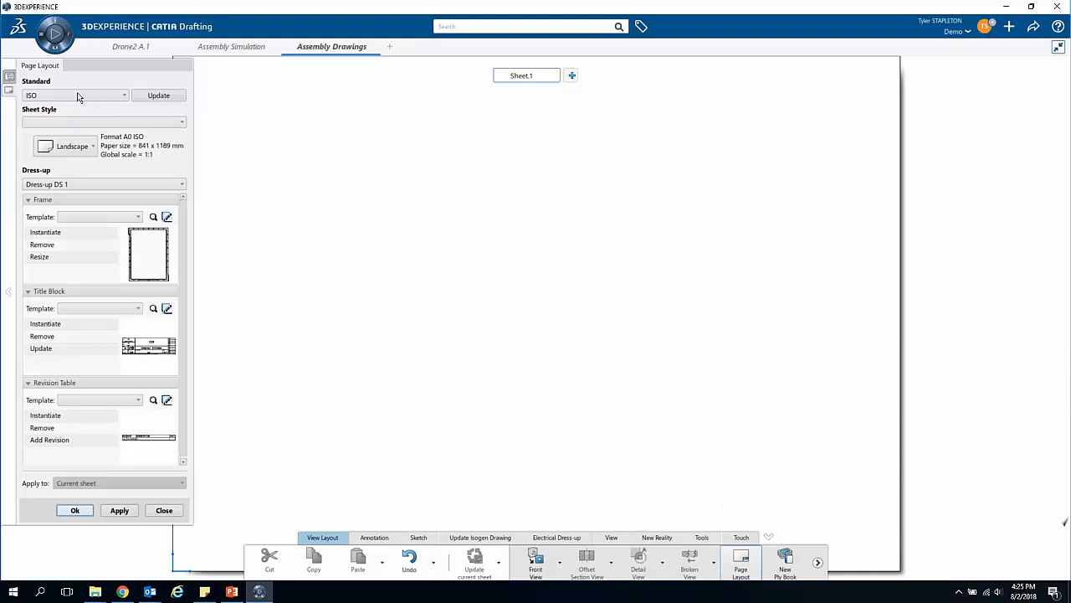
pyautogui.click(166, 218)
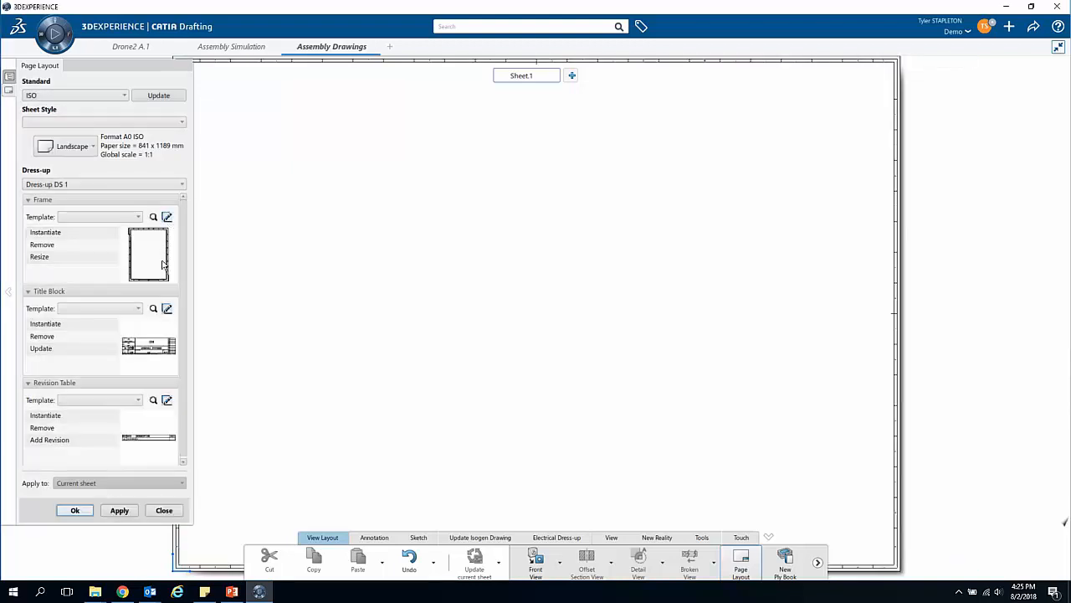
pyautogui.click(166, 309)
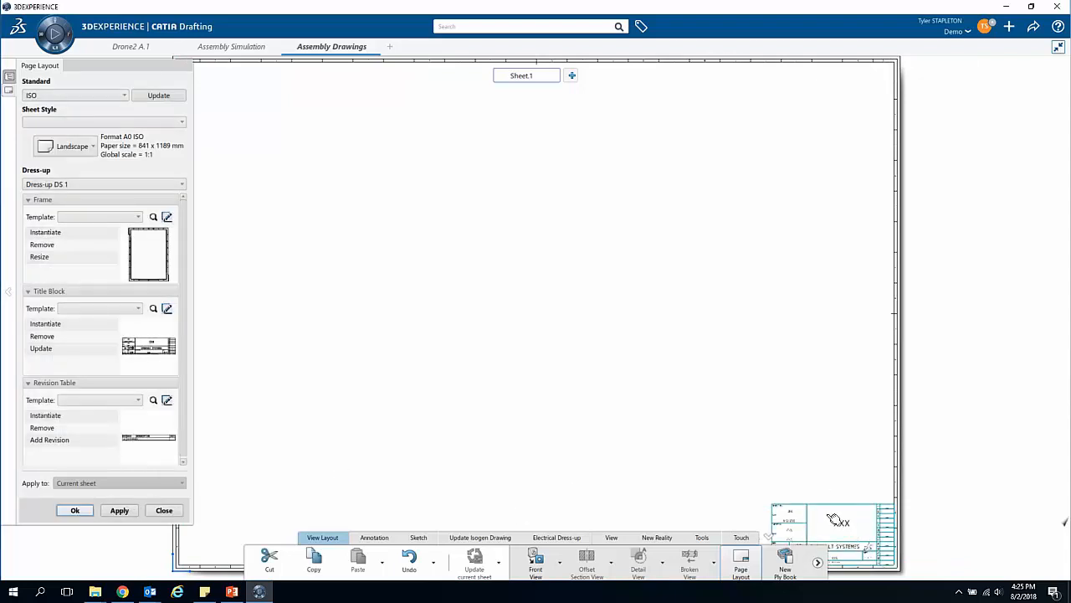
pyautogui.click(83, 508)
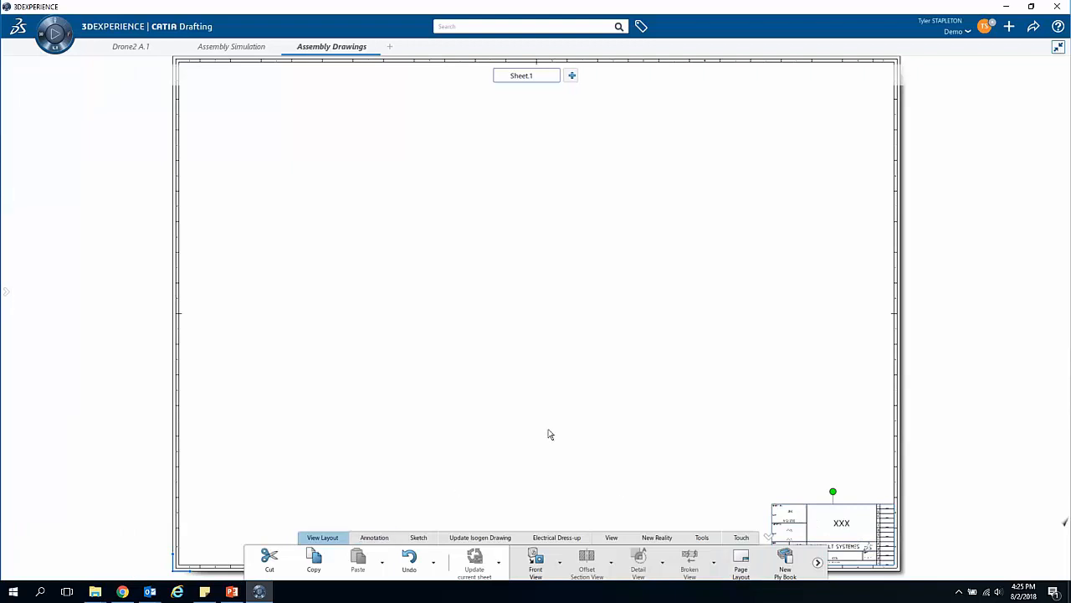
# Step: Generate an isometric view preview of Drone2 A.1 on Sheet.1, using the xy plane of Skeleton A.1 as reference
pyautogui.moveTo(713, 430)
pyautogui.mouseDown(button='middle')
pyautogui.moveTo(751, 364)
pyautogui.moveTo(770, 418)
pyautogui.moveTo(789, 416)
pyautogui.moveTo(779, 407)
pyautogui.moveTo(747, 424)
pyautogui.moveTo(747, 441)
pyautogui.mouseUp(button='middle')
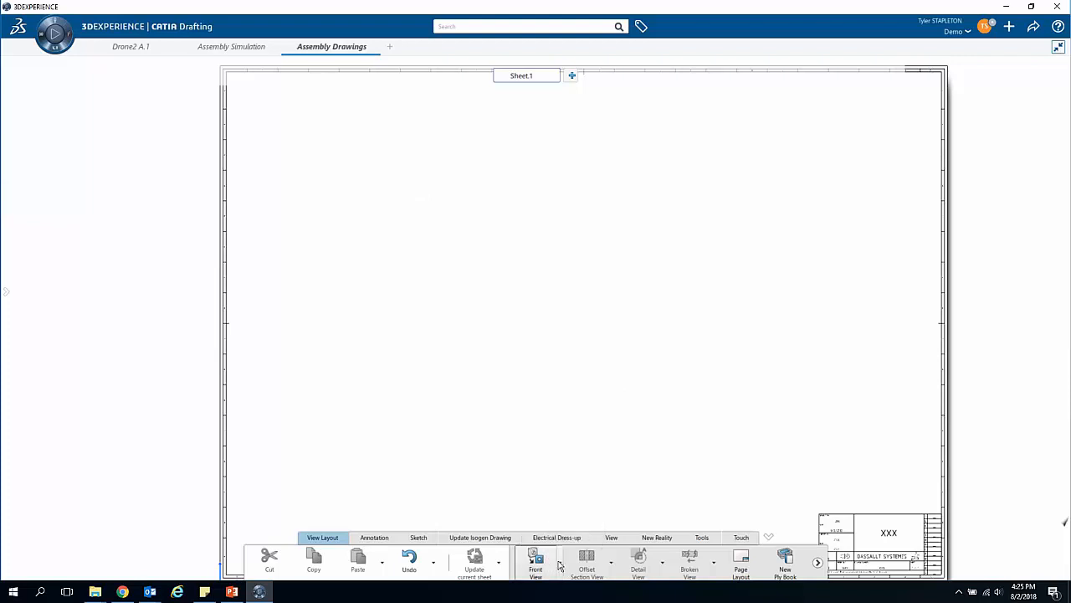
pyautogui.click(559, 565)
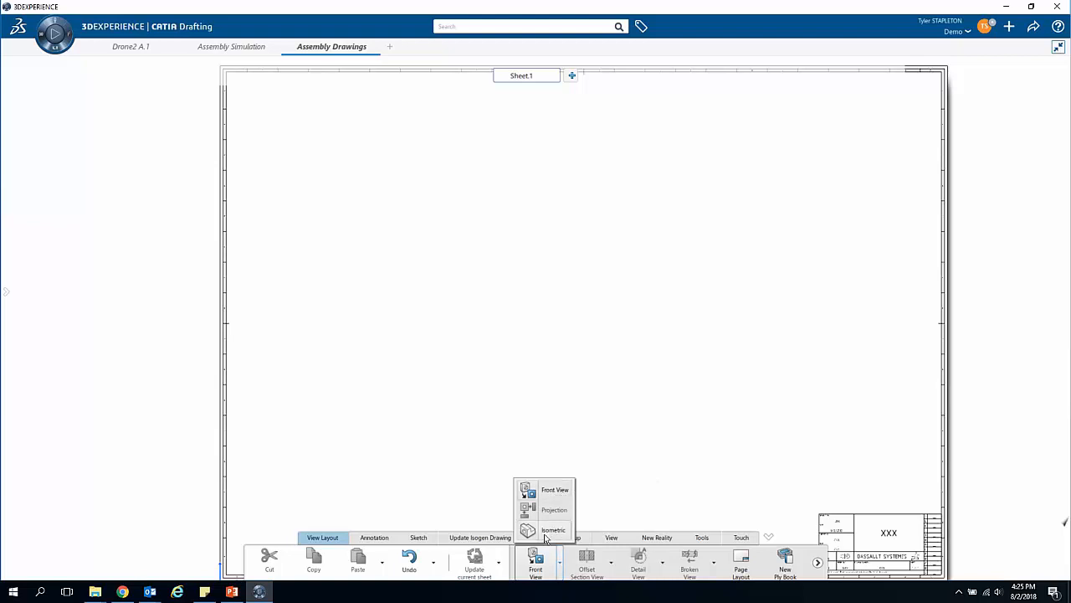
pyautogui.click(545, 534)
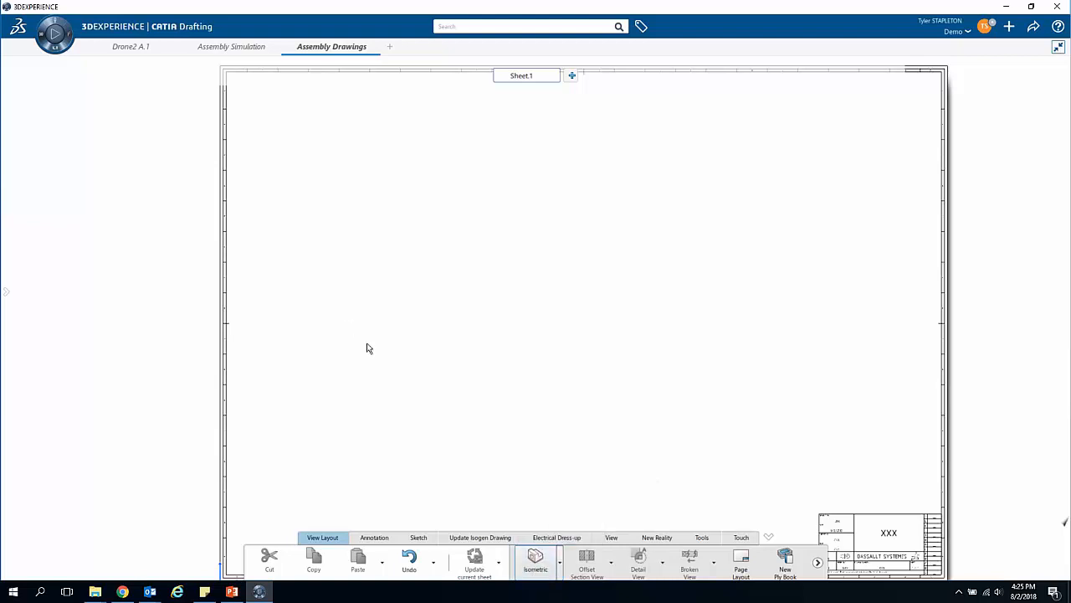
pyautogui.click(146, 48)
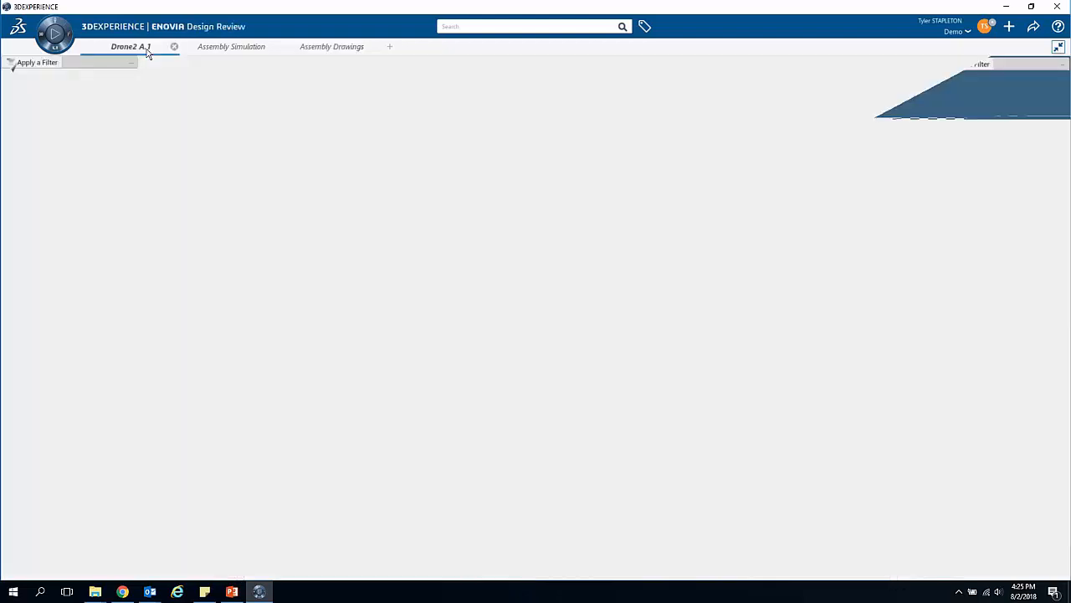
pyautogui.click(58, 68)
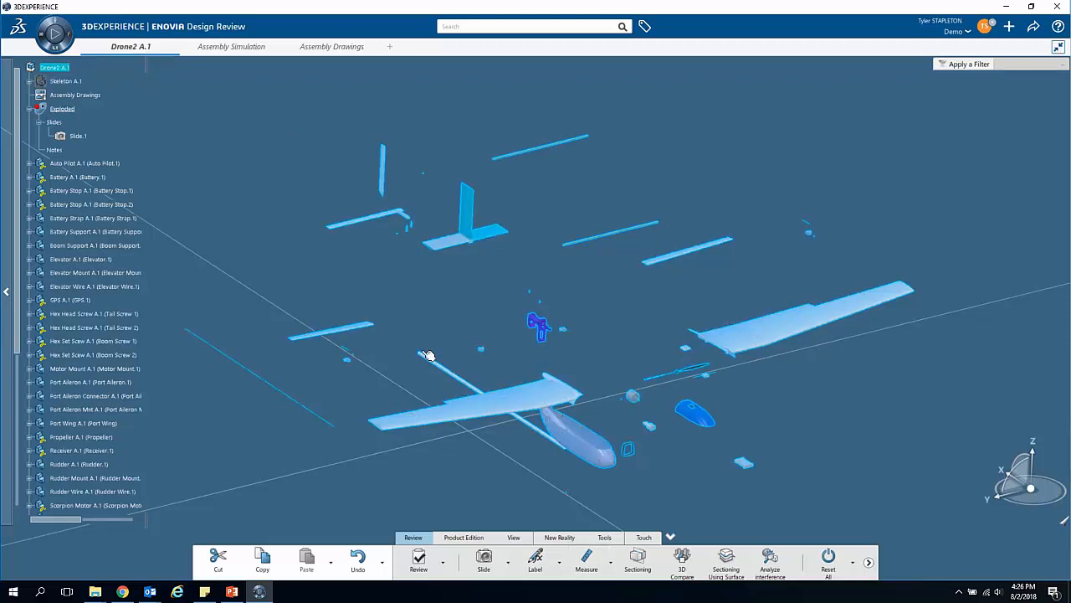
pyautogui.click(29, 81)
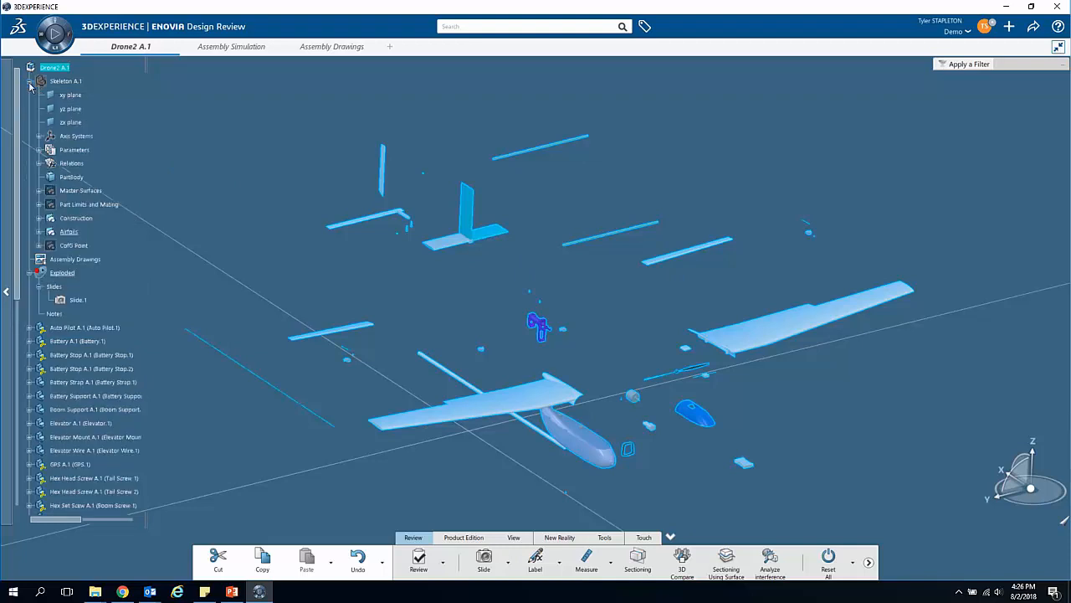
pyautogui.click(70, 94)
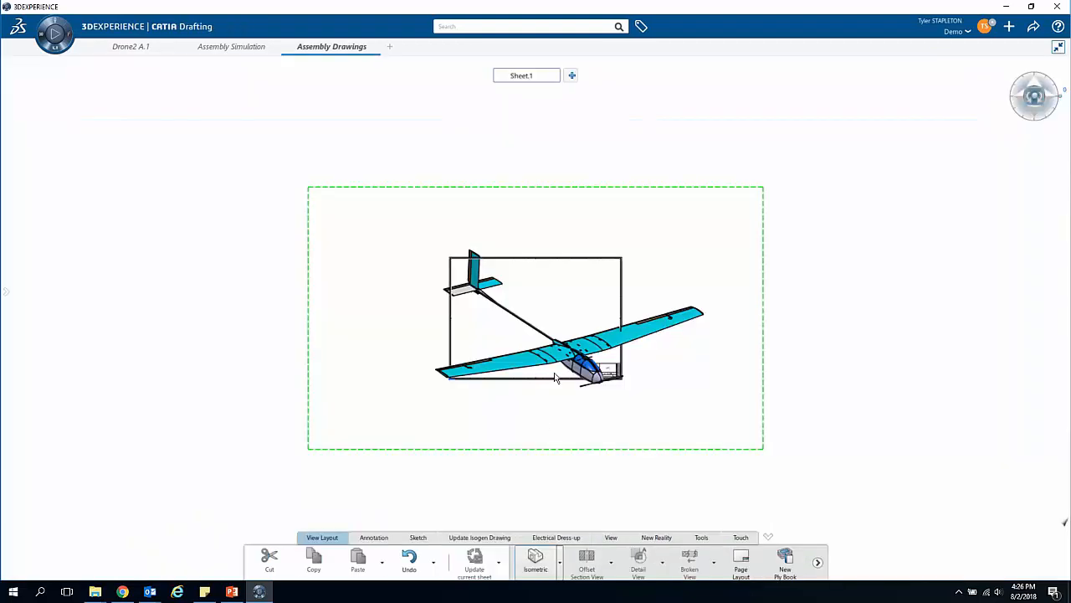
pyautogui.keyDown('ctrl'); pyautogui.moveTo(566, 286); pyautogui.dragTo(566, 280, button='middle'); pyautogui.keyUp('ctrl')
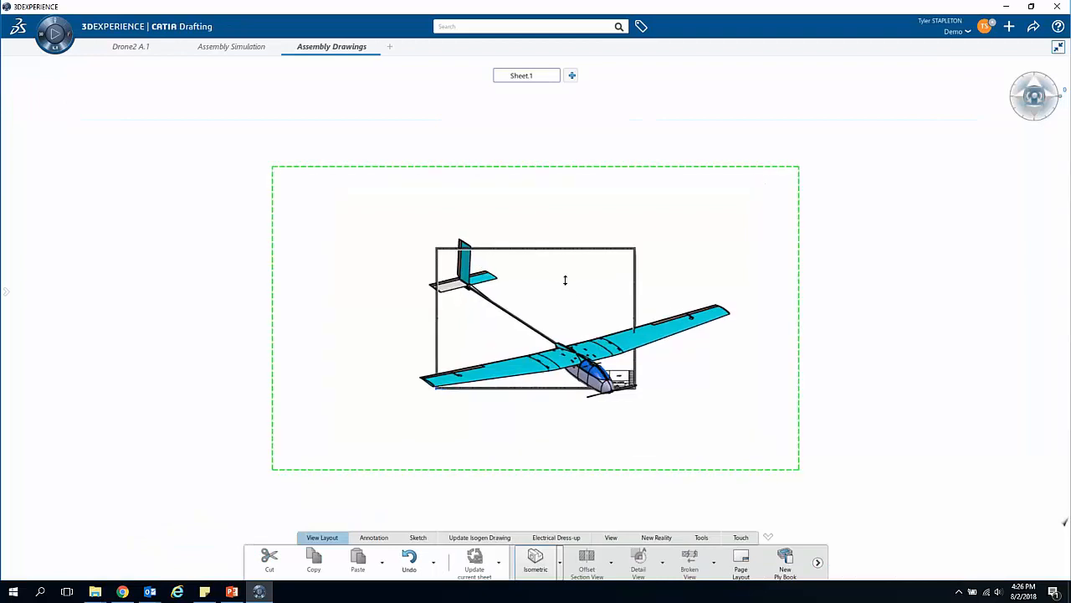
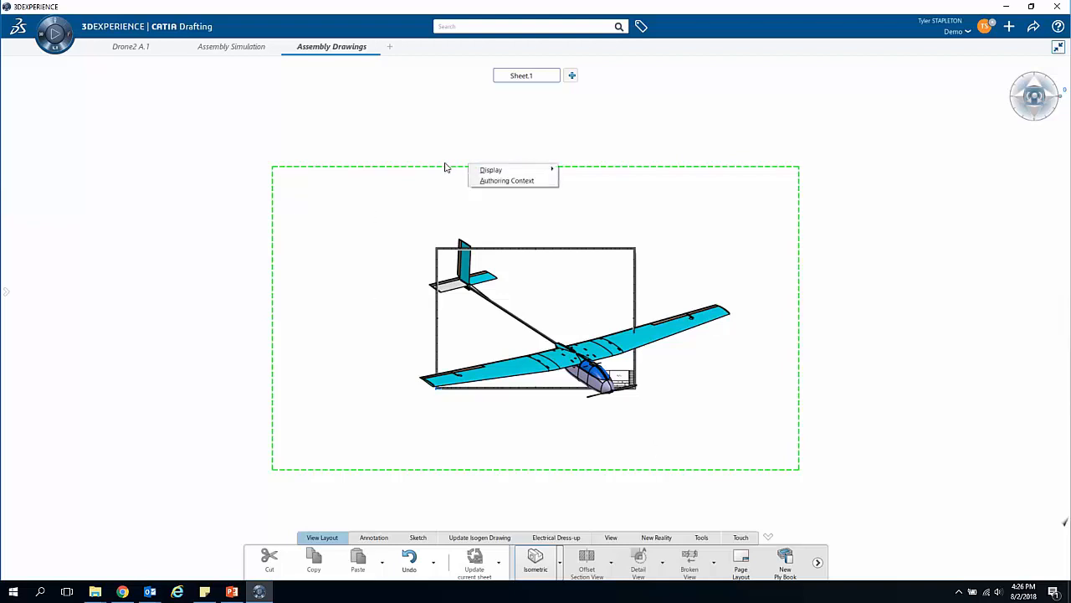
# Step: Create the previewed isometric drone view on Sheet.1 and set its view scale to 1:4
pyautogui.click(138, 245)
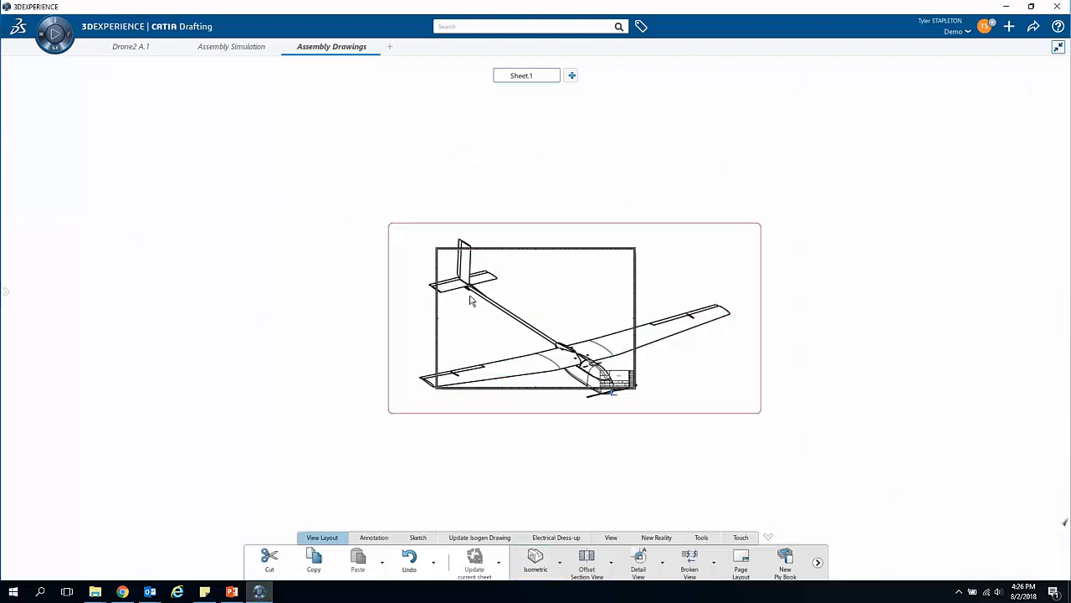
pyautogui.rightClick(395, 301)
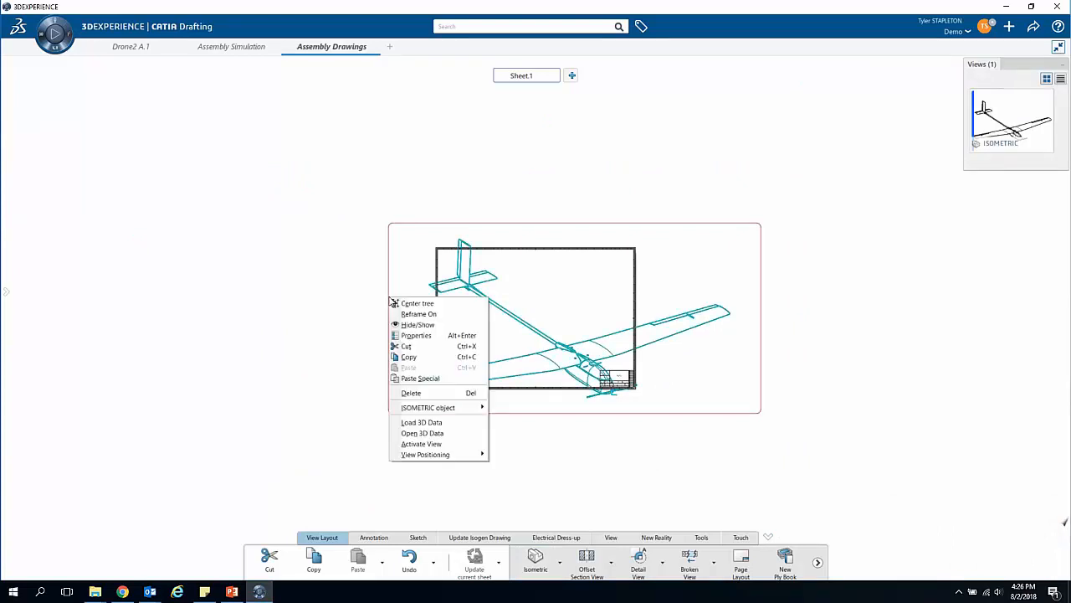
pyautogui.click(419, 335)
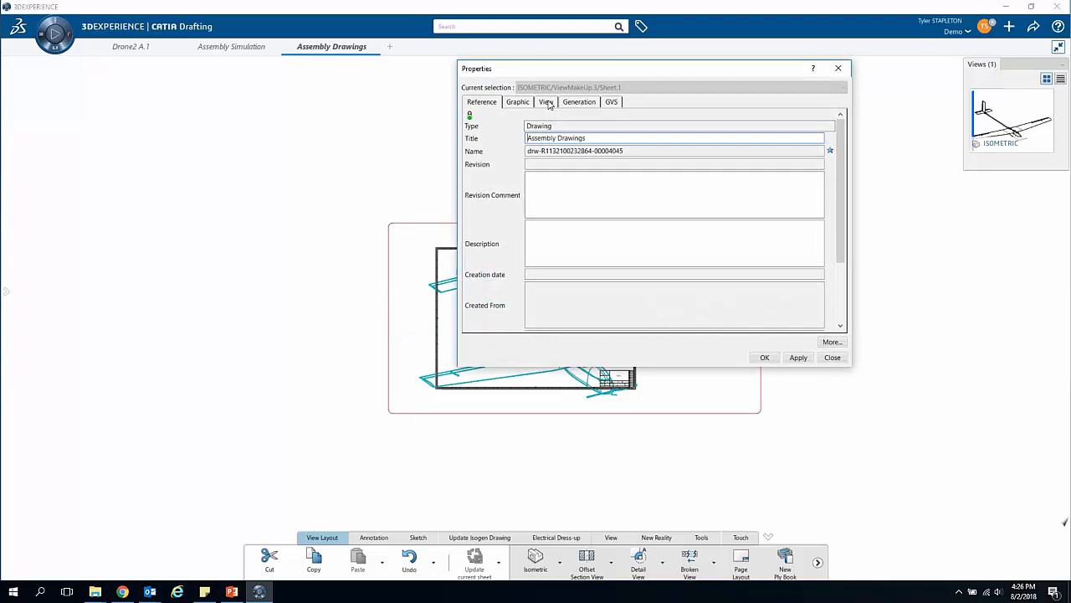
pyautogui.click(546, 102)
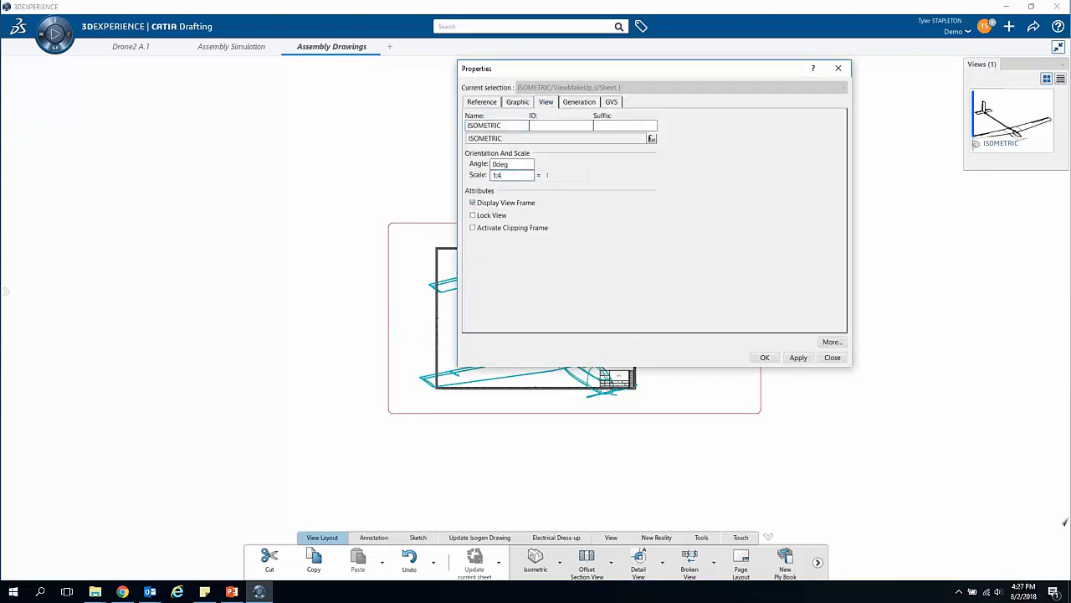
pyautogui.click(518, 175)
pyautogui.press('Return')
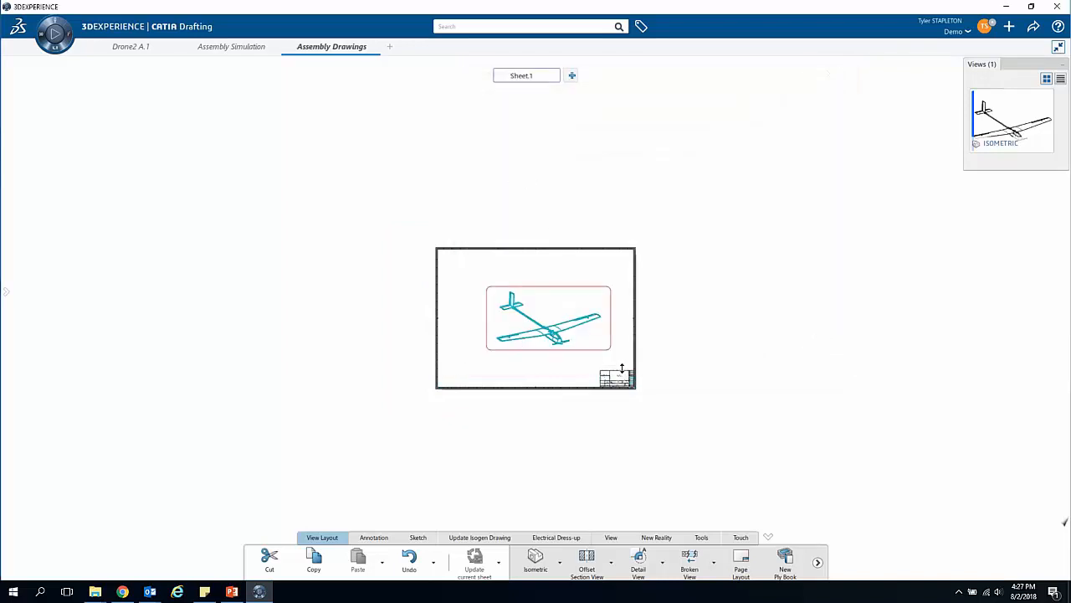
# Step: Reposition the isometric drone view so it sits centred within the frame of Sheet.1
pyautogui.keyDown('ctrl'); pyautogui.moveTo(623, 368); pyautogui.dragTo(609, 290, button='middle'); pyautogui.keyUp('ctrl')
pyautogui.moveTo(587, 250)
pyautogui.mouseDown()
pyautogui.moveTo(547, 241)
pyautogui.moveTo(573, 254)
pyautogui.mouseUp()
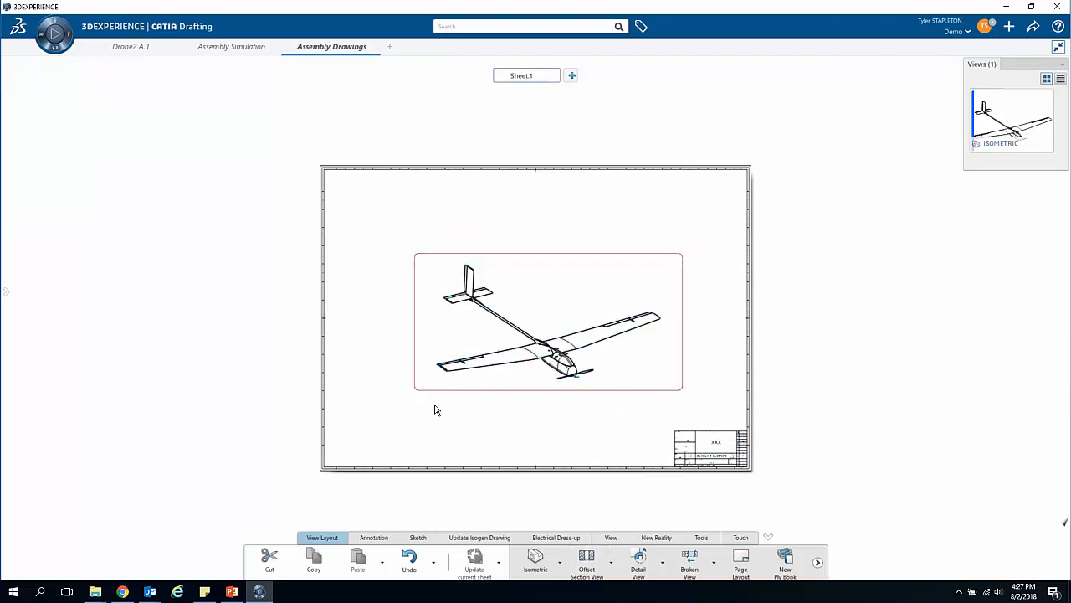
pyautogui.moveTo(569, 254)
pyautogui.mouseDown()
pyautogui.moveTo(557, 272)
pyautogui.moveTo(552, 262)
pyautogui.mouseUp()
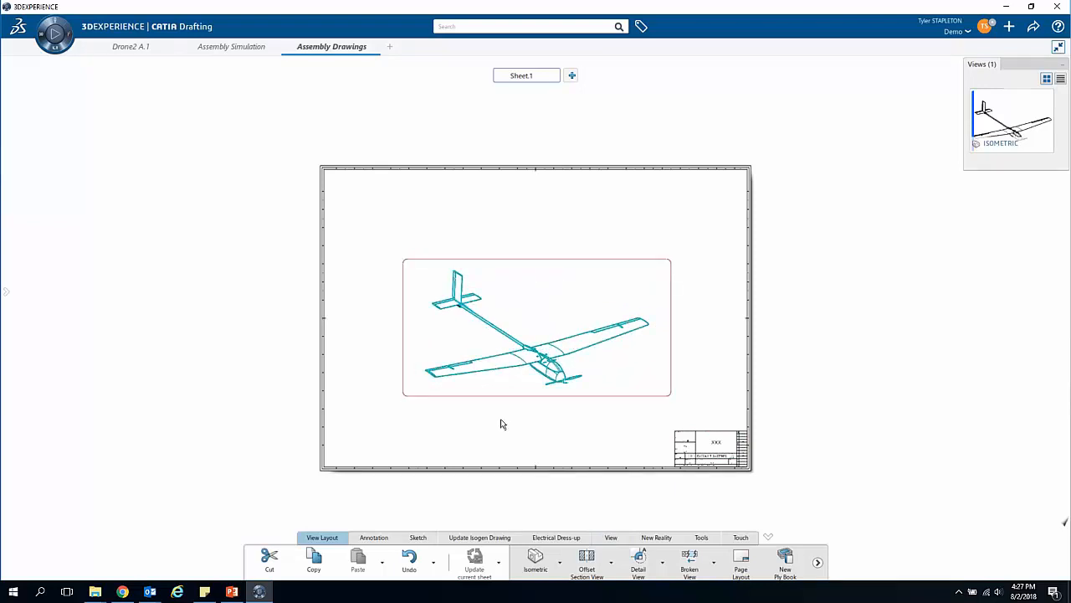
pyautogui.moveTo(617, 259); pyautogui.dragTo(622, 257)
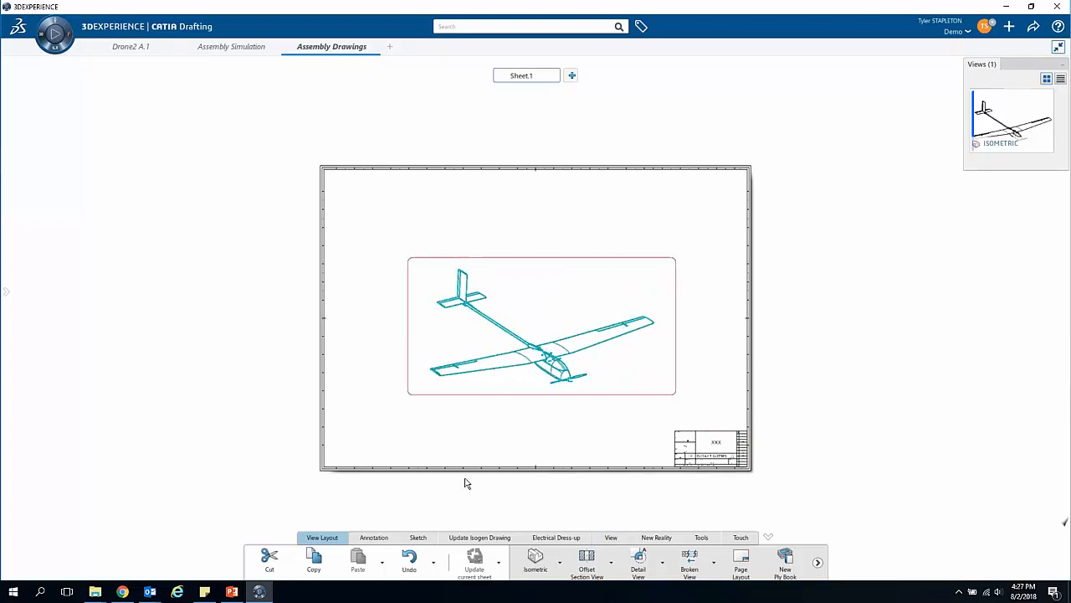
pyautogui.click(853, 394)
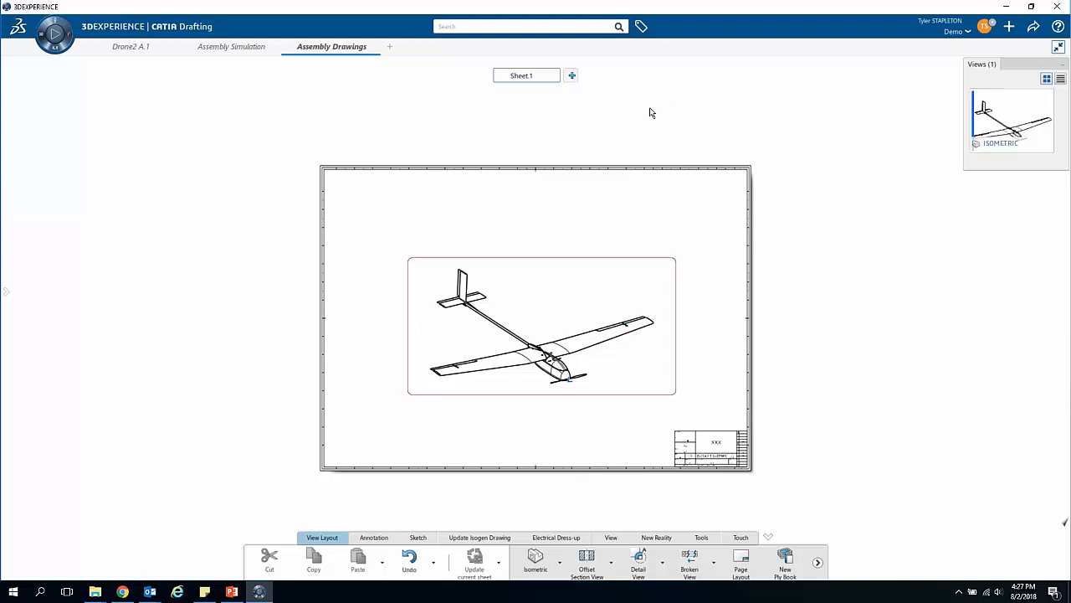
# Step: Add a second sheet to the drawing and rename the two sheets Assembly and Exploded
pyautogui.click(572, 77)
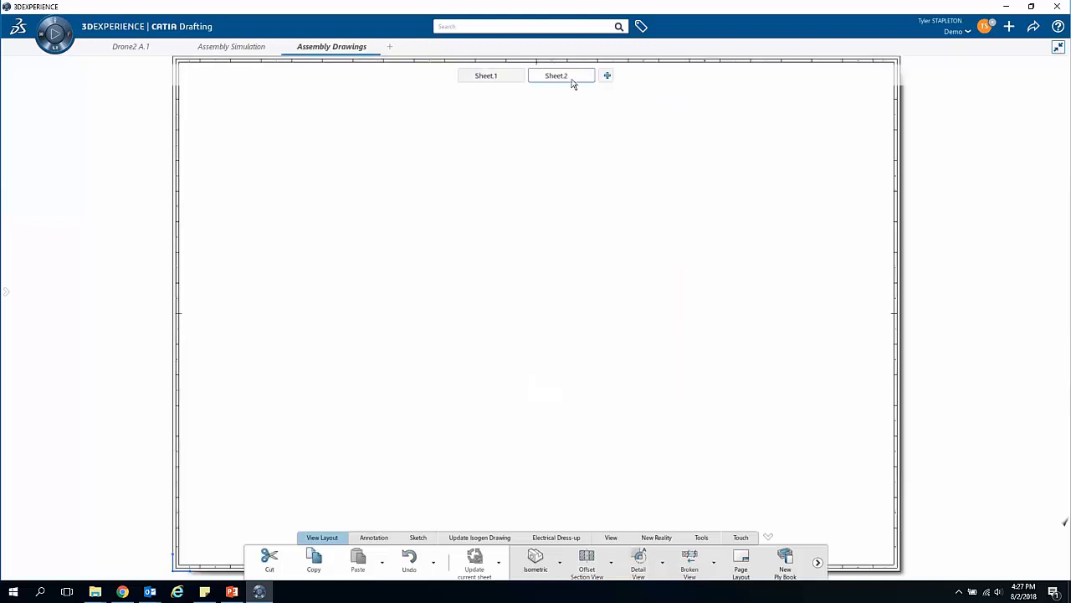
pyautogui.click(513, 77)
pyautogui.doubleClick(494, 78)
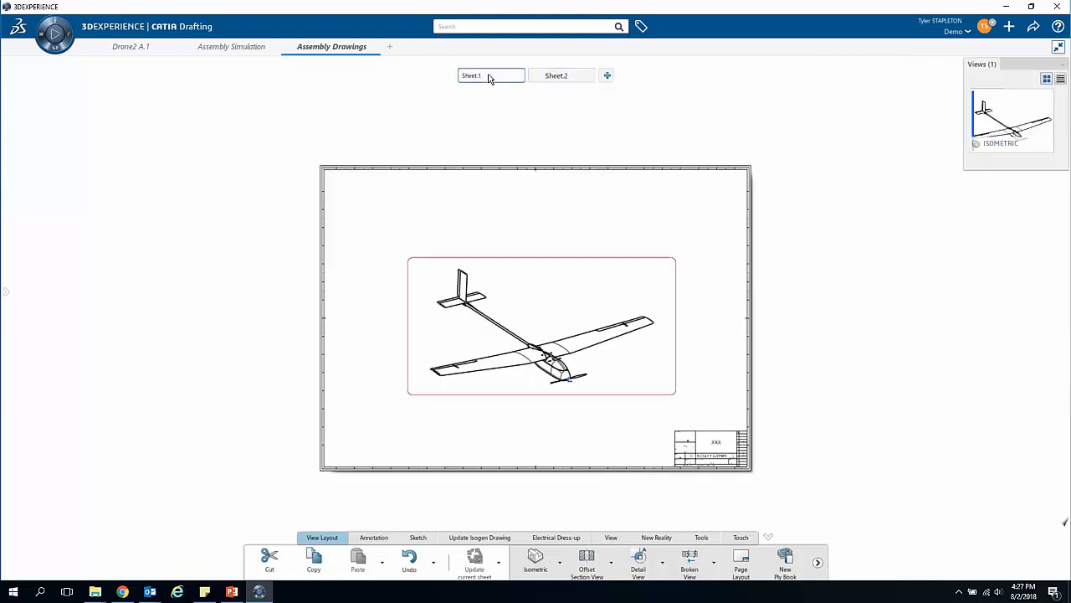
pyautogui.moveTo(484, 74); pyautogui.dragTo(455, 78)
pyautogui.write('Assembly')
pyautogui.click(574, 78)
pyautogui.moveTo(567, 76); pyautogui.dragTo(521, 75)
pyautogui.write('Explod')
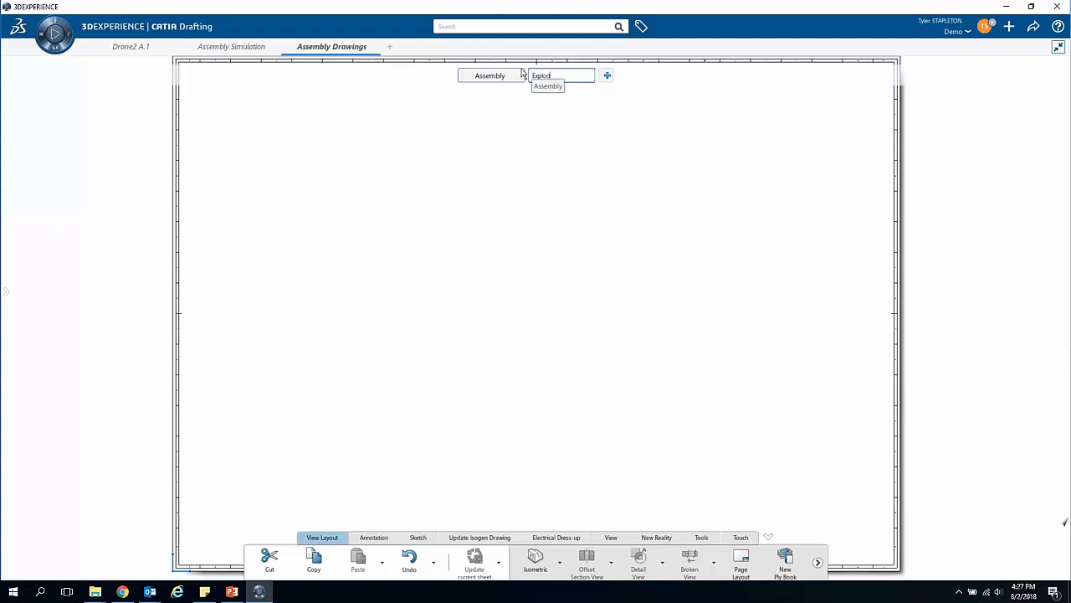
pyautogui.write('ed')
pyautogui.click(574, 162)
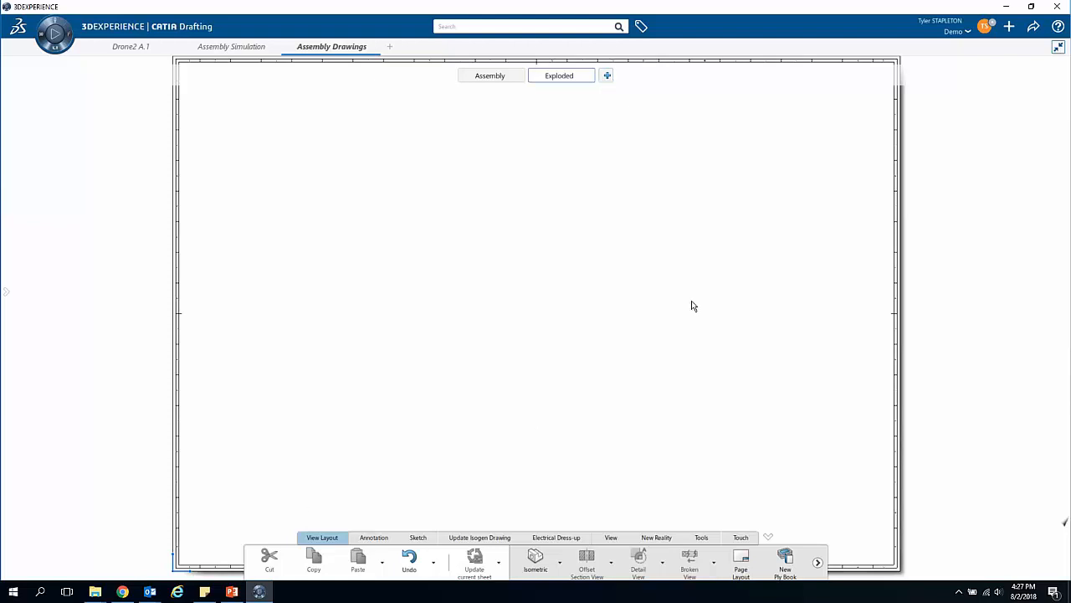
# Step: Generate an isometric view on the Exploded sheet from Slide.1 of Drone2 A.1, using the Skeleton A.1 xy plane as reference
pyautogui.click(132, 47)
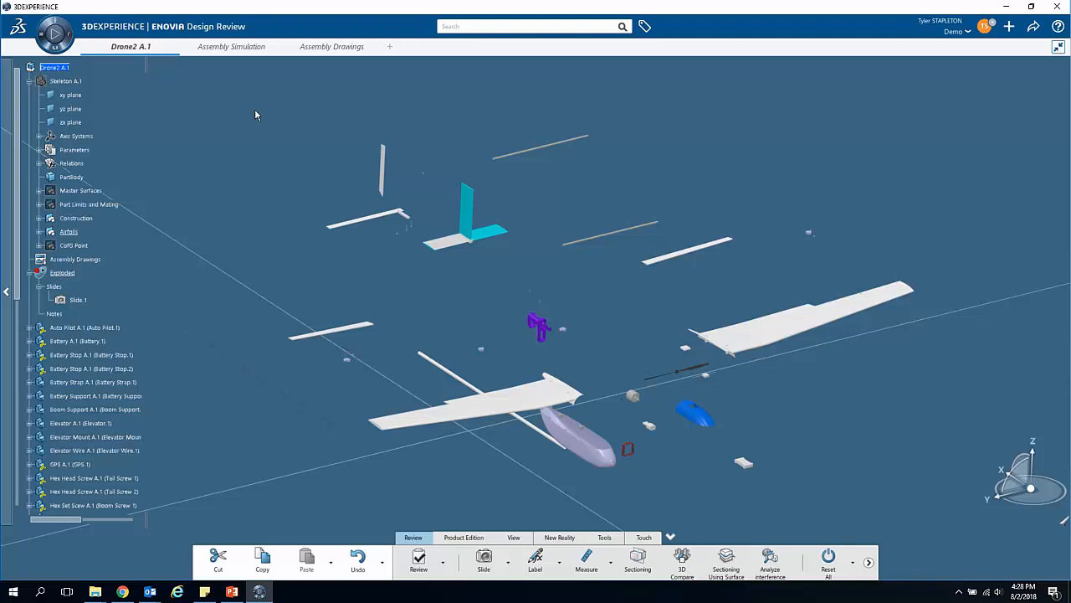
pyautogui.click(323, 47)
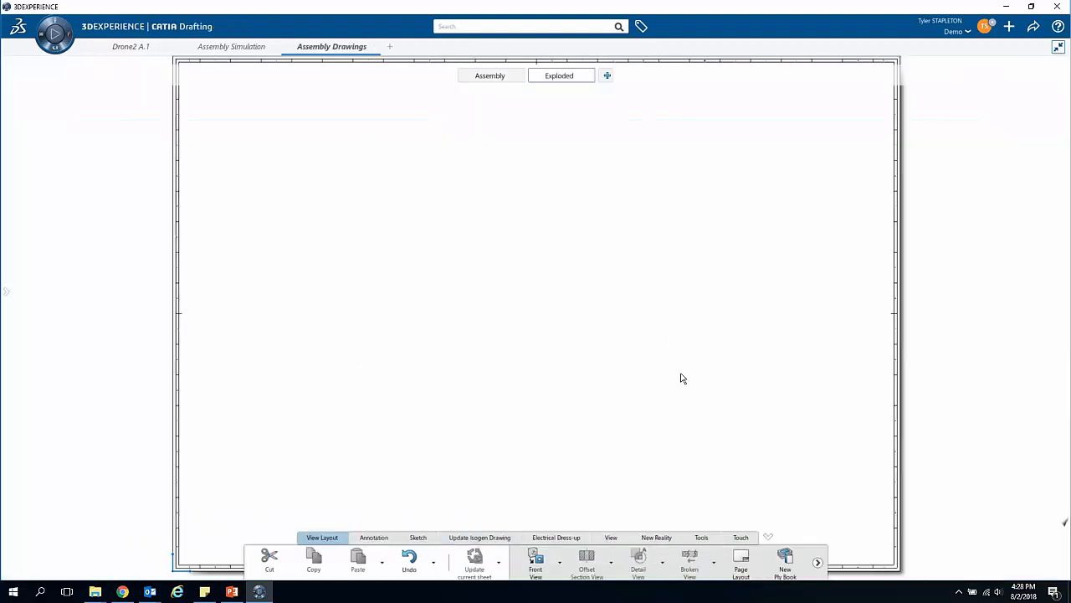
pyautogui.click(562, 569)
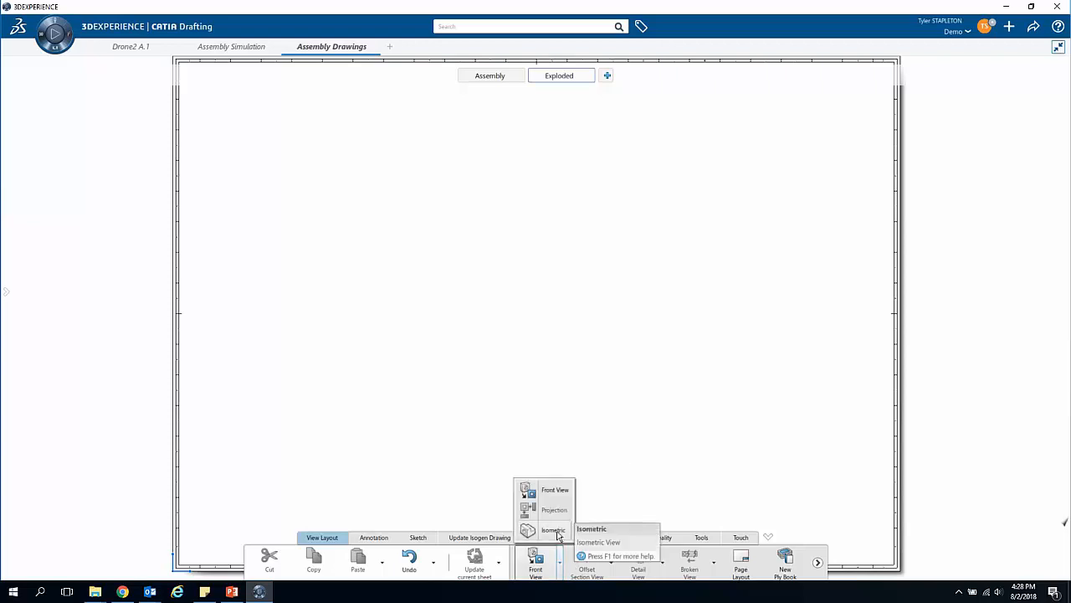
pyautogui.click(556, 530)
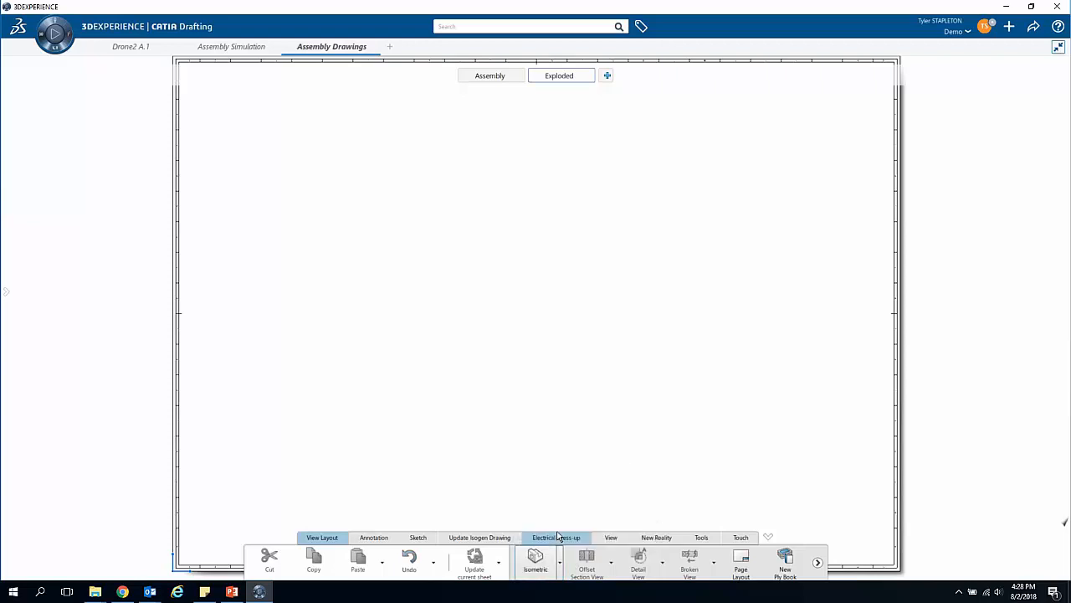
pyautogui.click(120, 50)
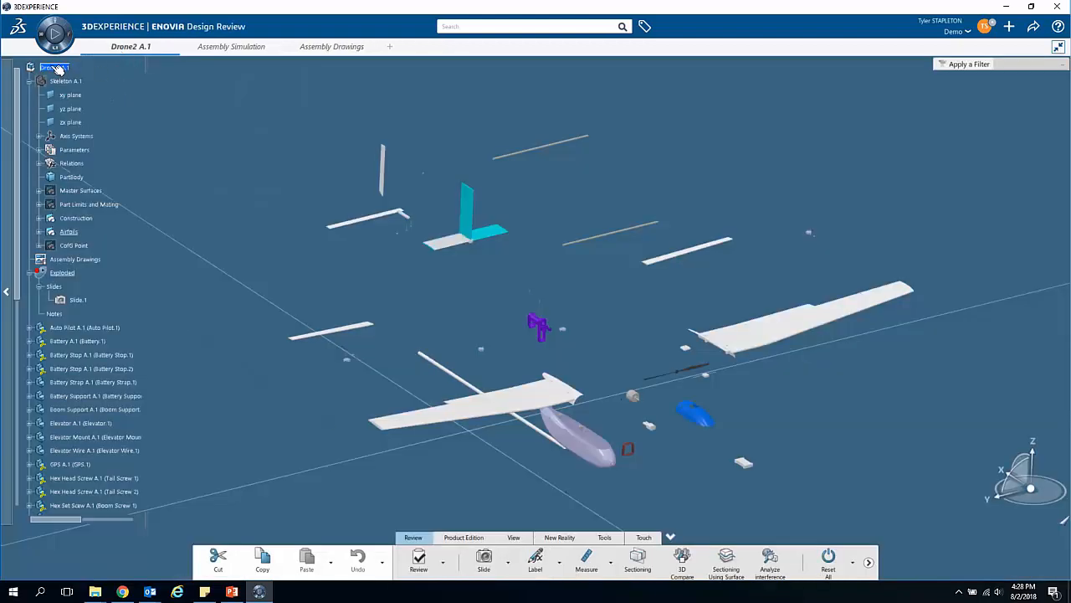
pyautogui.click(82, 300)
pyautogui.click(70, 96)
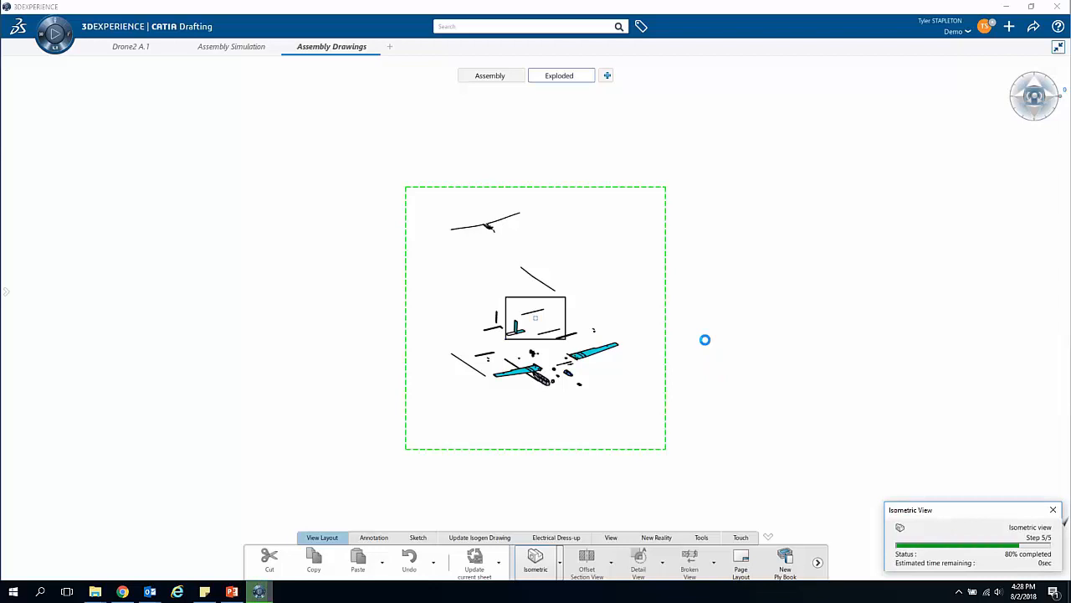
# Step: Set the scale of the exploded isometric view to 1:4 in its properties
pyautogui.rightClick(580, 198)
pyautogui.click(614, 234)
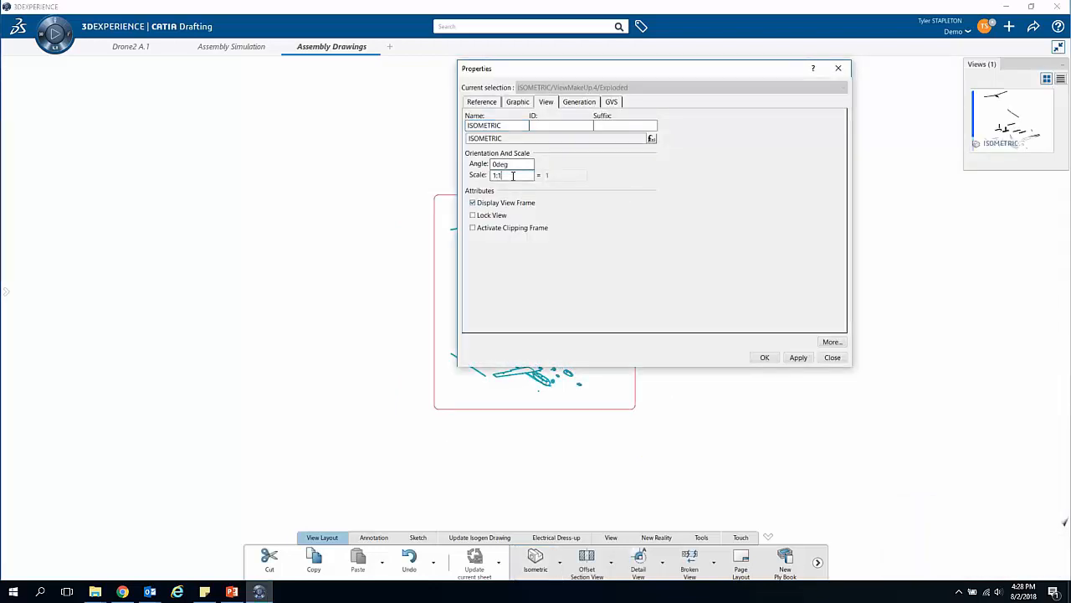
pyautogui.press('Return')
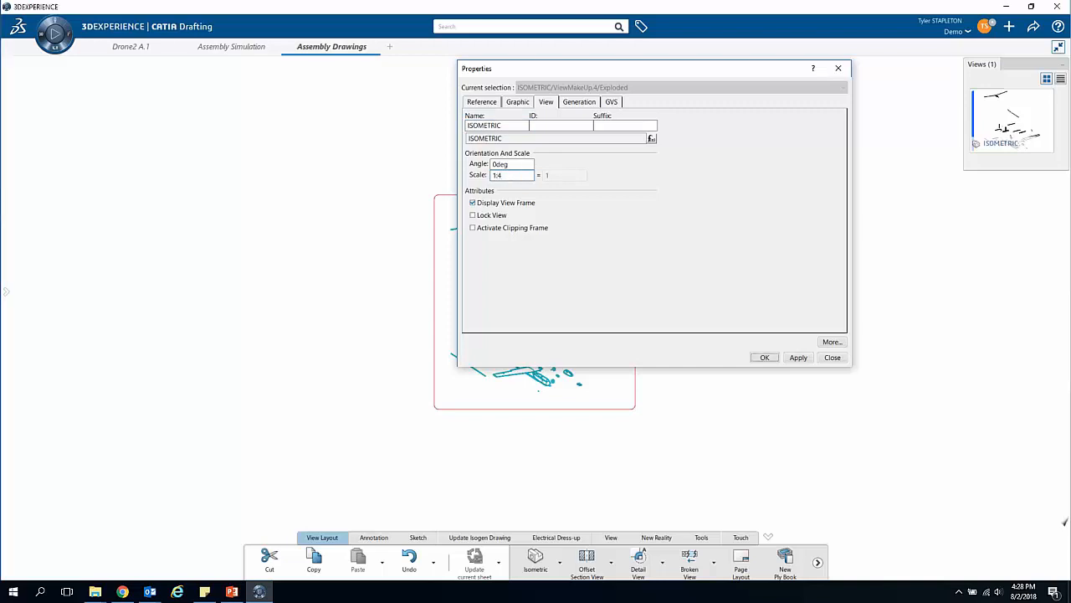
# Step: Shift the exploded isometric view toward the left side of the sheet frame, leaving free space on the right
pyautogui.scroll(5, 654, 334)
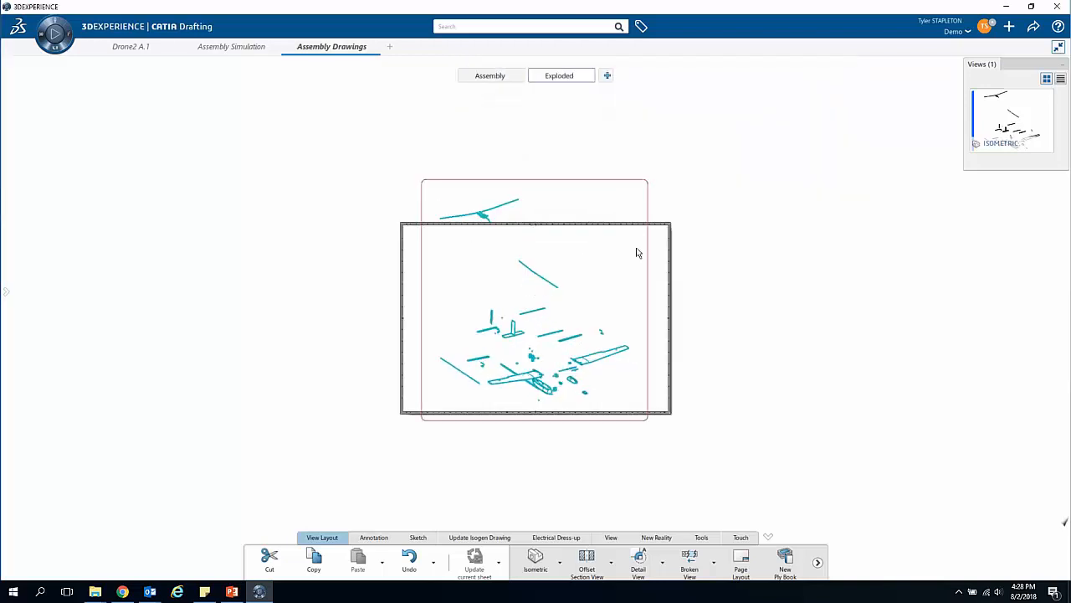
pyautogui.moveTo(681, 302); pyautogui.dragTo(700, 306, button='middle')
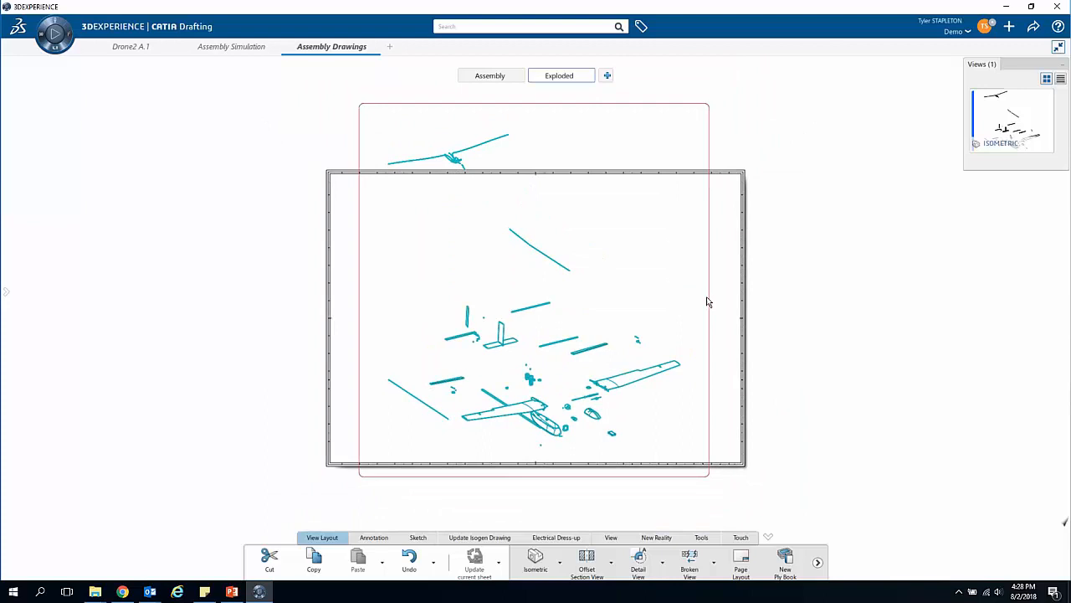
pyautogui.moveTo(710, 296); pyautogui.dragTo(711, 287)
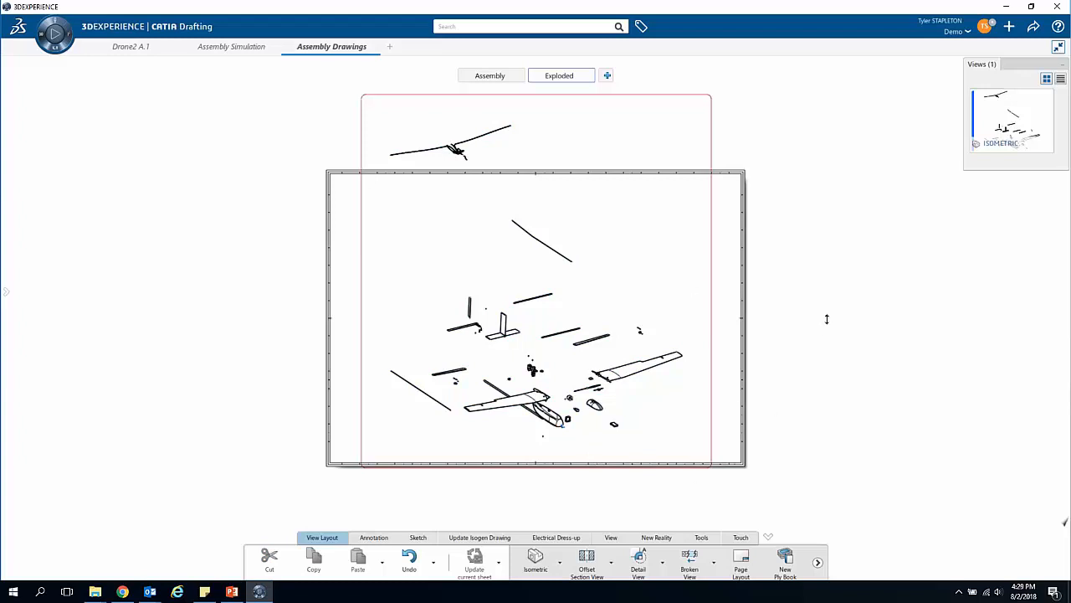
pyautogui.scroll(1, 827, 319)
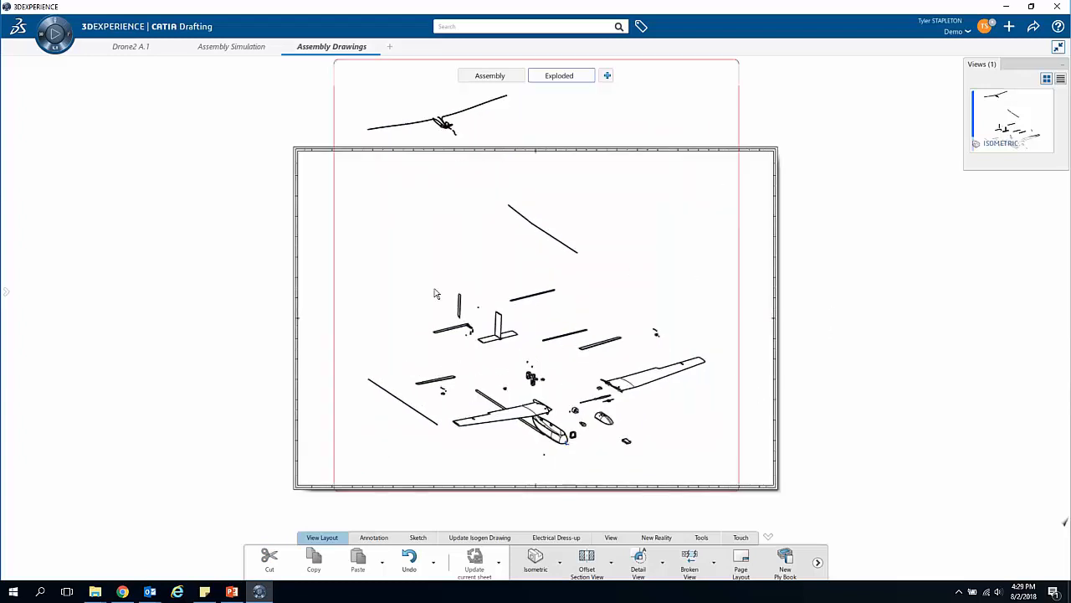
pyautogui.moveTo(339, 269); pyautogui.dragTo(307, 259)
pyautogui.click(831, 356)
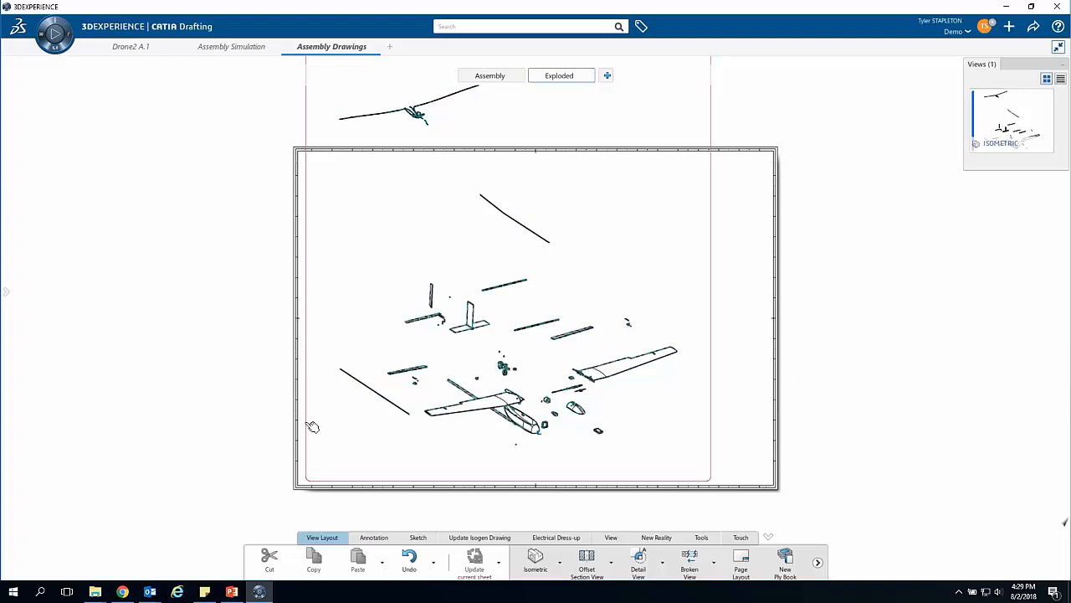
pyautogui.moveTo(306, 424); pyautogui.dragTo(284, 428)
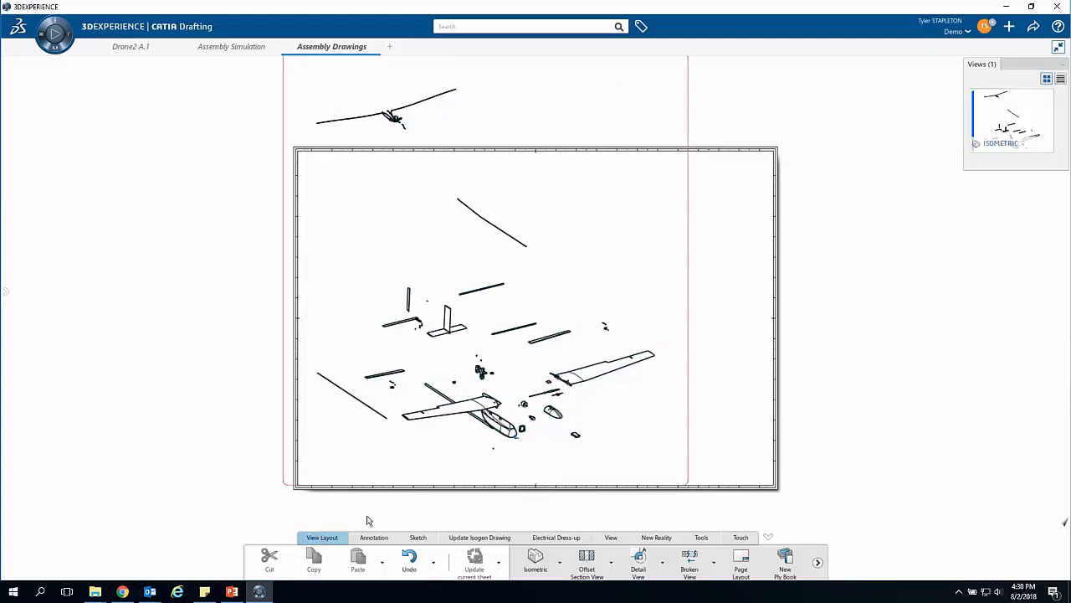
# Step: Insert a Bill of Material table on the Exploded sheet and move it into the frame's lower-right corner
pyautogui.click(384, 544)
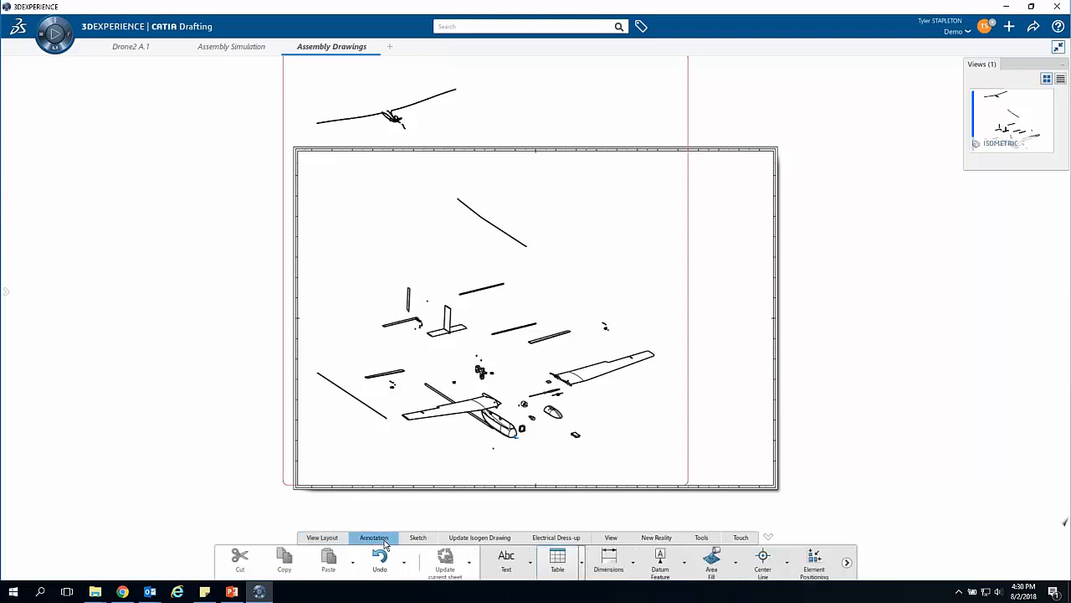
pyautogui.click(582, 566)
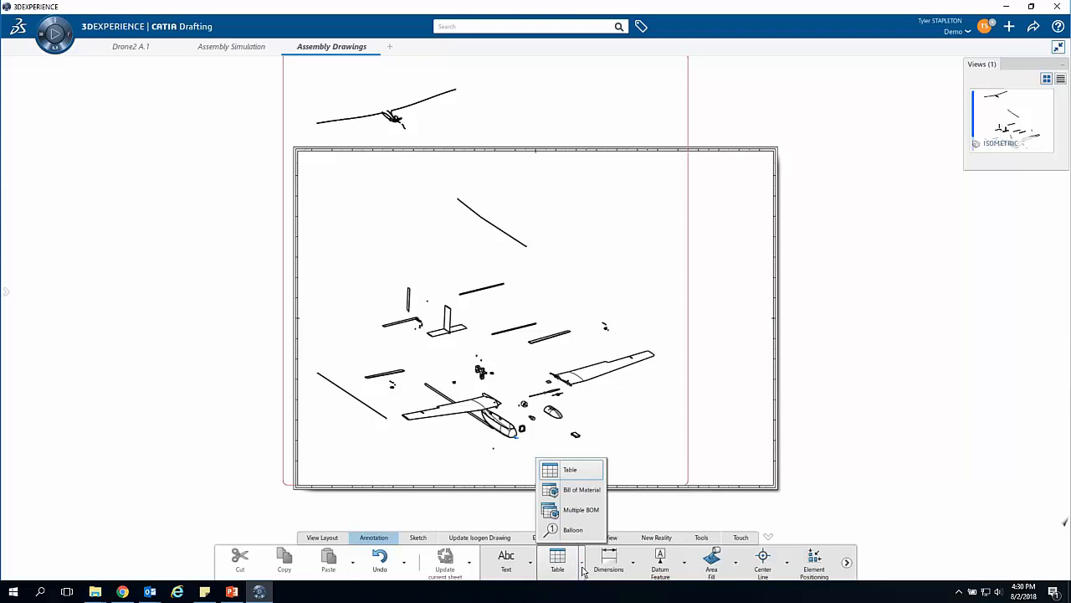
pyautogui.click(578, 490)
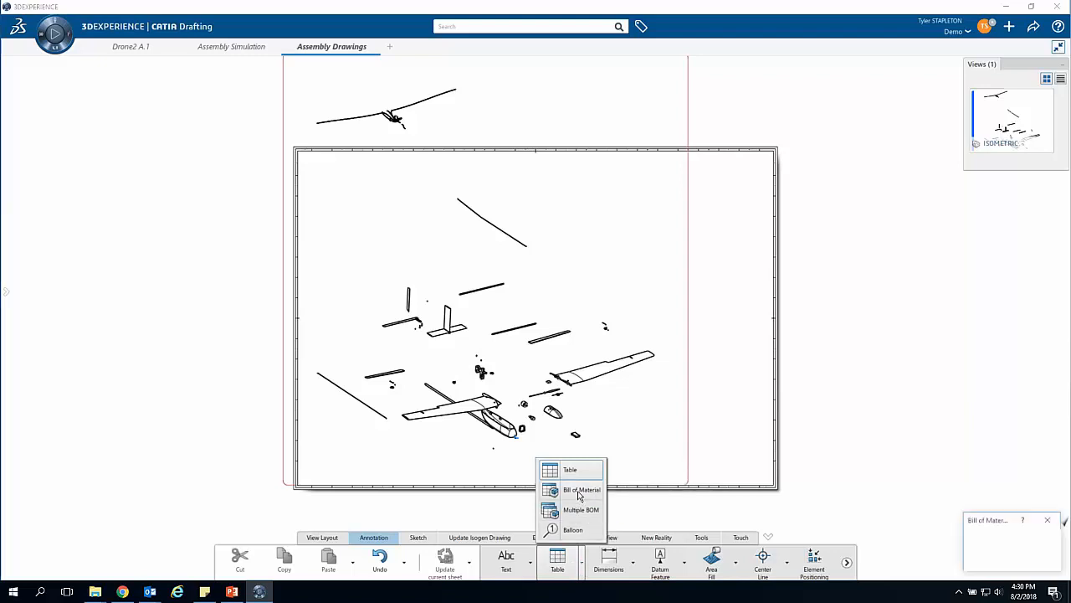
pyautogui.click(1006, 562)
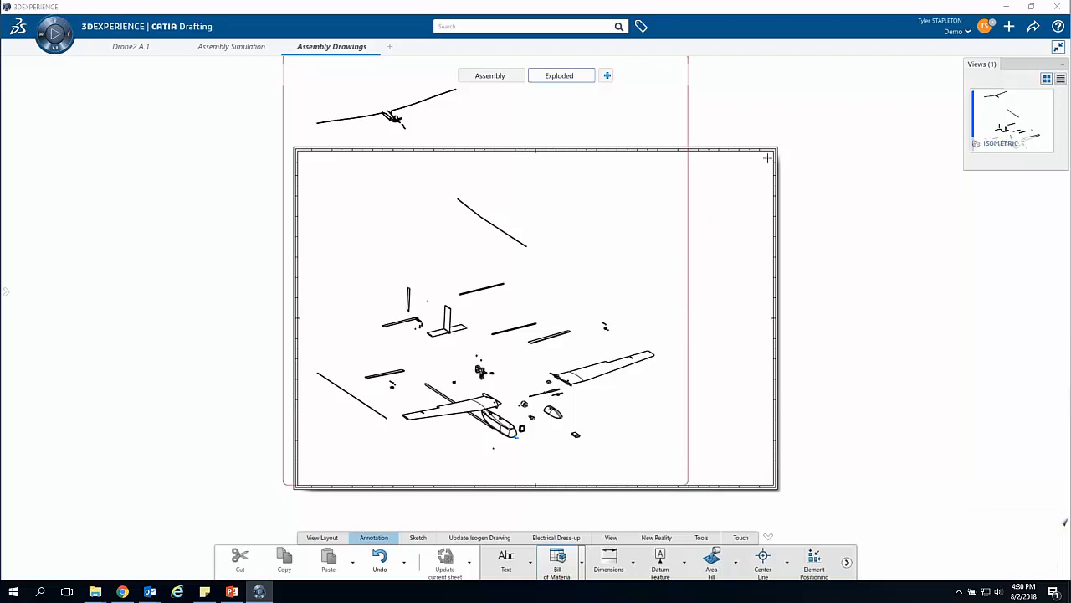
pyautogui.click(817, 394)
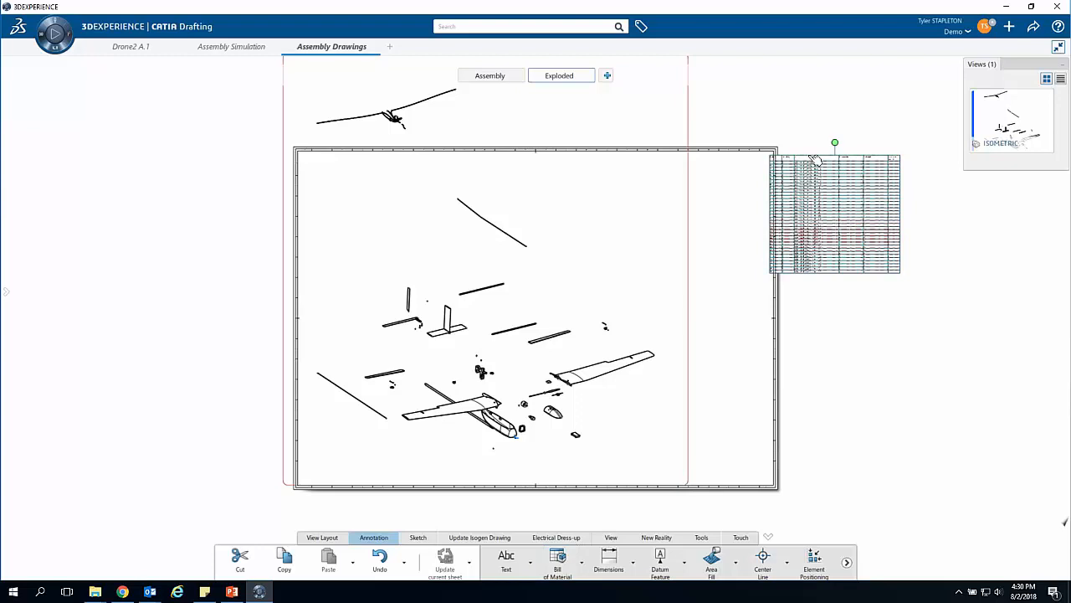
pyautogui.moveTo(820, 157); pyautogui.dragTo(689, 368)
pyautogui.click(828, 435)
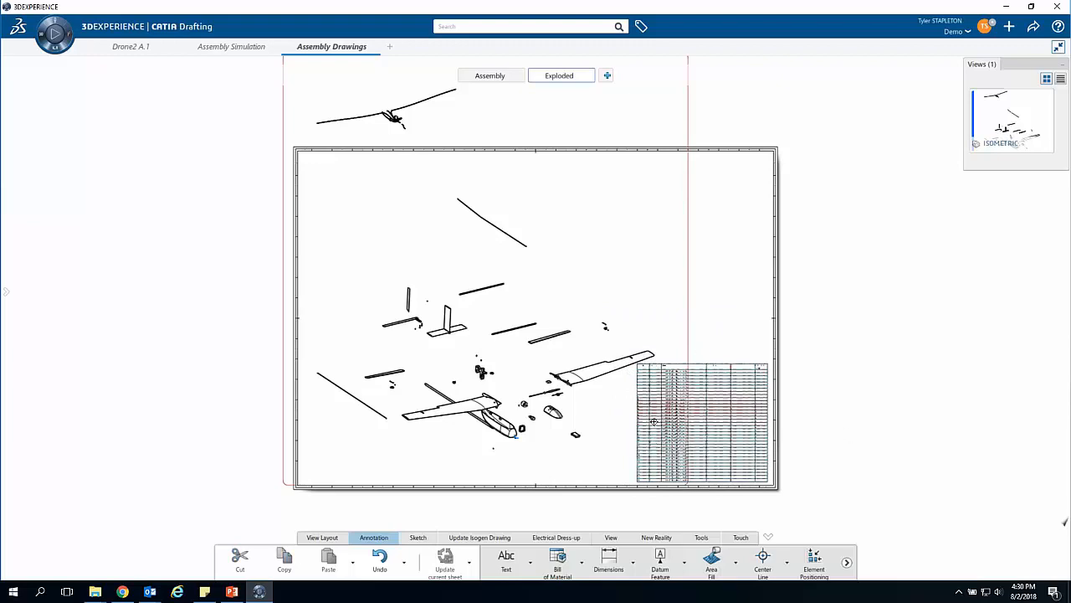
# Step: Examine the rows and columns of the bill of material closely and return to the Drone2 A.1 assembly
pyautogui.scroll(8, 653, 421)
pyautogui.moveTo(489, 159); pyautogui.dragTo(570, 243, button='middle')
pyautogui.moveTo(416, 250); pyautogui.dragTo(416, 268, button='middle')
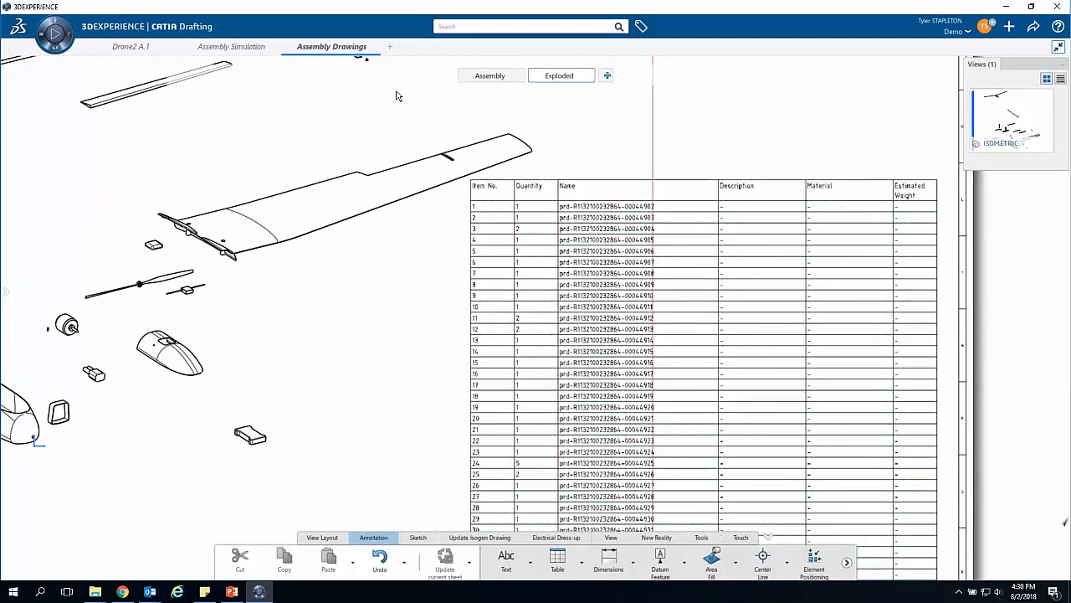
pyautogui.click(141, 48)
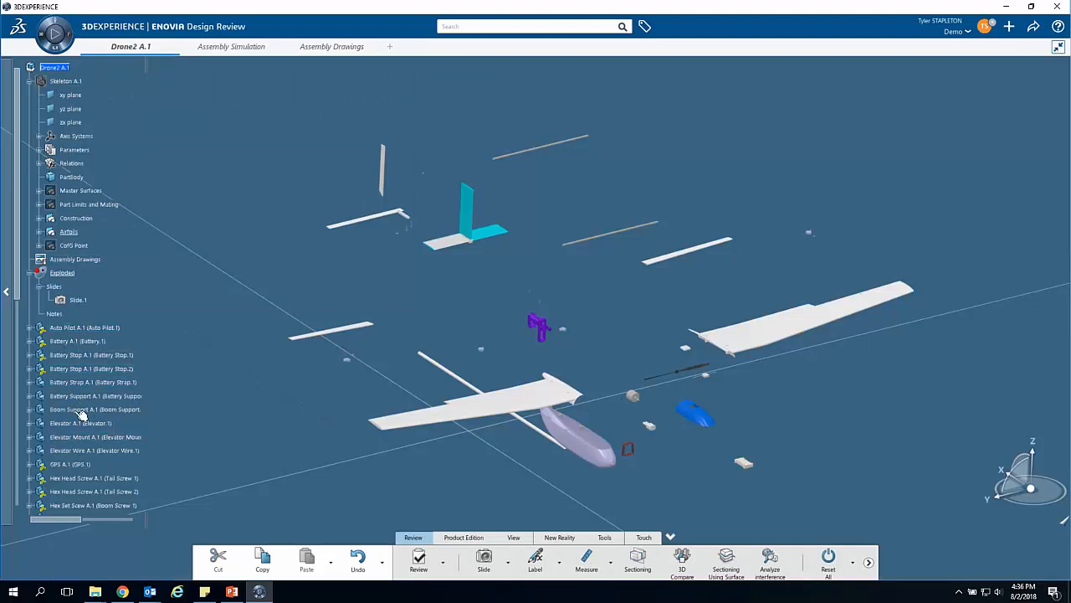
# Step: Examine the title and name fields in the properties of Battery Stop.2, and return to the Assembly Drawings
pyautogui.rightClick(91, 370)
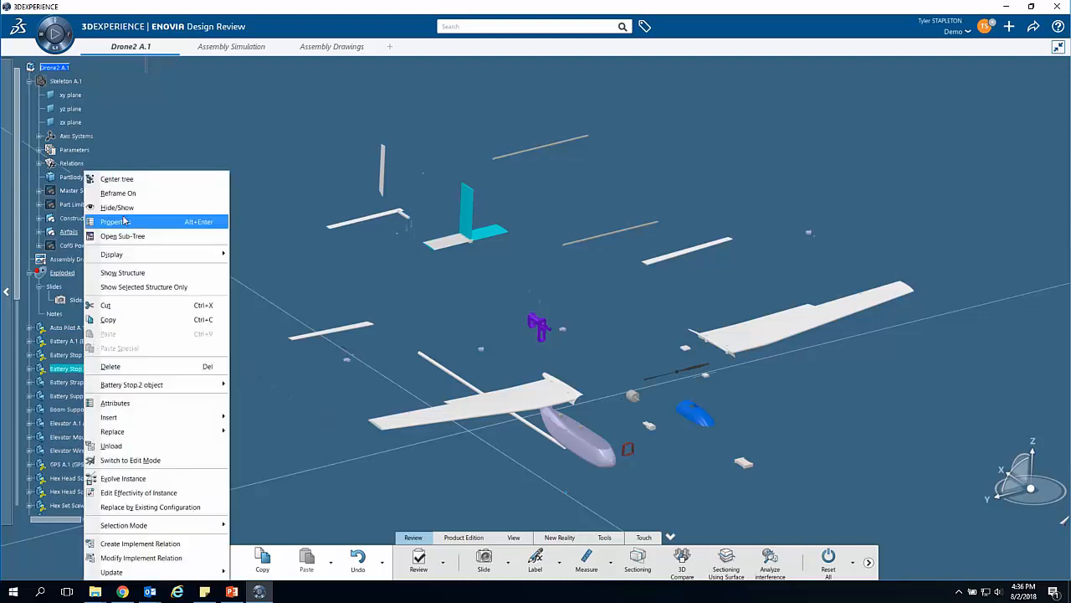
pyautogui.click(124, 221)
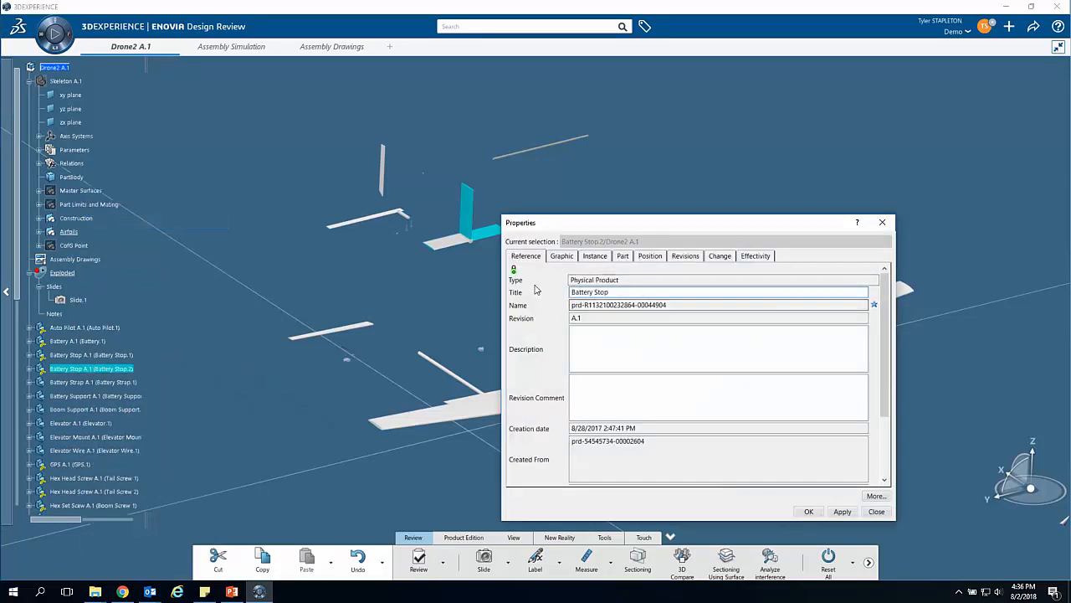
pyautogui.moveTo(624, 293); pyautogui.dragTo(545, 294)
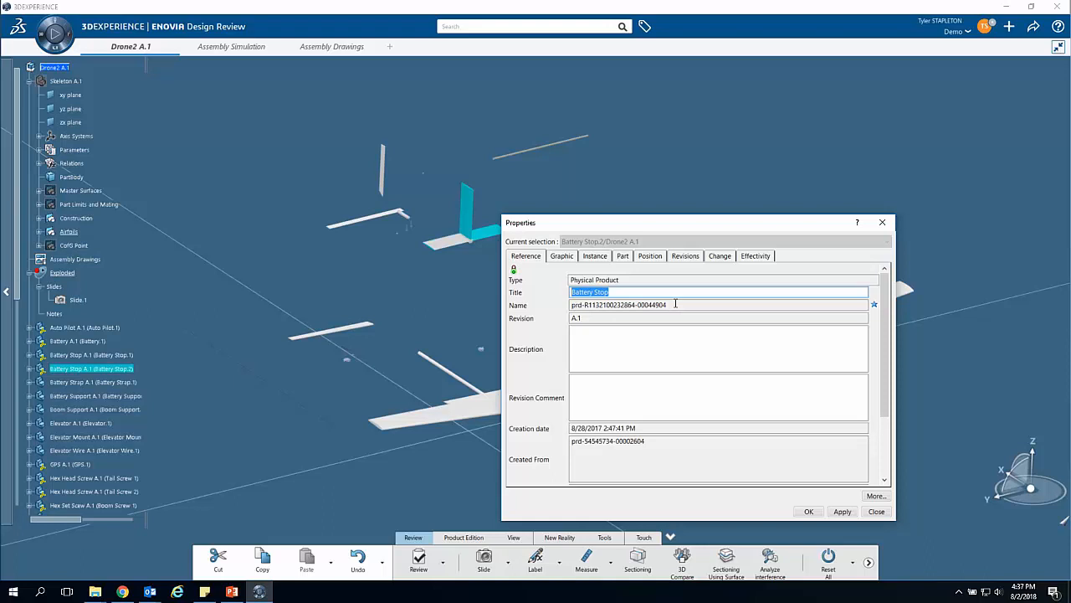
pyautogui.click(691, 305)
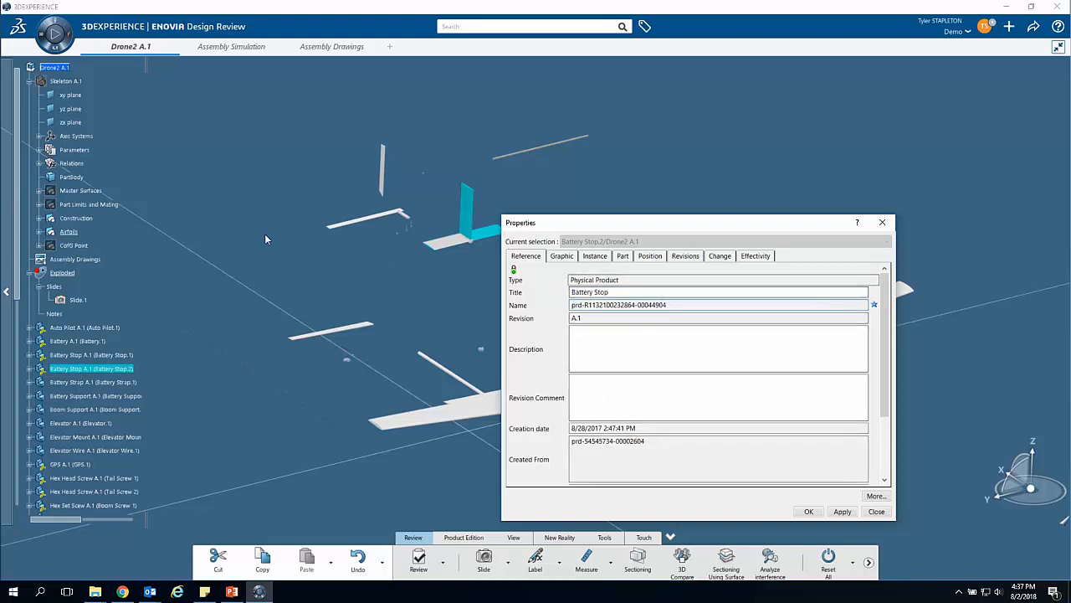
pyautogui.click(872, 513)
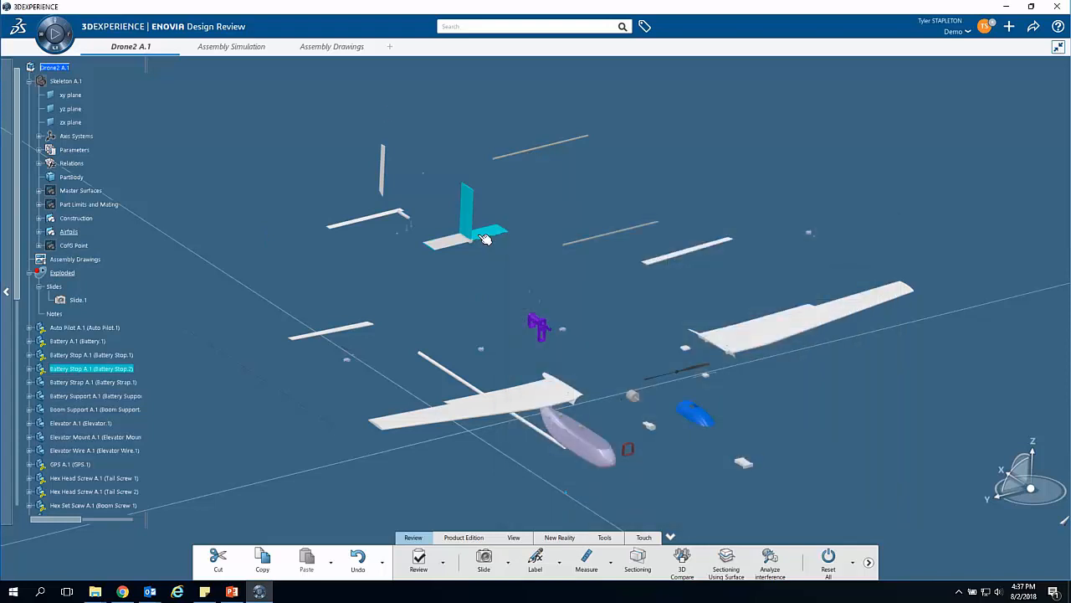
pyautogui.click(344, 46)
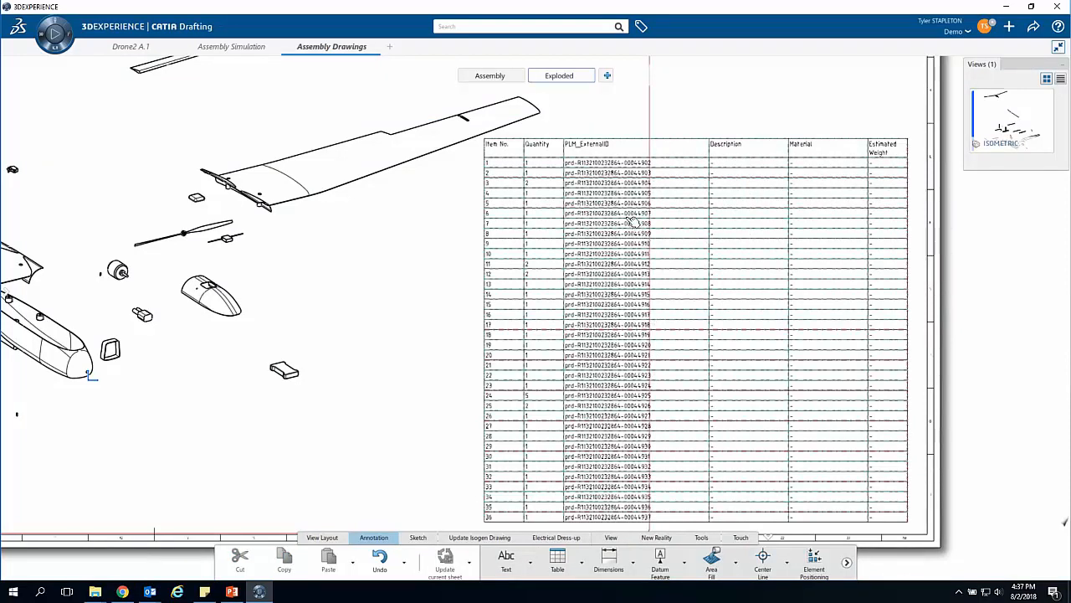
pyautogui.doubleClick(611, 166)
pyautogui.click(626, 162)
pyautogui.doubleClick(652, 162)
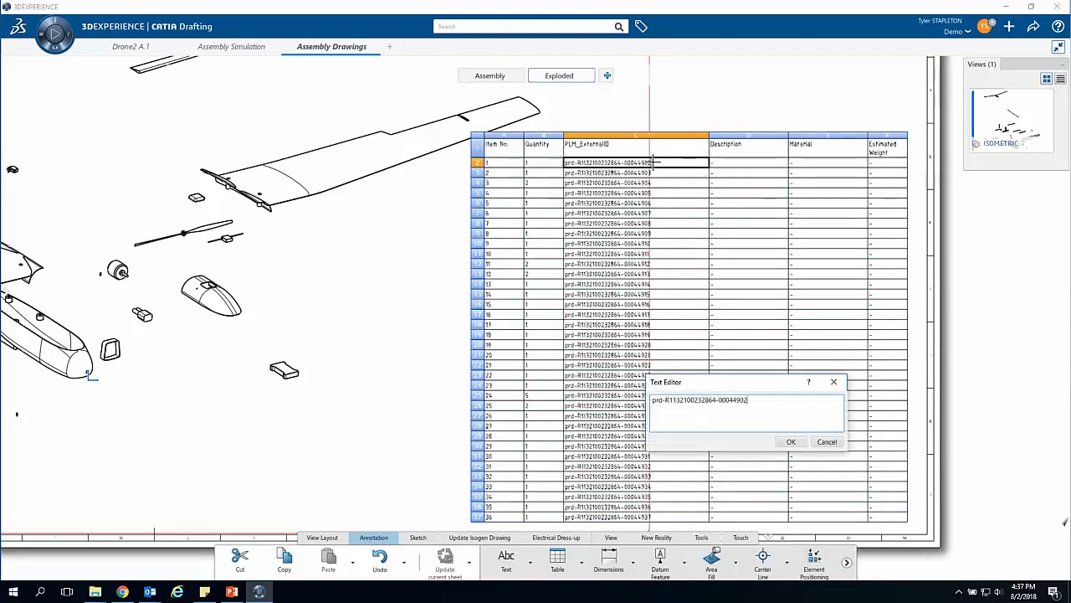
pyautogui.click(825, 441)
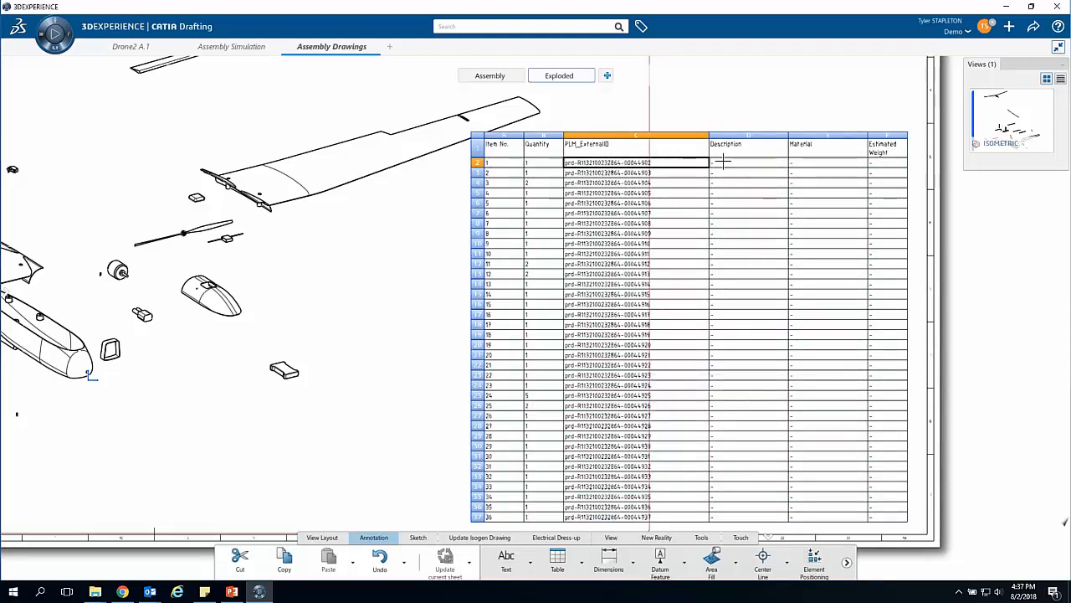
pyautogui.click(401, 268)
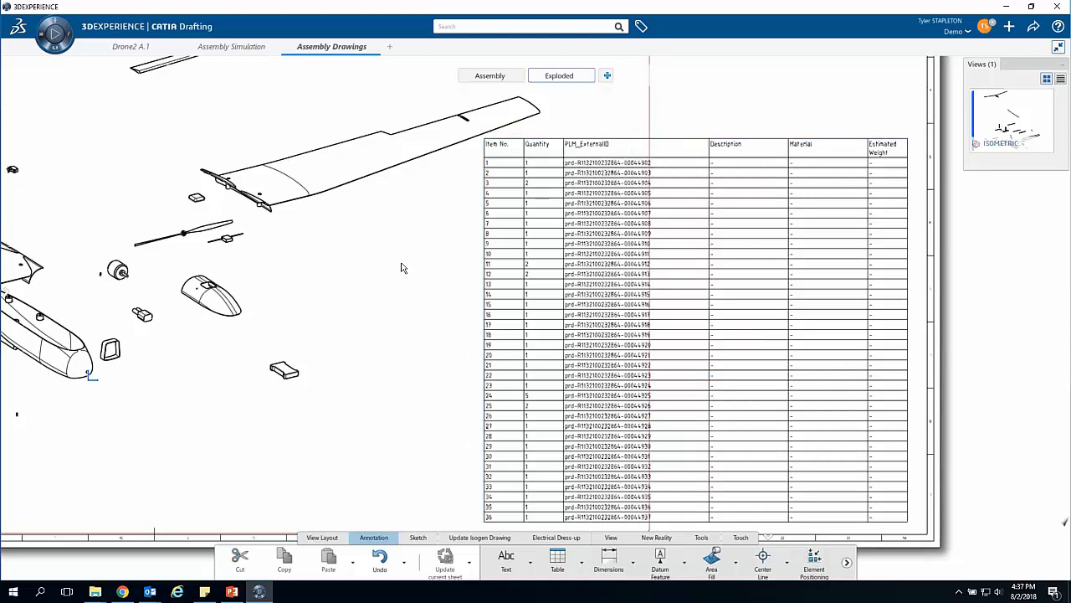
# Step: Replace the reported property PLM_ExternalID with Title (V_Name) in the bill of material's table properties
pyautogui.rightClick(682, 257)
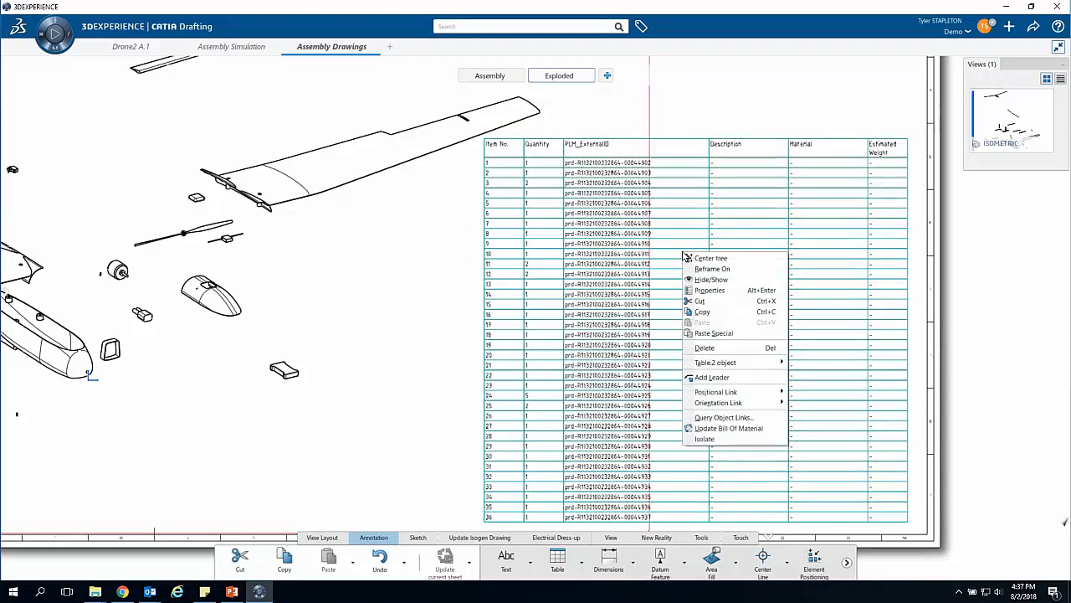
pyautogui.click(707, 291)
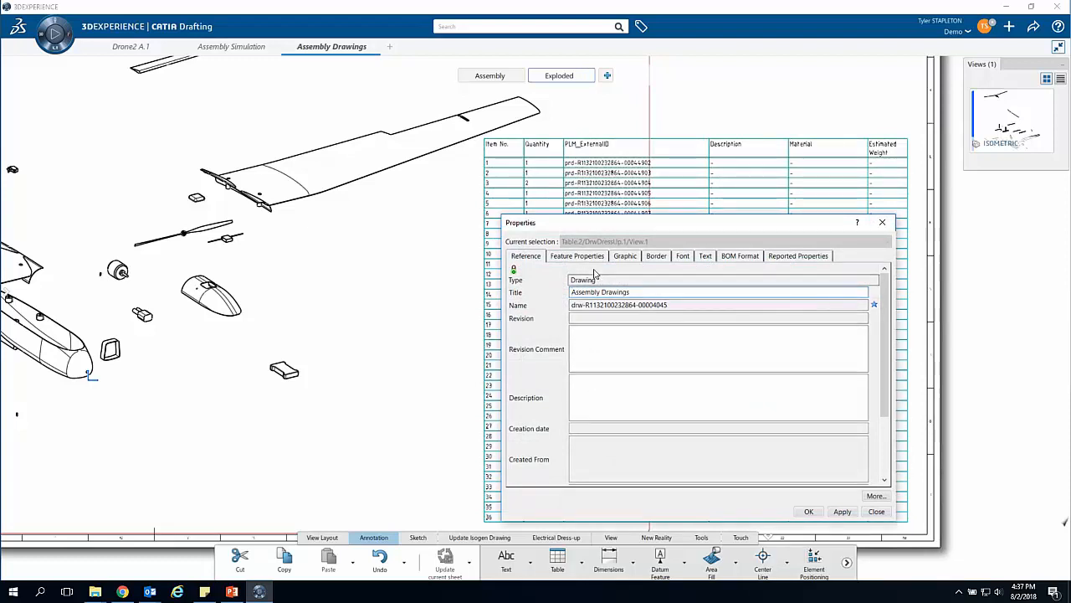
pyautogui.click(790, 255)
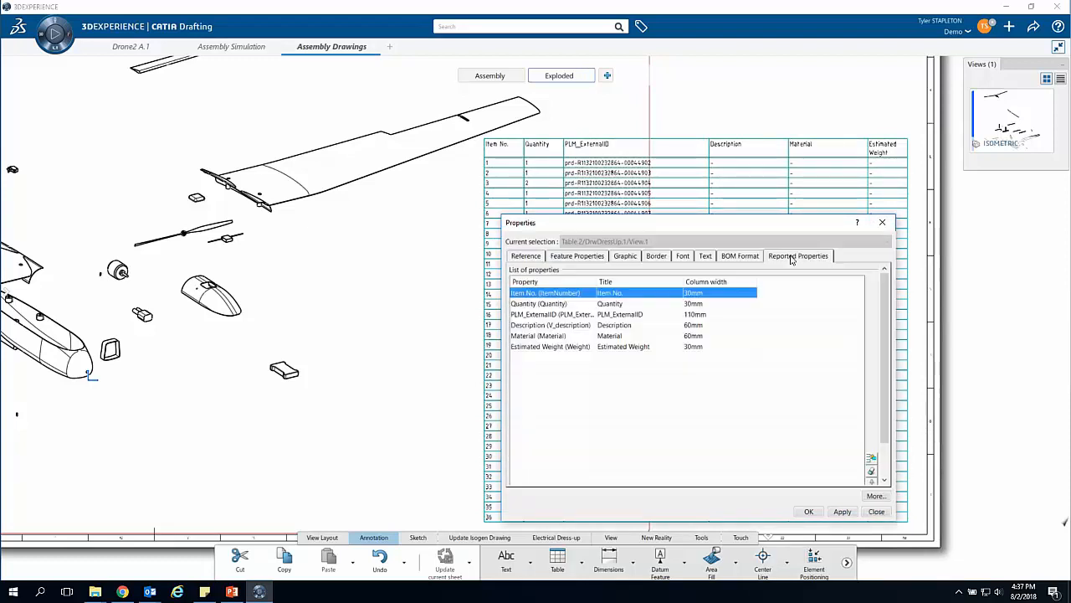
pyautogui.click(540, 314)
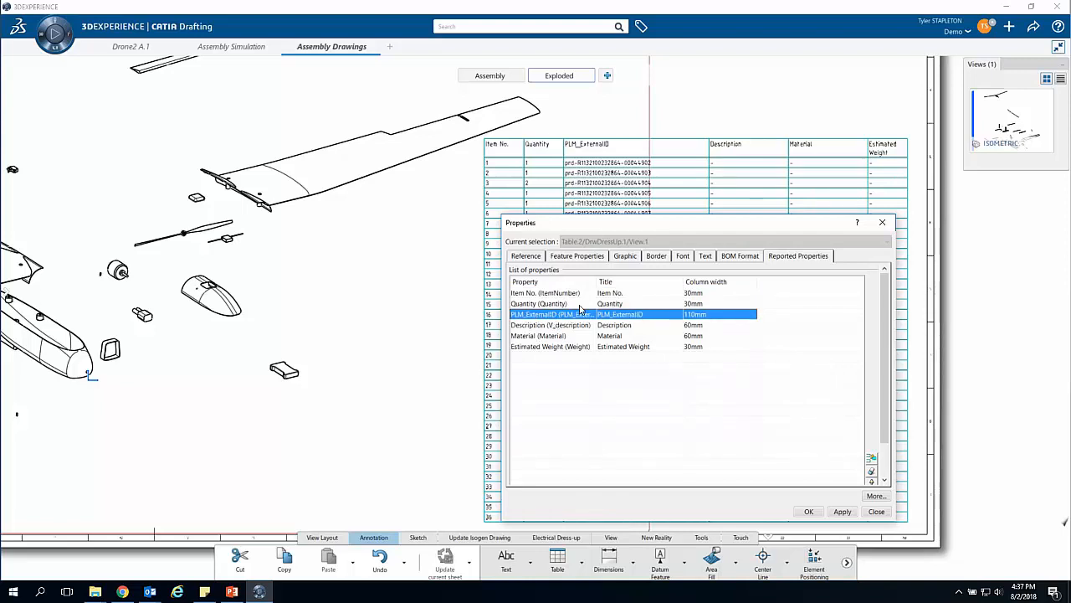
pyautogui.moveTo(884, 387); pyautogui.dragTo(885, 425)
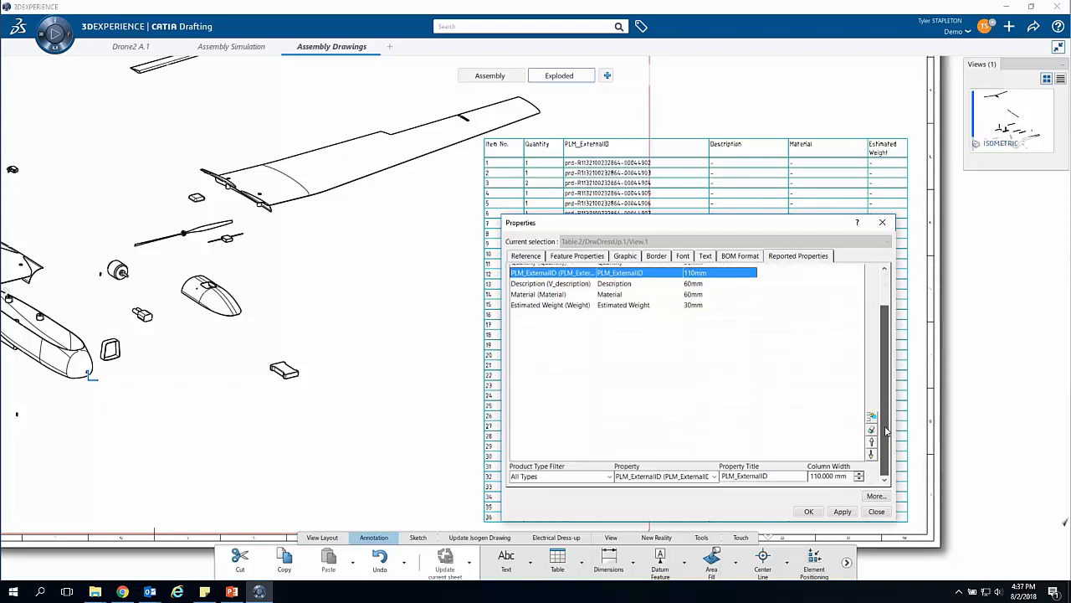
pyautogui.click(713, 476)
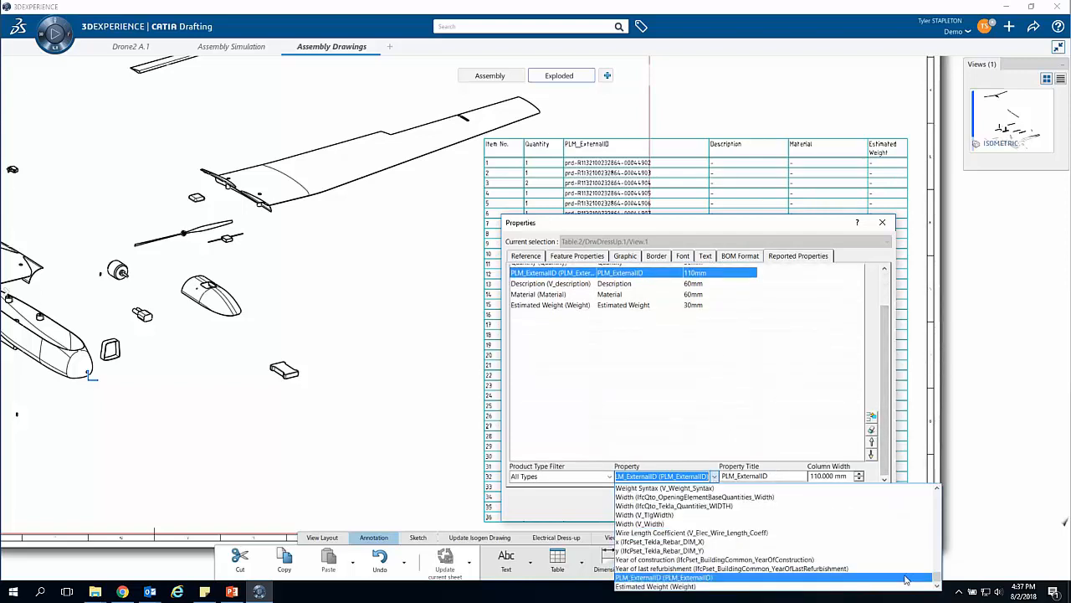
pyautogui.moveTo(938, 582); pyautogui.dragTo(937, 578)
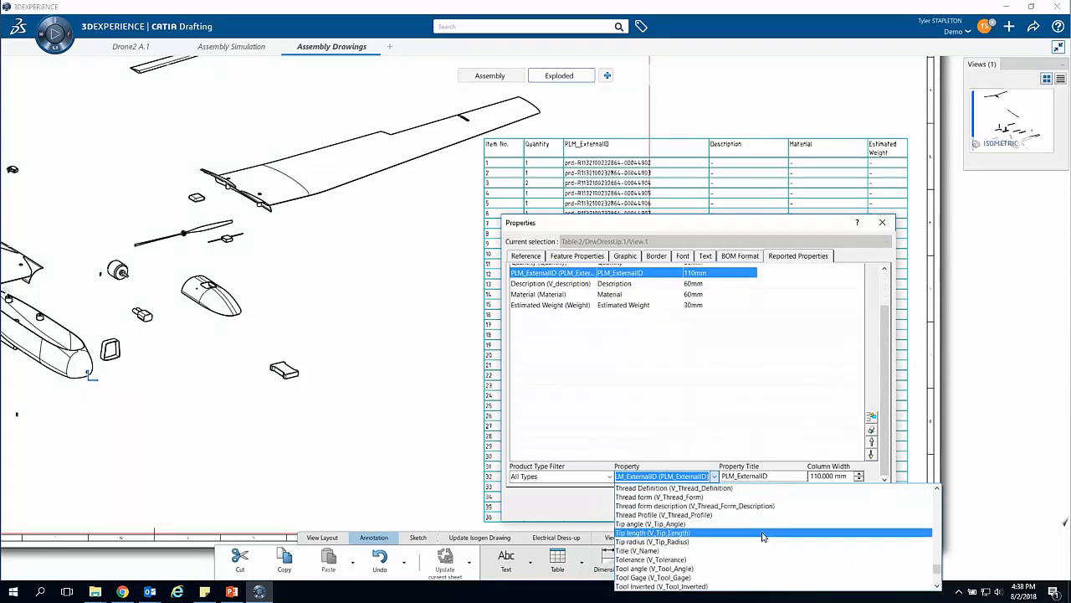
pyautogui.click(717, 558)
pyautogui.click(842, 511)
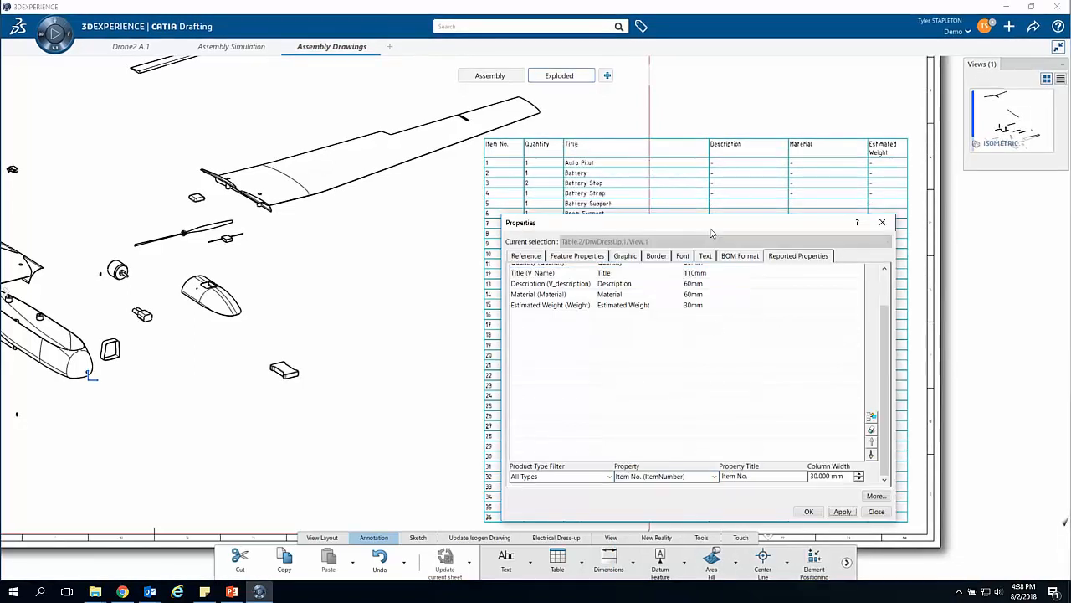
pyautogui.moveTo(708, 231); pyautogui.dragTo(251, 152)
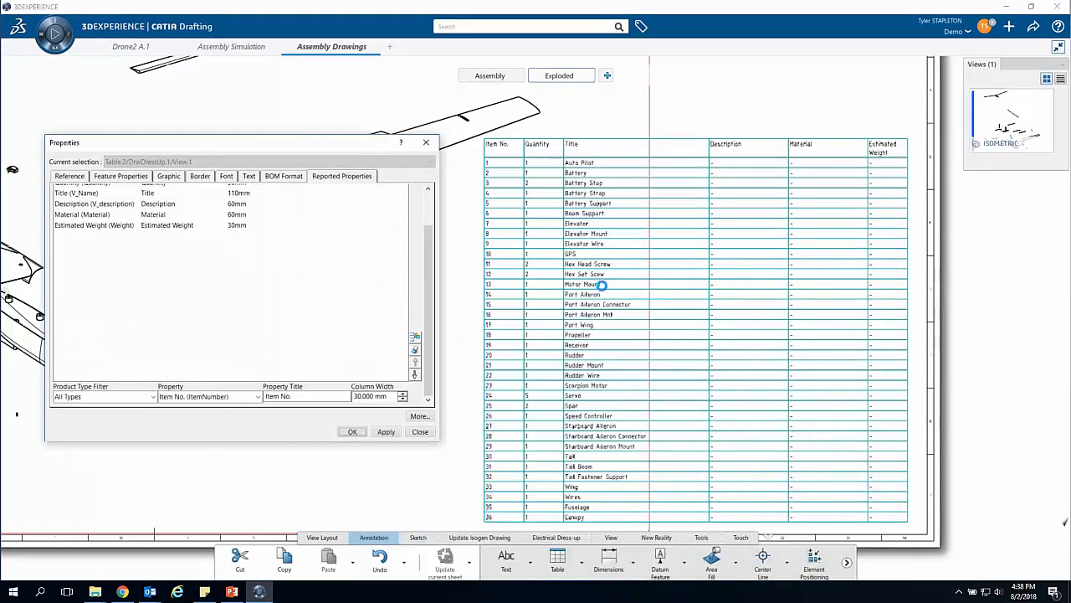
# Step: Attach a text with leader to the outer tip of the detached wing beside the bill of material
pyautogui.scroll(-2, 442, 339)
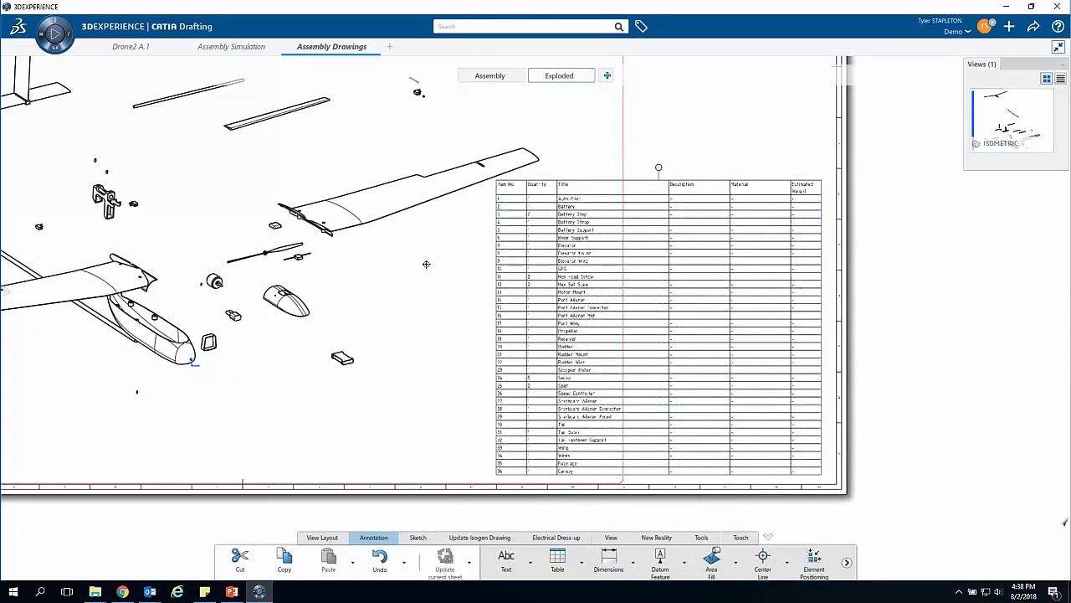
pyautogui.scroll(3, 426, 263)
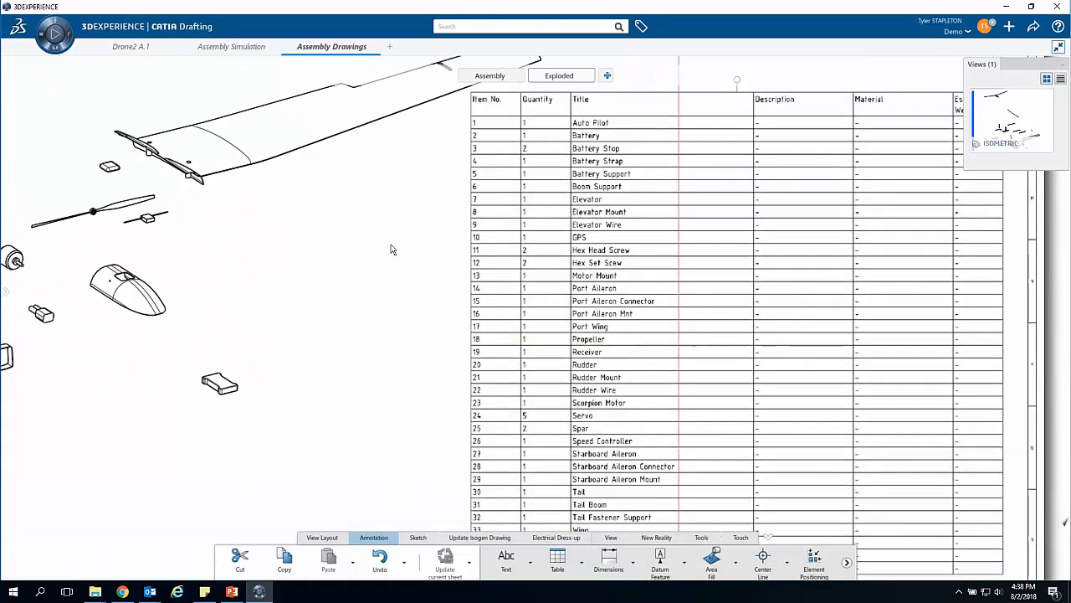
pyautogui.scroll(-3, 383, 243)
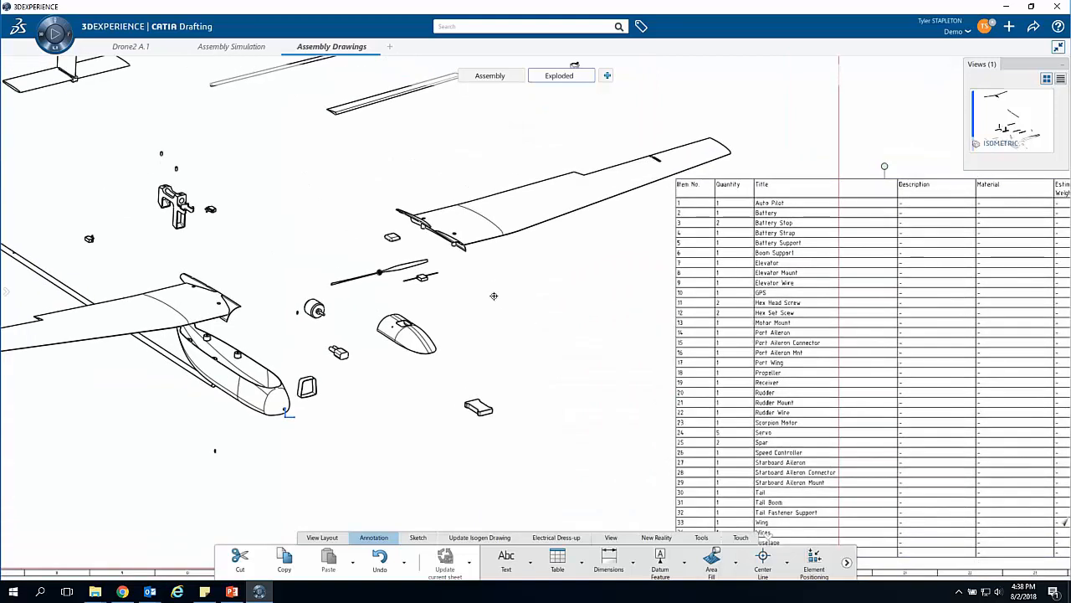
pyautogui.scroll(1, 500, 323)
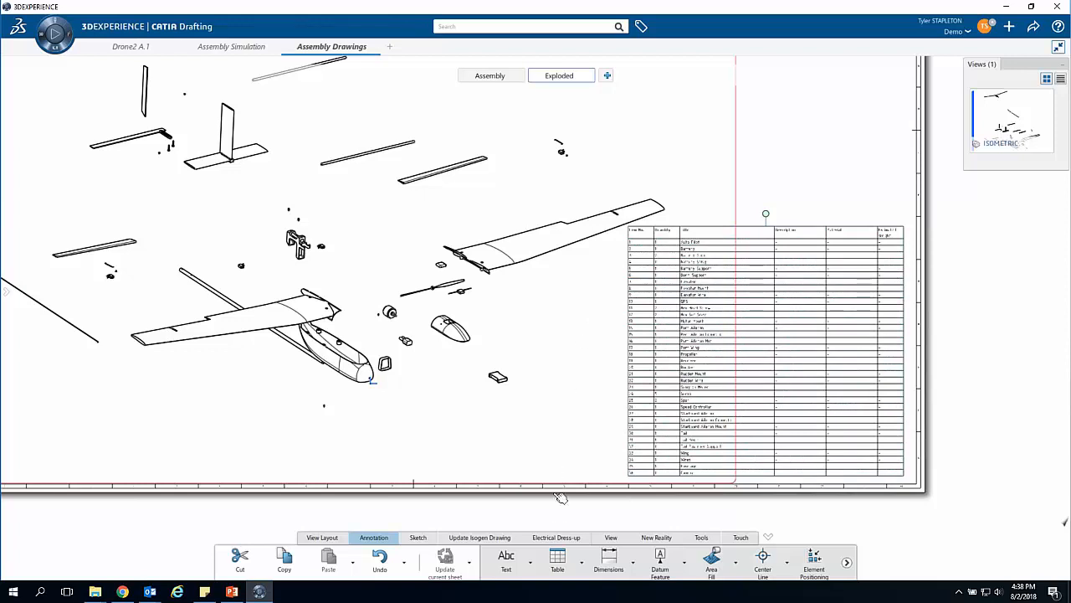
pyautogui.click(530, 565)
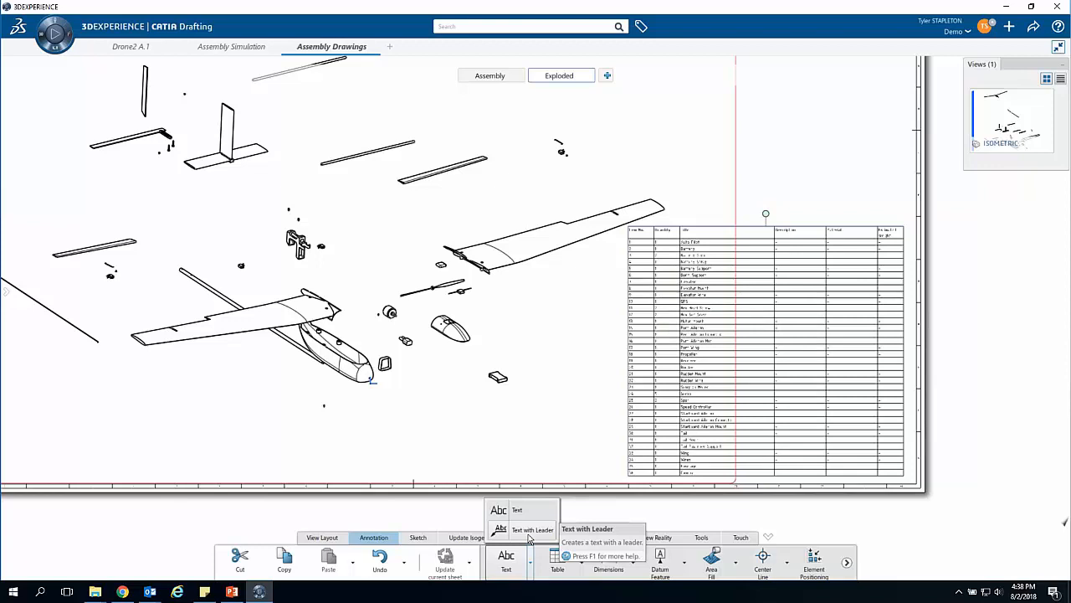
pyautogui.click(529, 533)
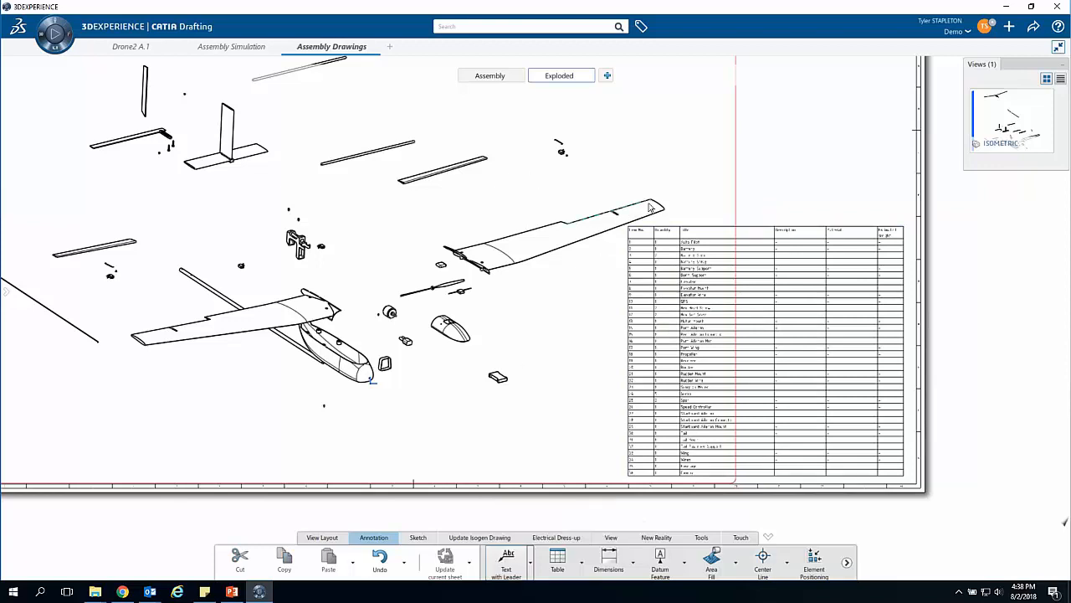
pyautogui.click(692, 174)
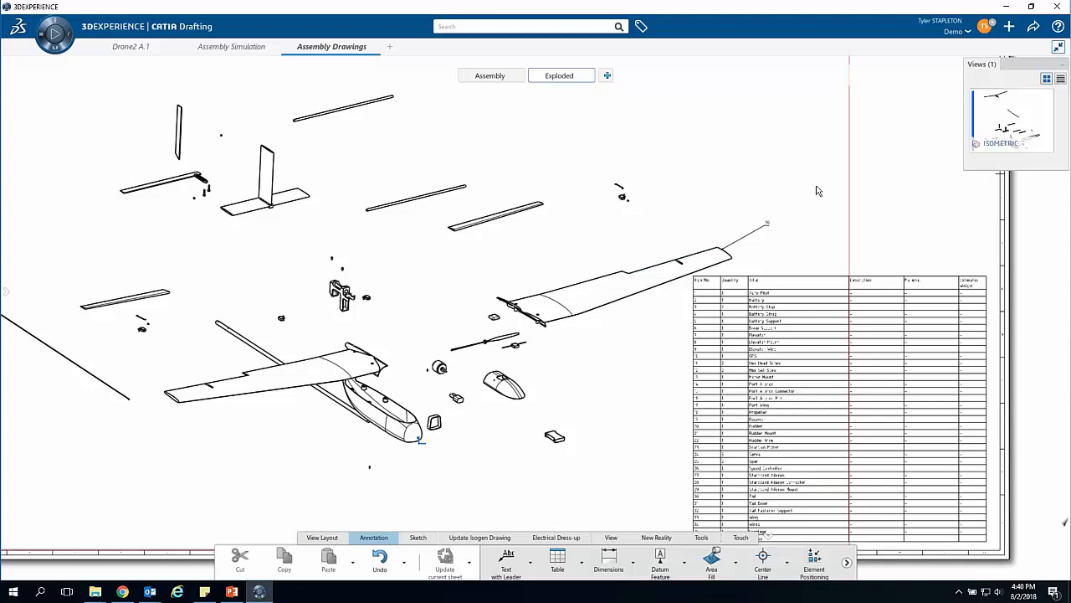
# Step: Add a balloon to the right end of the lower spar in the exploded isometric view, placed above the spar
pyautogui.click(583, 567)
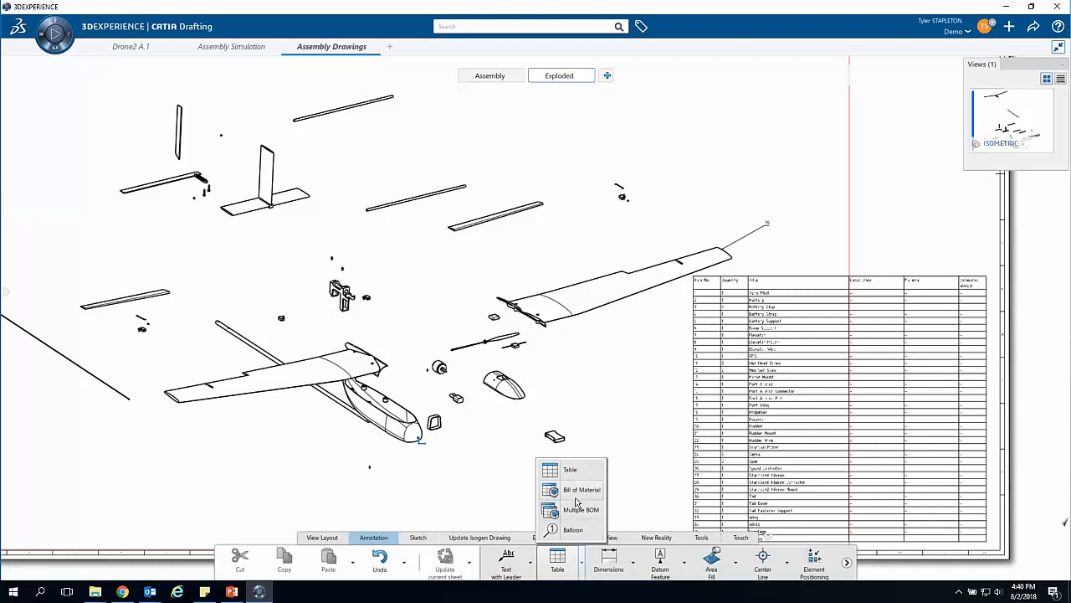
pyautogui.click(572, 529)
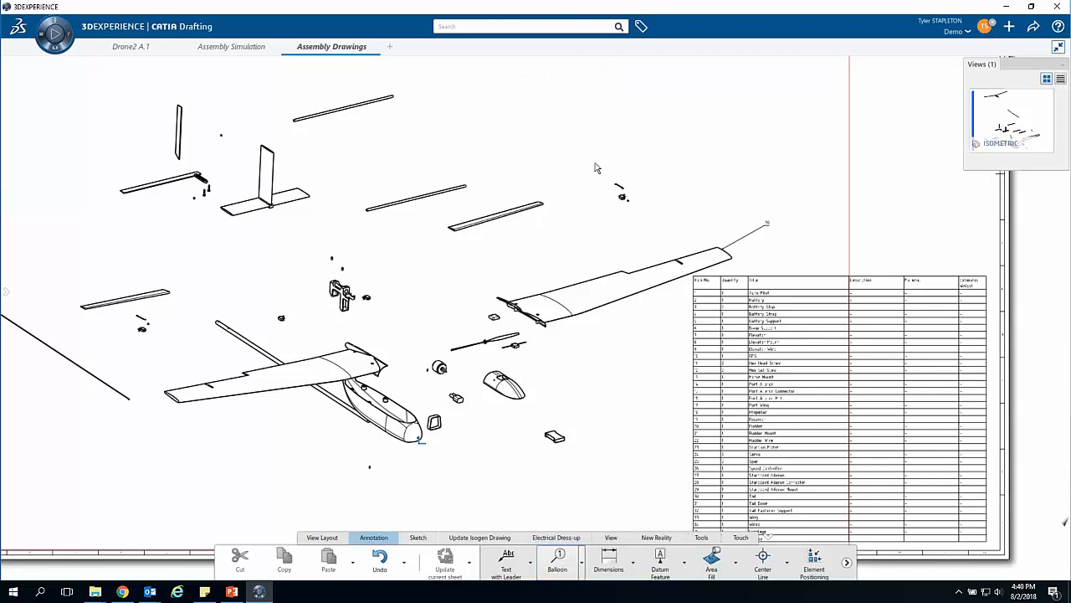
pyautogui.click(468, 189)
pyautogui.click(498, 152)
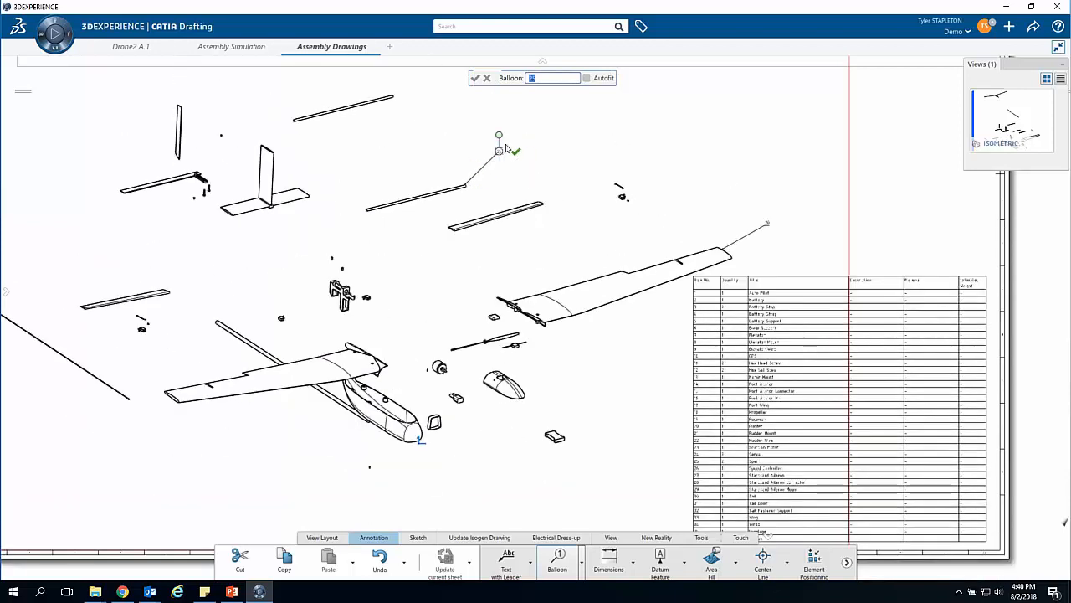
pyautogui.click(542, 126)
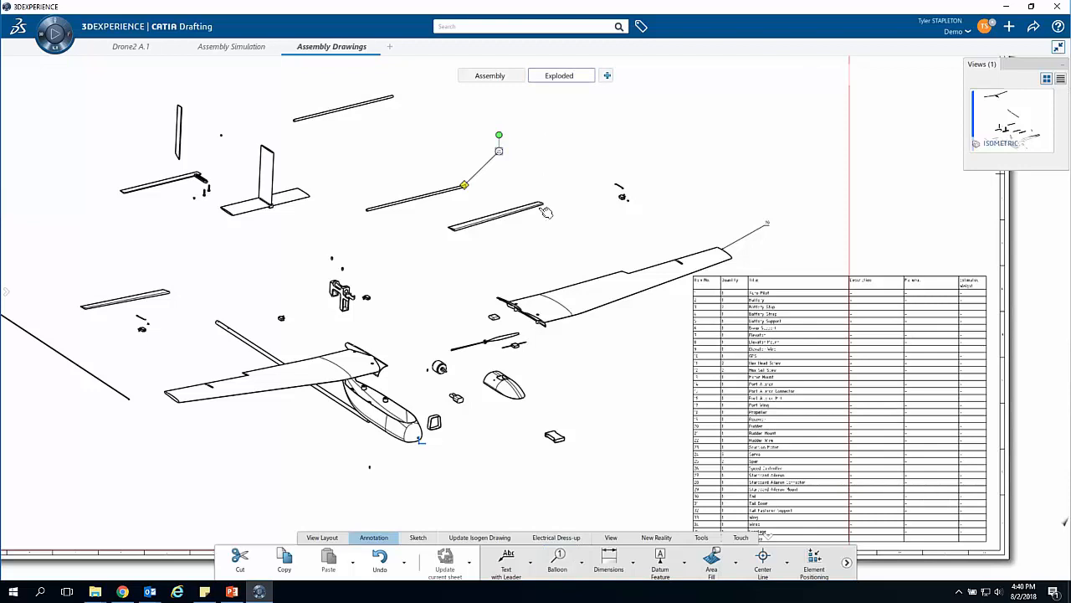
# Step: Add a balloon to the outer end of the aileron just below the ballooned spar, placed above the aileron
pyautogui.click(559, 559)
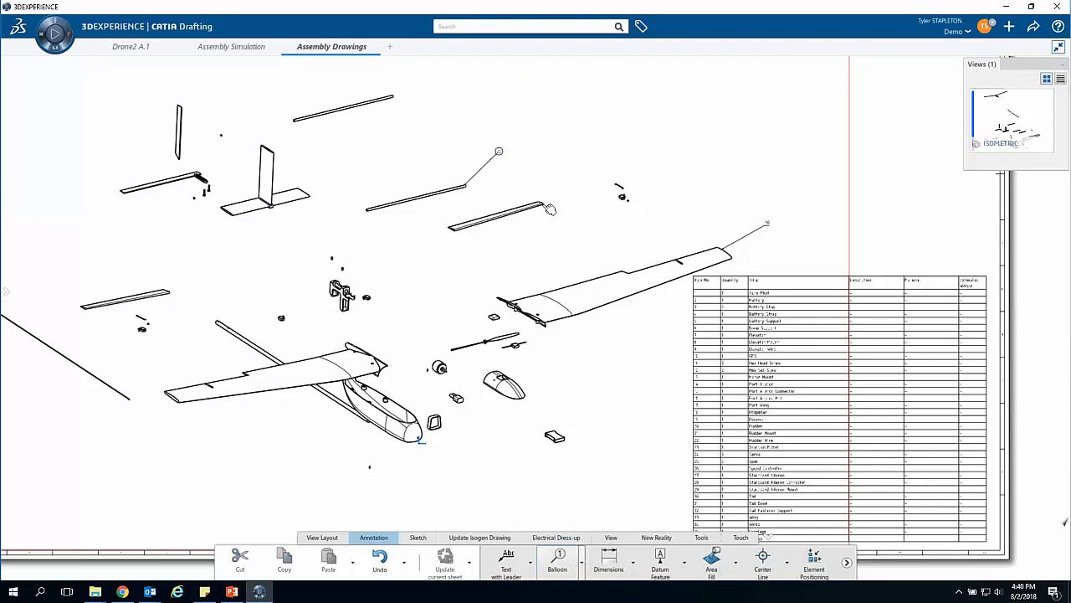
pyautogui.click(547, 206)
pyautogui.click(570, 153)
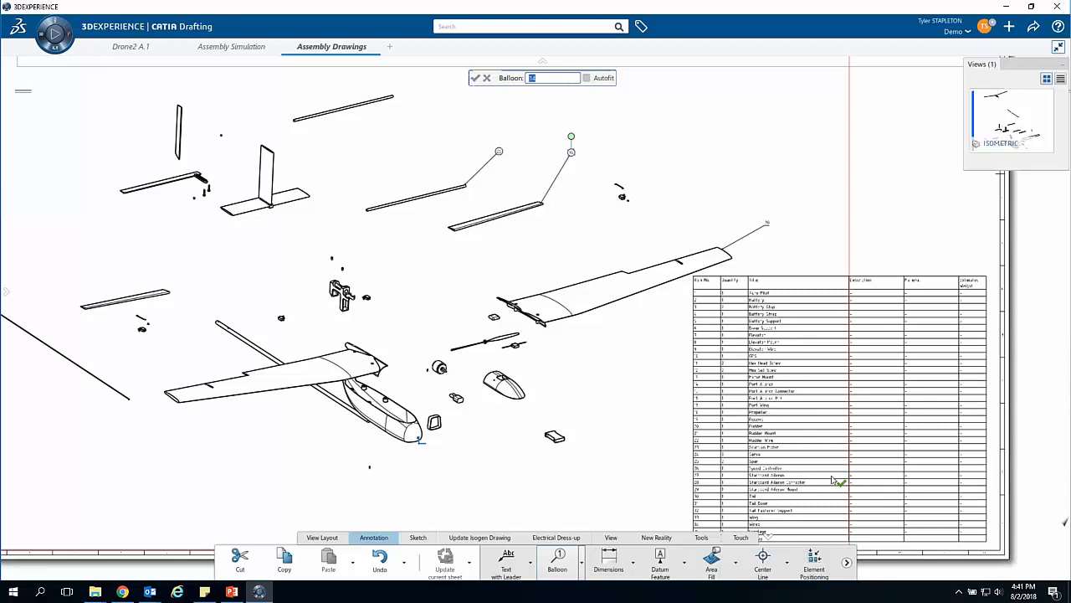
pyautogui.click(459, 111)
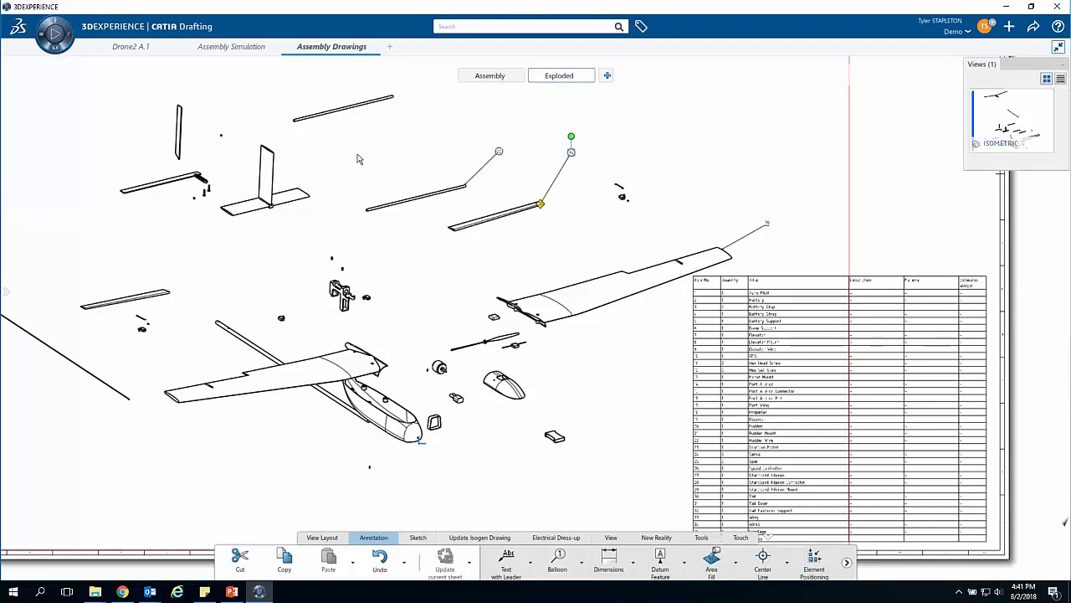
# Step: Add a balloon to the lower edge of the wing still attached to the fuselage, placed below the wing
pyautogui.click(559, 561)
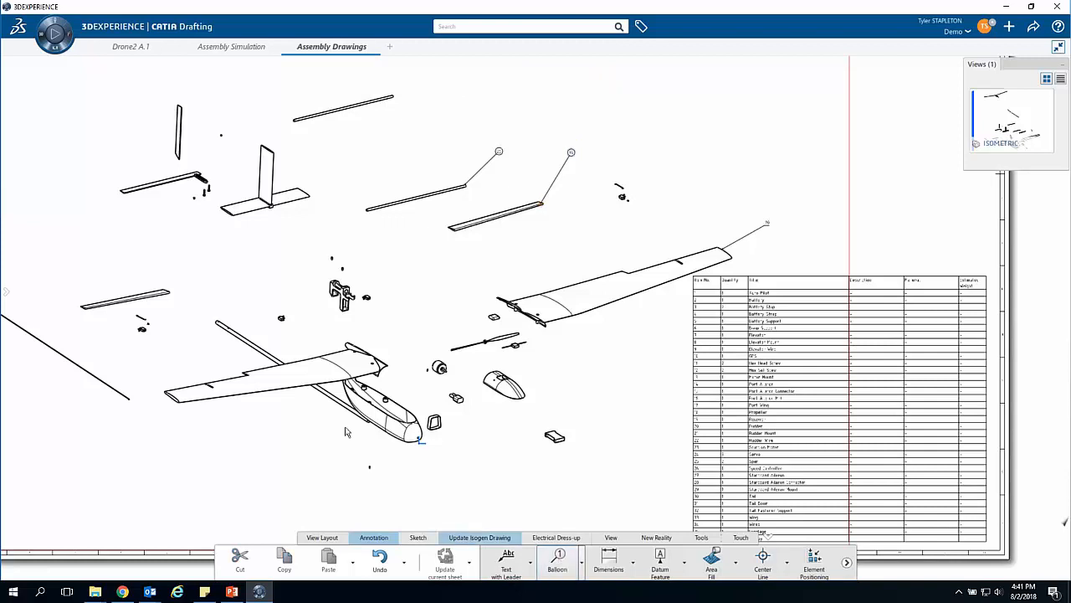
pyautogui.click(235, 395)
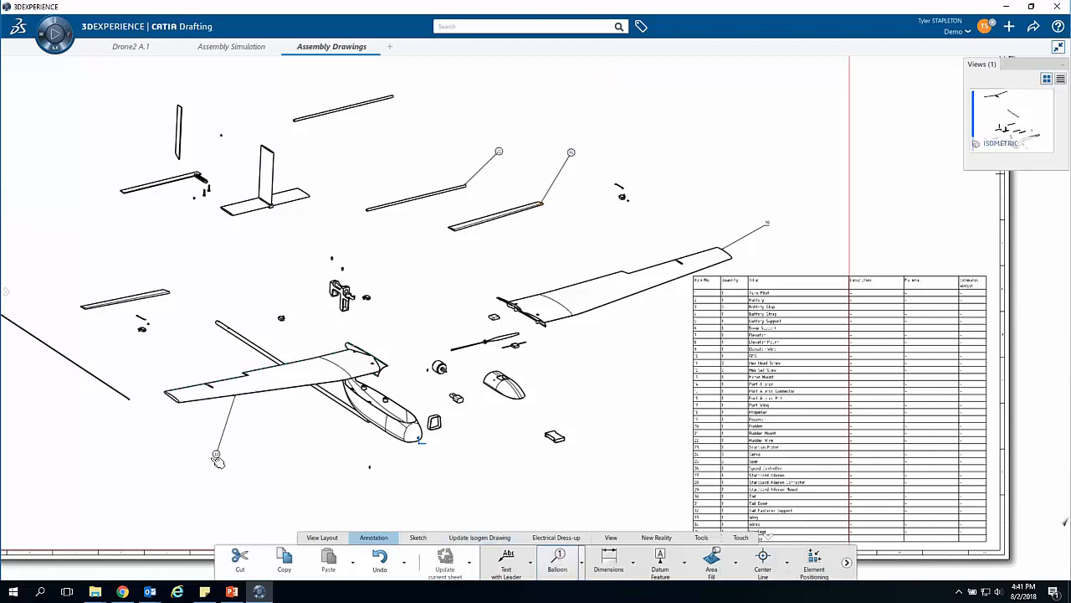
pyautogui.click(213, 461)
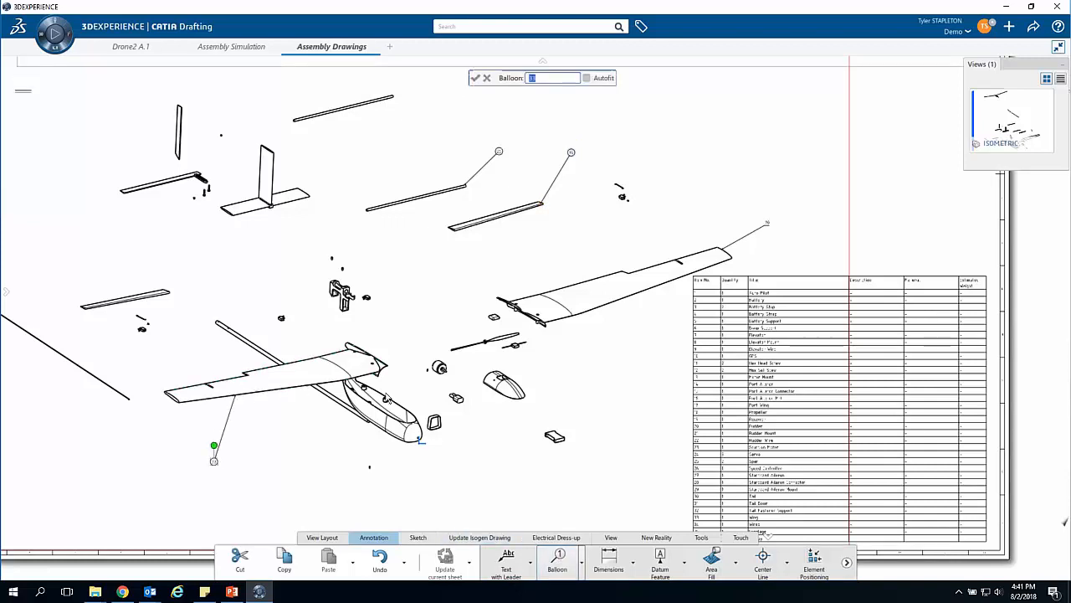
pyautogui.click(608, 382)
# Step: Examine the item numbers and titles in the bill of material to match the wing balloon to its row
pyautogui.moveTo(646, 412); pyautogui.dragTo(645, 373, button='middle')
pyautogui.moveTo(788, 308); pyautogui.dragTo(667, 33, button='middle')
pyautogui.moveTo(639, 405); pyautogui.dragTo(616, 402, button='middle')
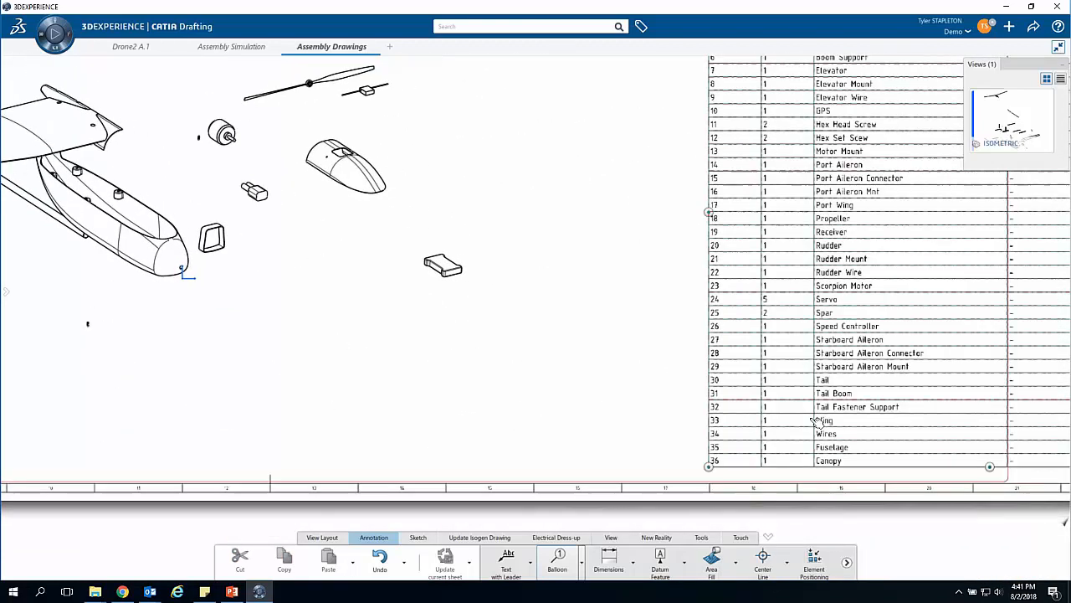
pyautogui.moveTo(452, 187); pyautogui.dragTo(450, 272, button='middle')
pyautogui.moveTo(340, 215); pyautogui.dragTo(340, 191, button='middle')
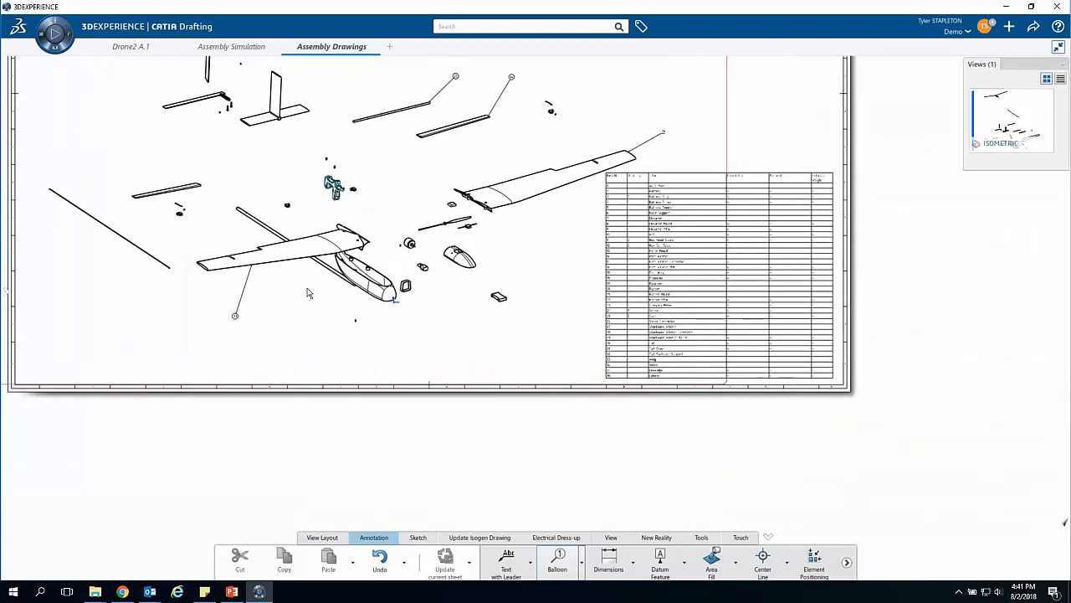
pyautogui.moveTo(252, 320); pyautogui.dragTo(303, 367, button='middle')
# Step: Open the properties of the balloon below the attached wing, inspect its font settings and close them
pyautogui.click(526, 560)
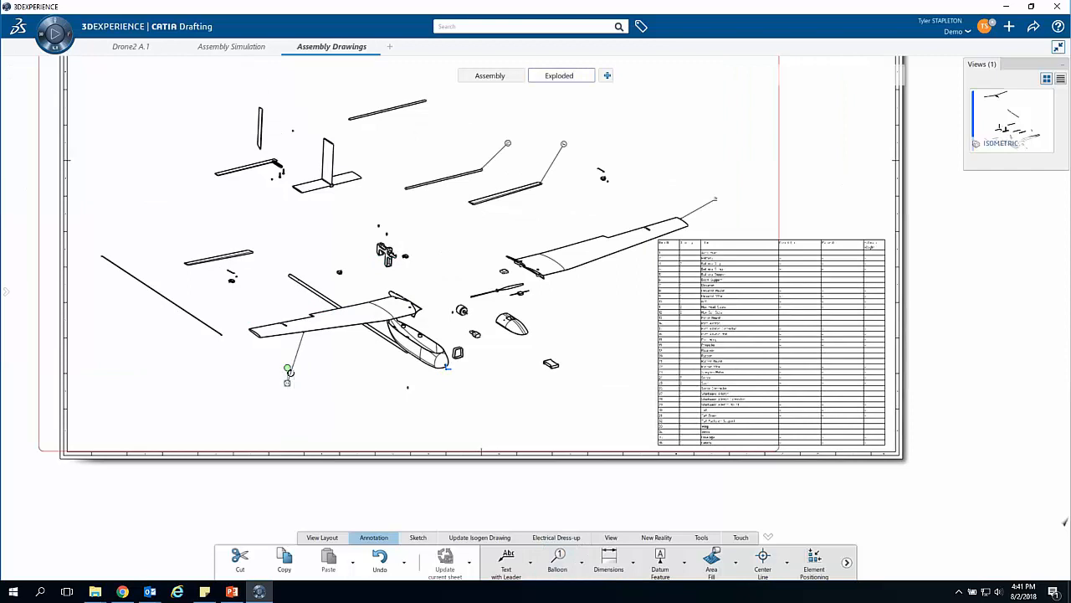
pyautogui.rightClick(287, 383)
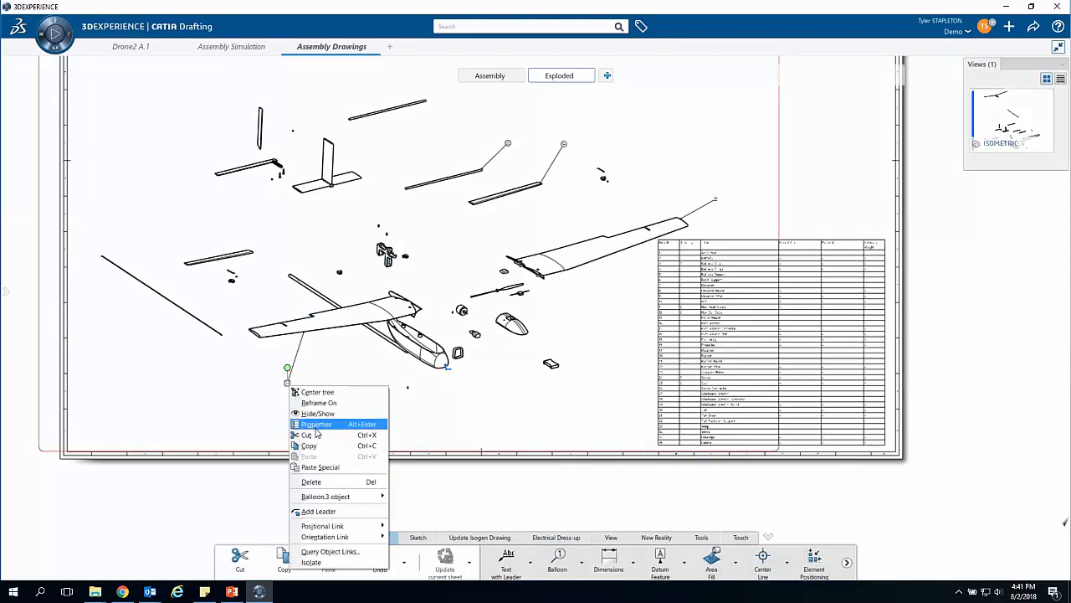
pyautogui.click(317, 424)
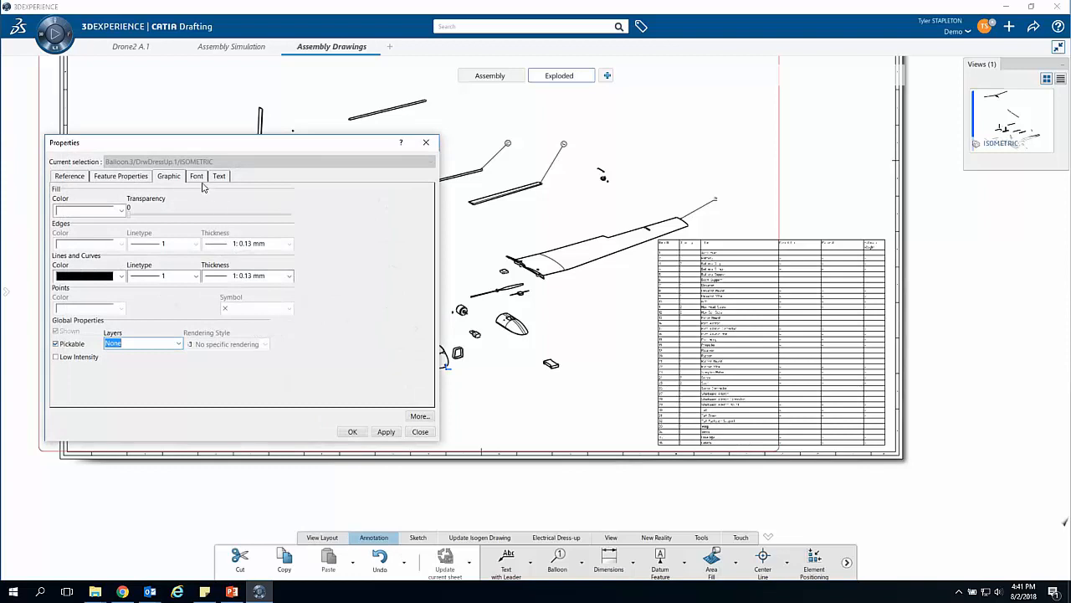
pyautogui.click(198, 177)
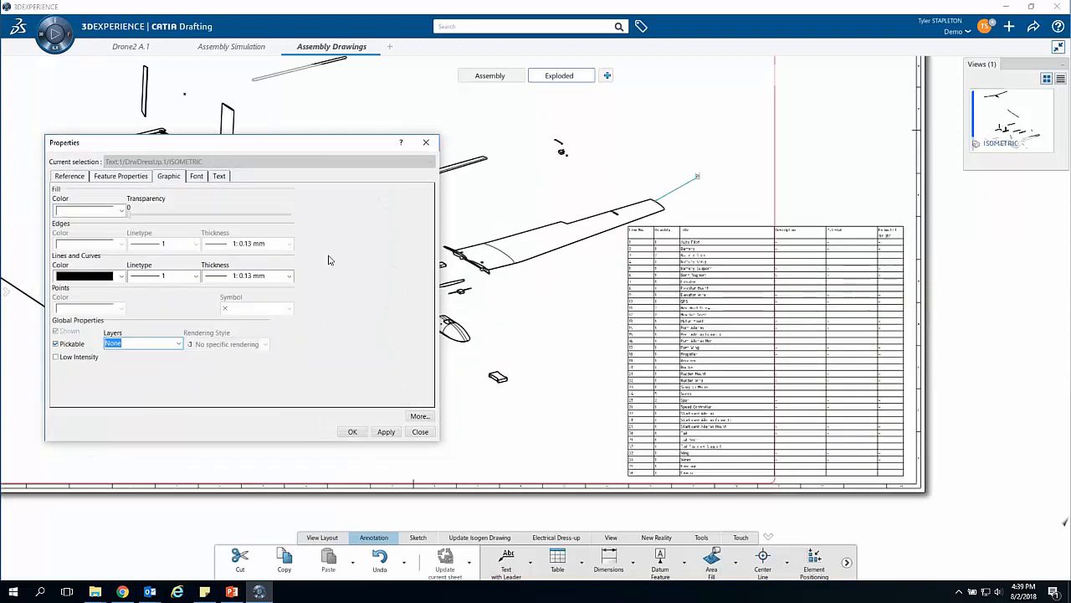
pyautogui.click(352, 432)
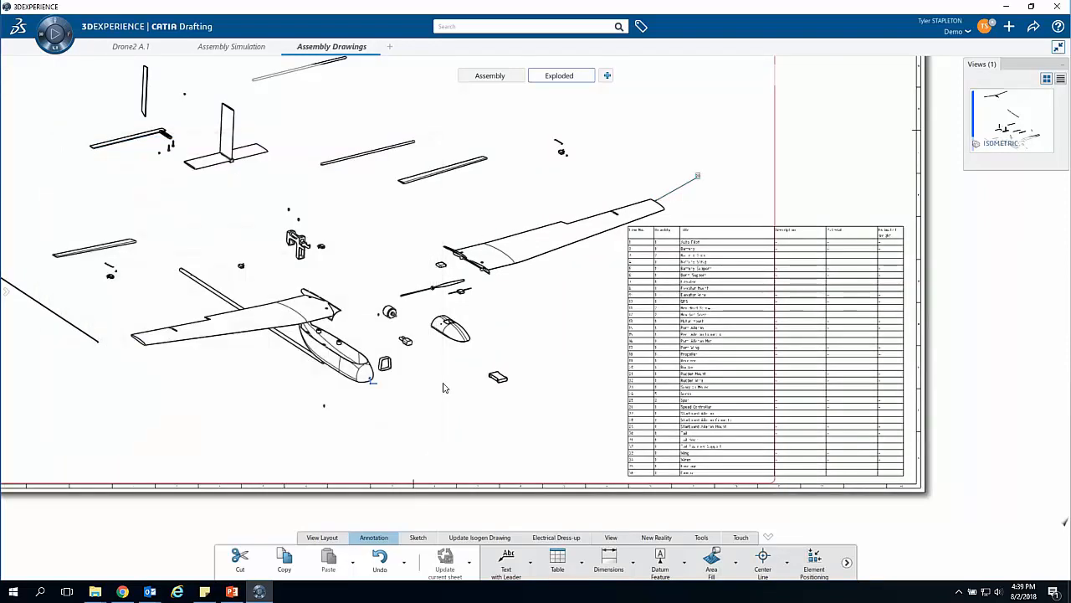
pyautogui.keyDown('ctrl'); pyautogui.moveTo(348, 235); pyautogui.dragTo(343, 310, button='middle'); pyautogui.keyUp('ctrl')
pyautogui.moveTo(345, 233)
pyautogui.mouseDown(button='middle')
pyautogui.moveTo(380, 316)
pyautogui.moveTo(378, 292)
pyautogui.mouseUp(button='middle')
pyautogui.scroll(2, 416, 338)
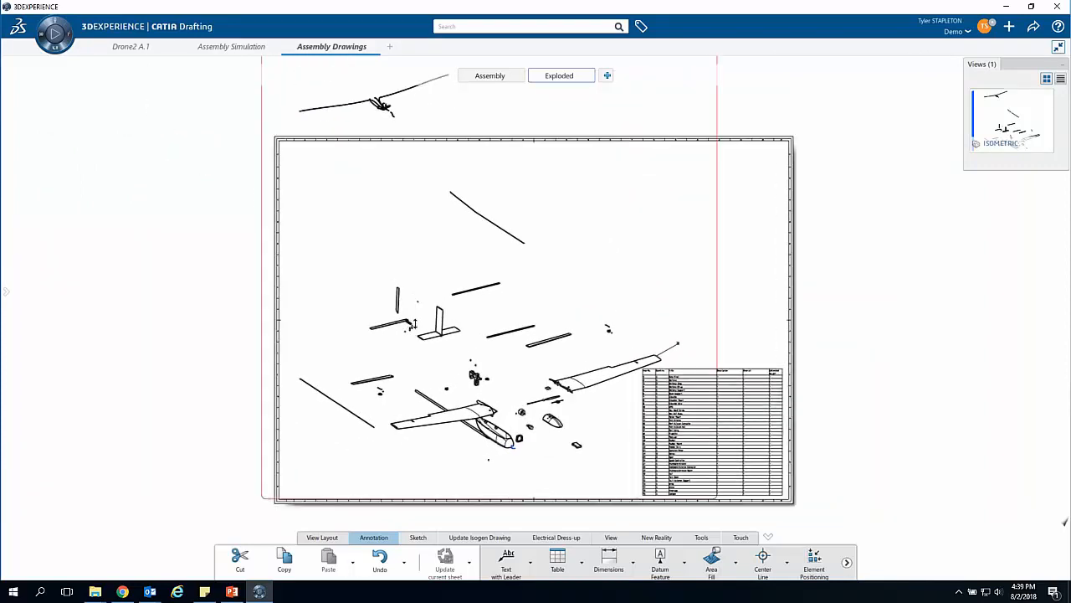